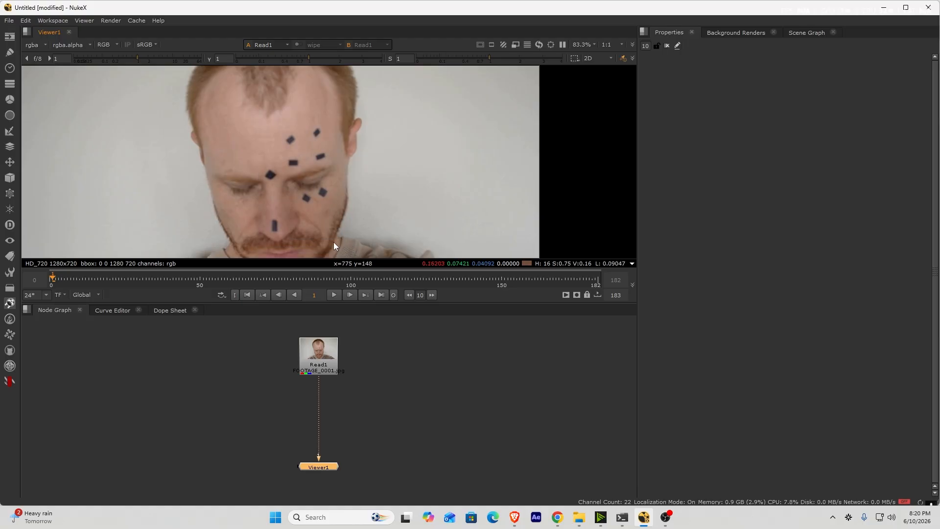
Step: Move the Read1 and Viewer1 nodes further apart and return the timeline to the first frame
{"action": "left_click_drag", "start_coordinate": [320, 376], "coordinate": [321, 336]}
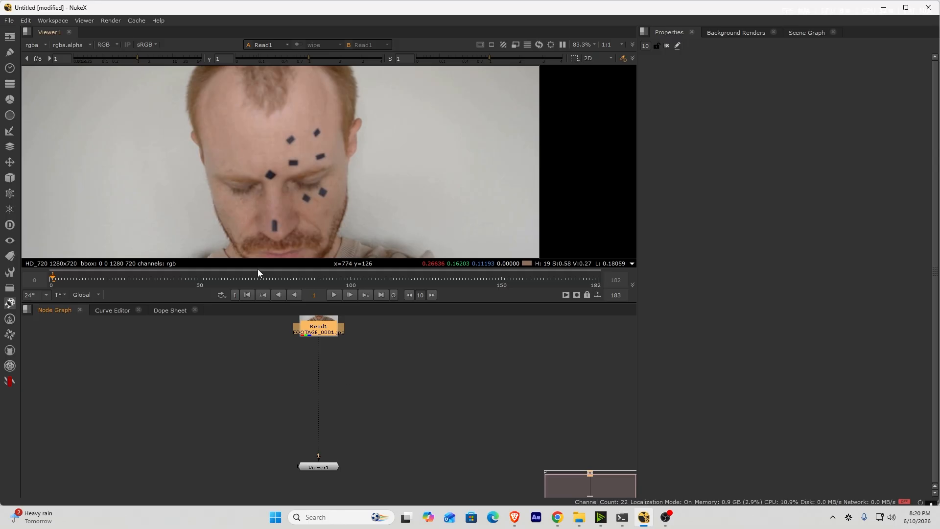
{"action": "left_click", "coordinate": [249, 296]}
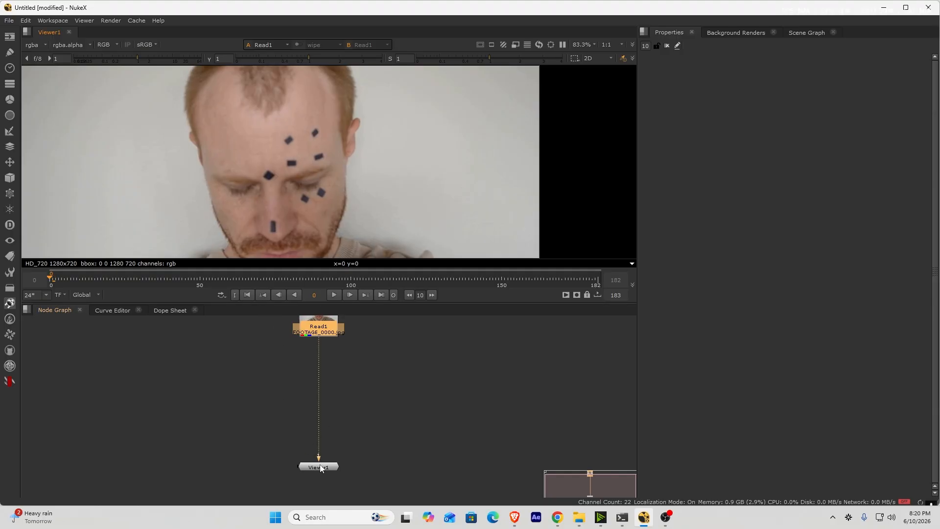
{"action": "left_click_drag", "start_coordinate": [321, 469], "coordinate": [316, 500]}
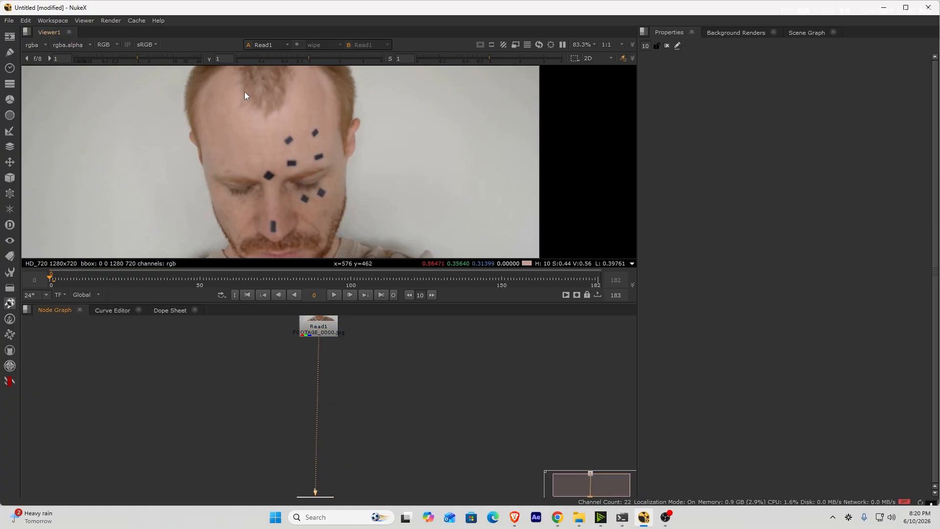
{"action": "left_click_drag", "start_coordinate": [216, 121], "coordinate": [358, 238], "text": "ctrl+shift"}
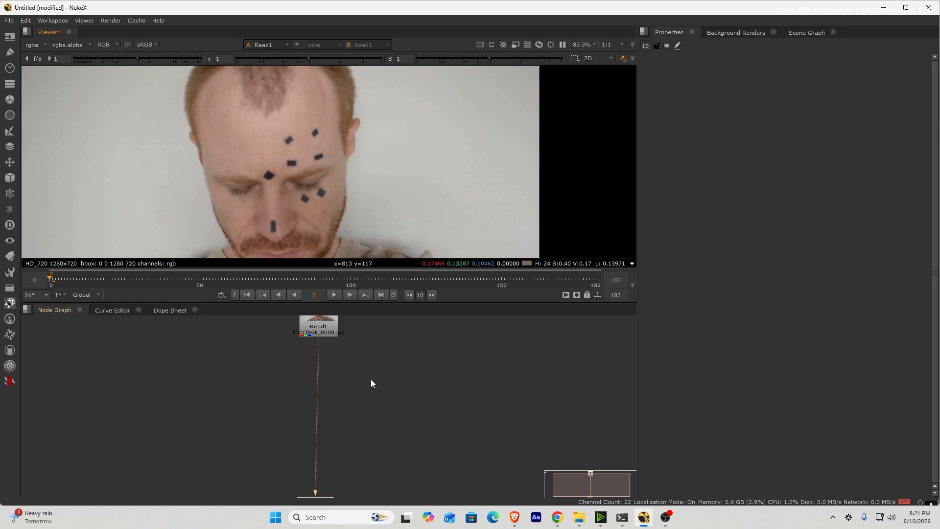
Step: Add a Tracker node, connect its input to Read1 and place it beside Read1
{"action": "left_click", "coordinate": [371, 363]}
{"action": "key", "text": "Tab"}
{"action": "type", "text": "t"}
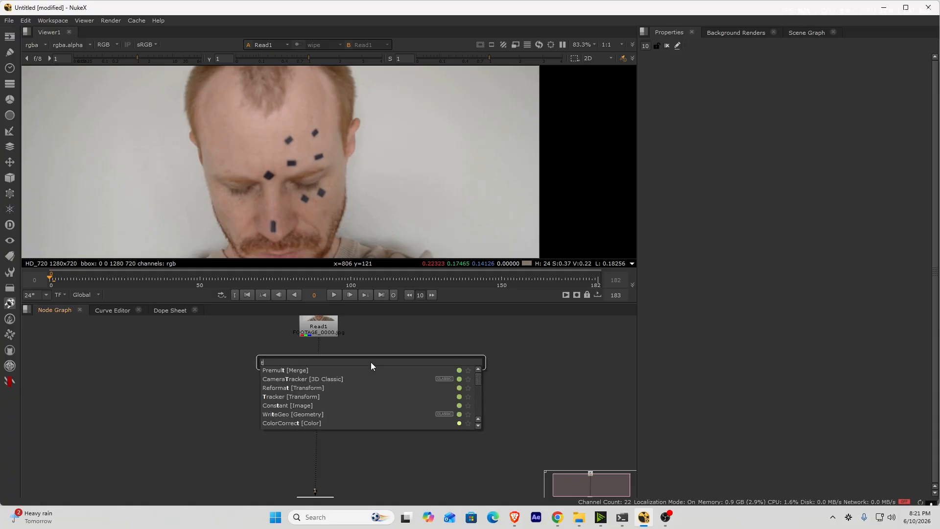
{"action": "type", "text": "racker"}
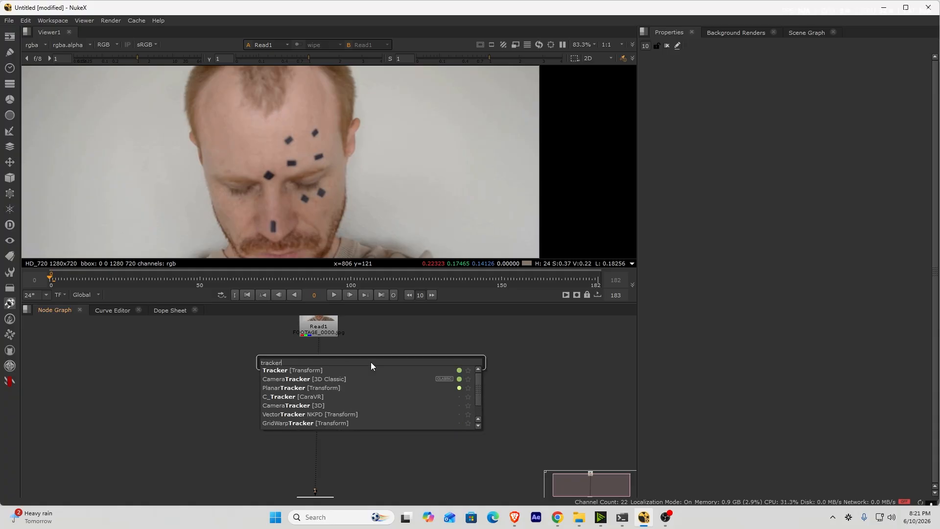
{"action": "left_click", "coordinate": [319, 369]}
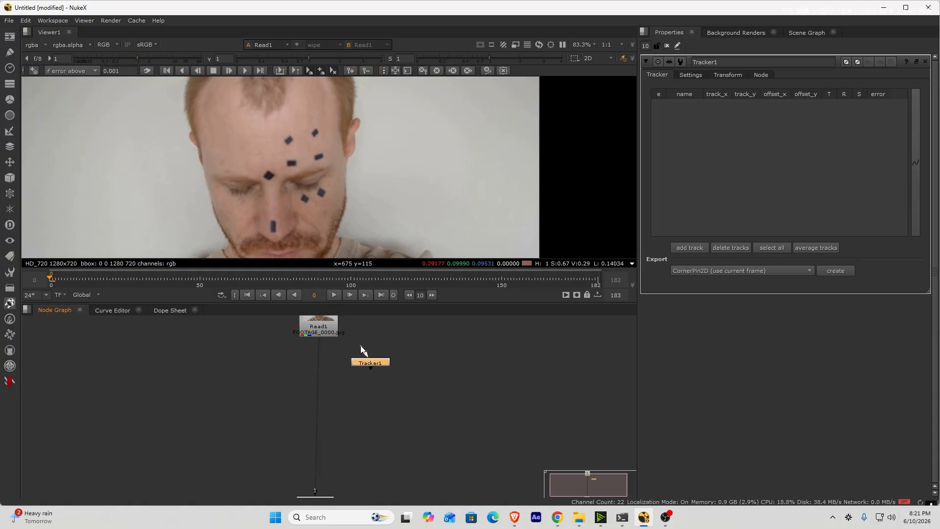
{"action": "left_click_drag", "start_coordinate": [365, 364], "coordinate": [318, 329]}
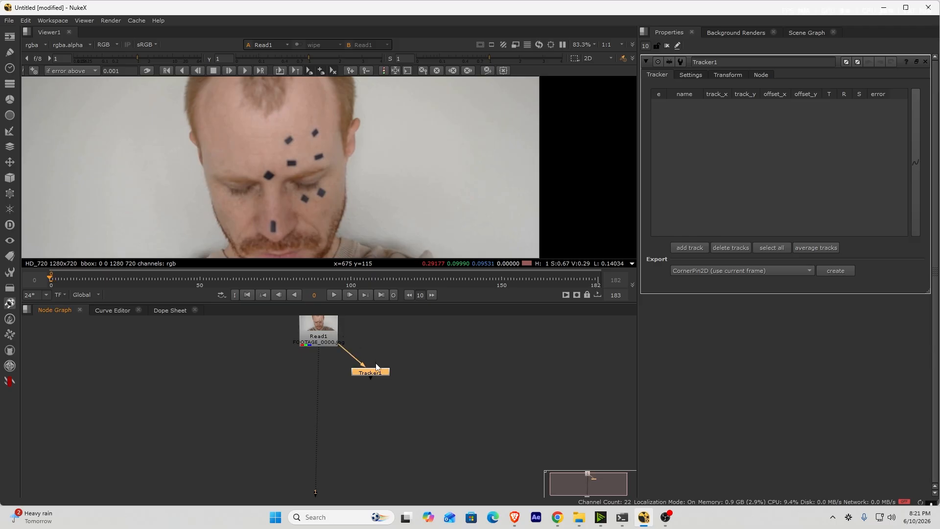
{"action": "left_click_drag", "start_coordinate": [377, 374], "coordinate": [394, 329]}
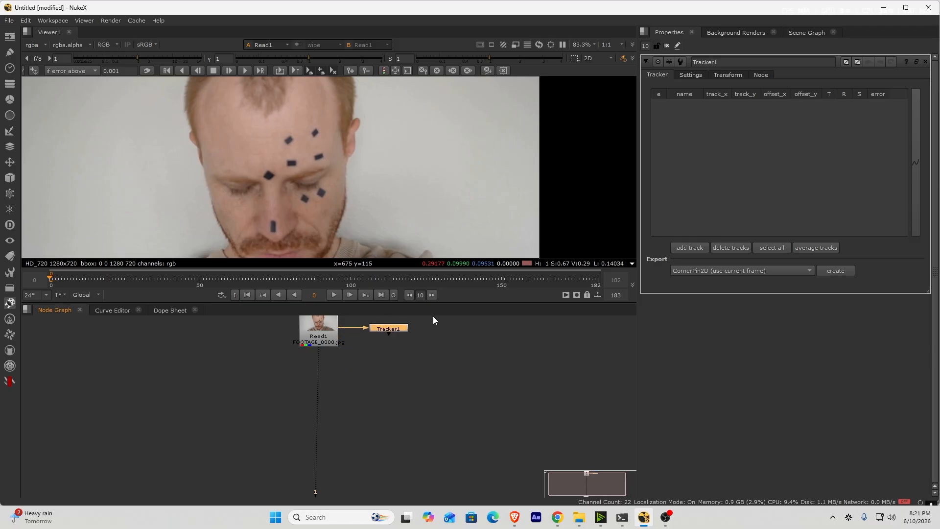
Step: Add a first track and fit it to the rectangular marker on the forehead just above the eyebrow
{"action": "left_click", "coordinate": [691, 246]}
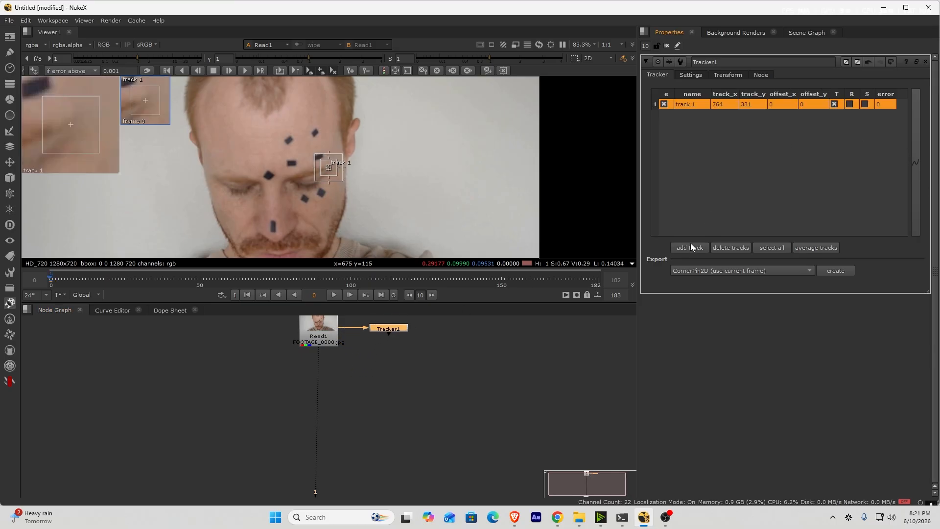
{"action": "scroll", "coordinate": [312, 183], "scroll_direction": "up", "scroll_amount": 3}
{"action": "mouse_move", "coordinate": [312, 184]}
{"action": "middle_mouse_down"}
{"action": "mouse_move", "coordinate": [340, 152]}
{"action": "mouse_move", "coordinate": [387, 131]}
{"action": "middle_mouse_up"}
{"action": "left_click_drag", "start_coordinate": [426, 146], "coordinate": [366, 146]}
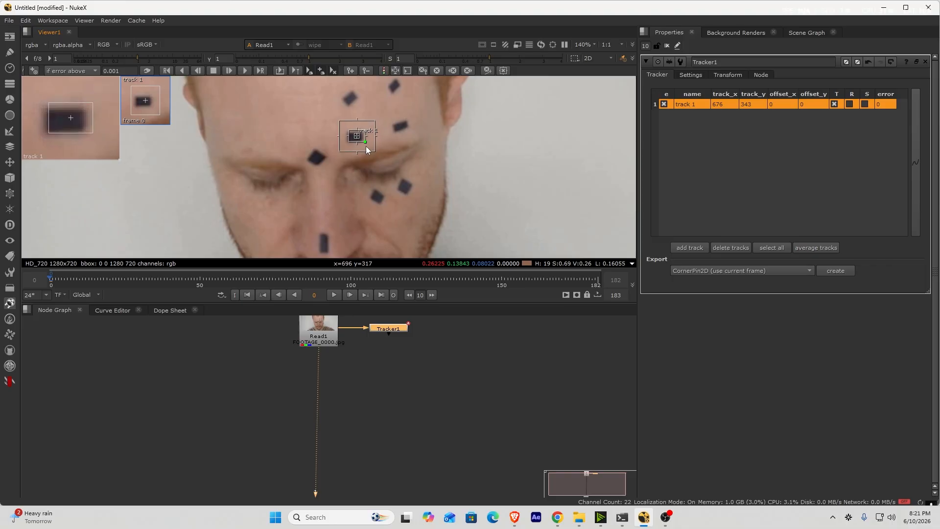
{"action": "scroll", "coordinate": [364, 145], "scroll_direction": "up", "scroll_amount": 4}
{"action": "left_click_drag", "start_coordinate": [351, 128], "coordinate": [348, 128]}
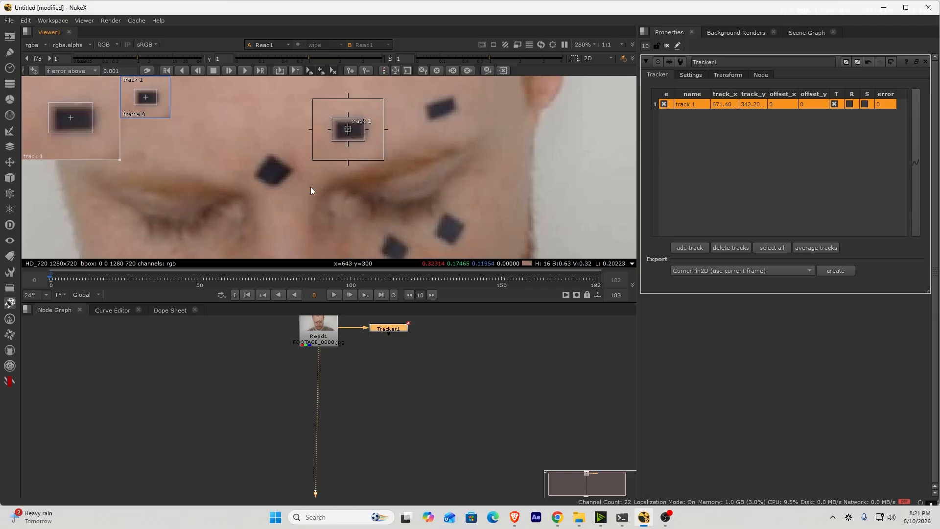
Step: Enable rotation and scale in addition to translation for track 1, and track it forward through the clip
{"action": "key", "text": "Right"}
{"action": "key", "text": "Left"}
{"action": "left_click", "coordinate": [850, 104]}
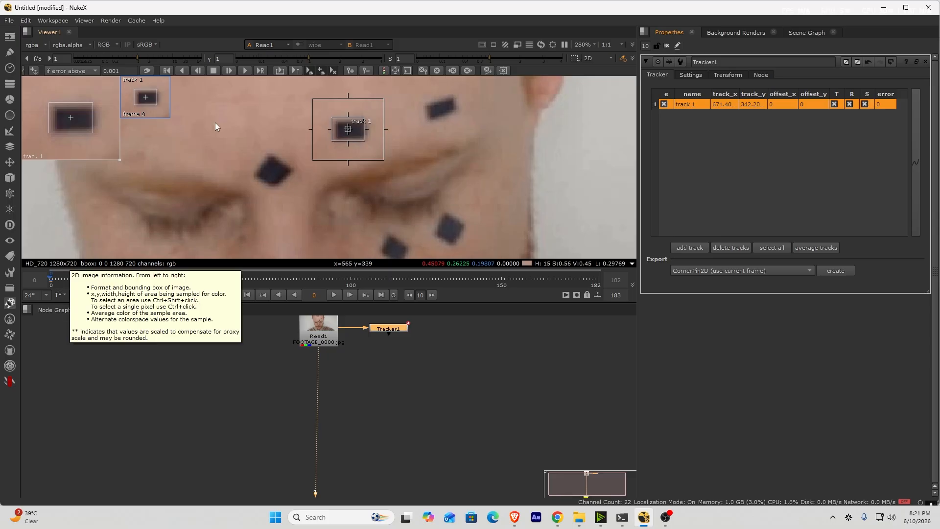
{"action": "left_click", "coordinate": [243, 72]}
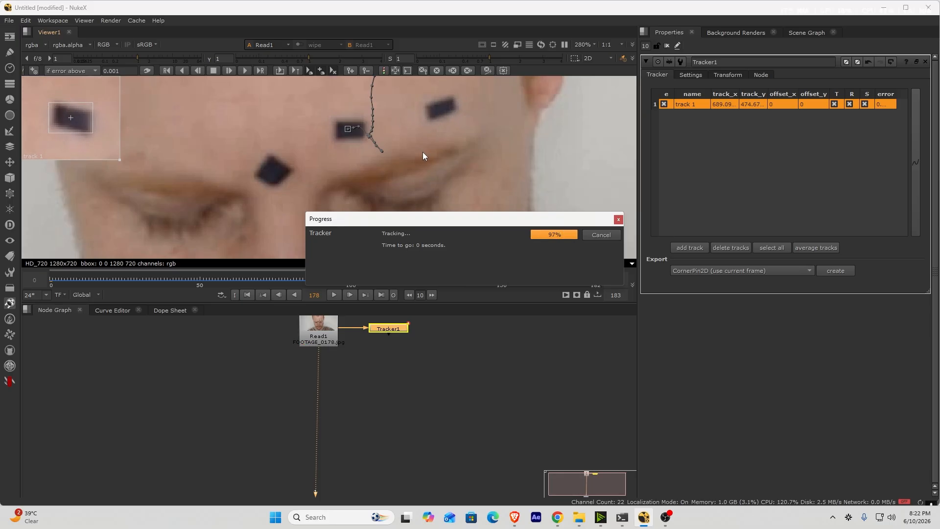
Step: Examine the track 1 path against the face markers at the last frame and around the middle of the clip
{"action": "scroll", "coordinate": [423, 152], "scroll_direction": "down", "scroll_amount": 4}
{"action": "scroll", "coordinate": [301, 195], "scroll_direction": "up", "scroll_amount": 3}
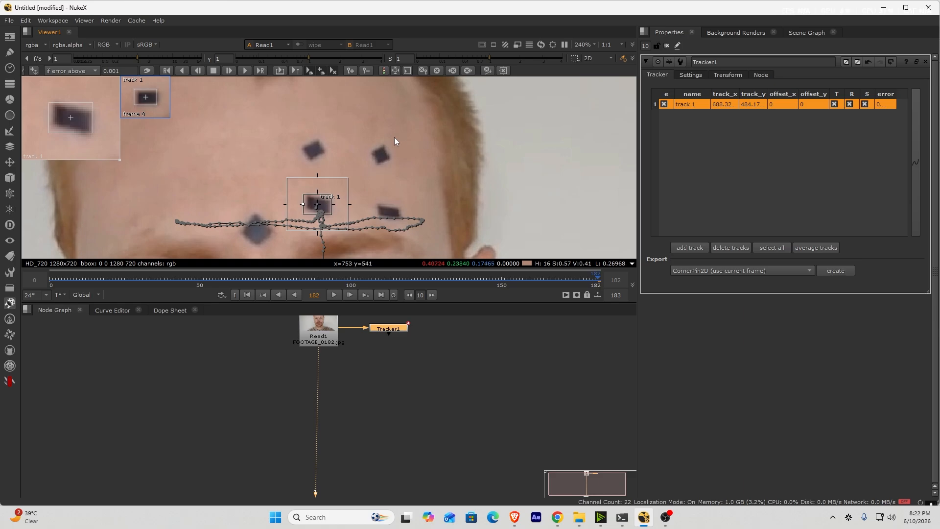
{"action": "mouse_move", "coordinate": [316, 217]}
{"action": "middle_mouse_down"}
{"action": "mouse_move", "coordinate": [356, 108]}
{"action": "mouse_move", "coordinate": [375, 101]}
{"action": "middle_mouse_up"}
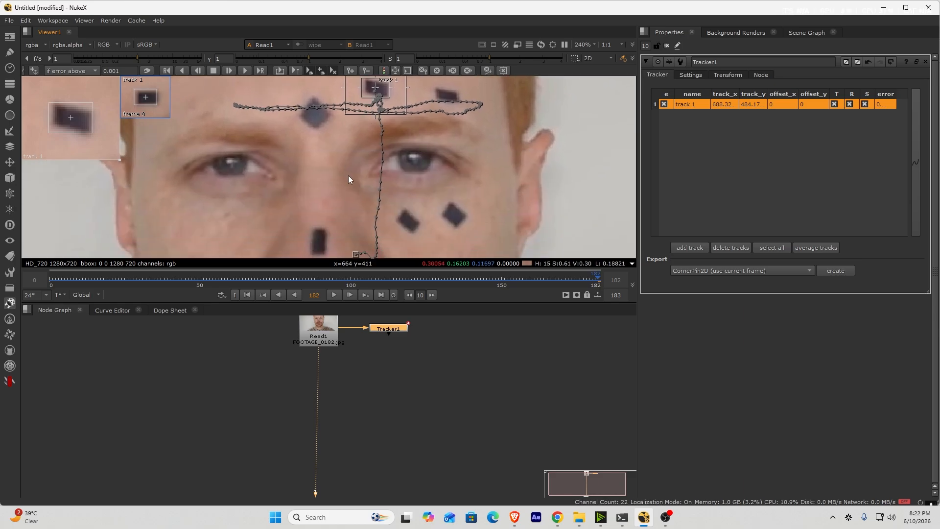
{"action": "scroll", "coordinate": [347, 172], "scroll_direction": "down", "scroll_amount": 1}
{"action": "middle_click_drag", "start_coordinate": [348, 172], "coordinate": [357, 112]}
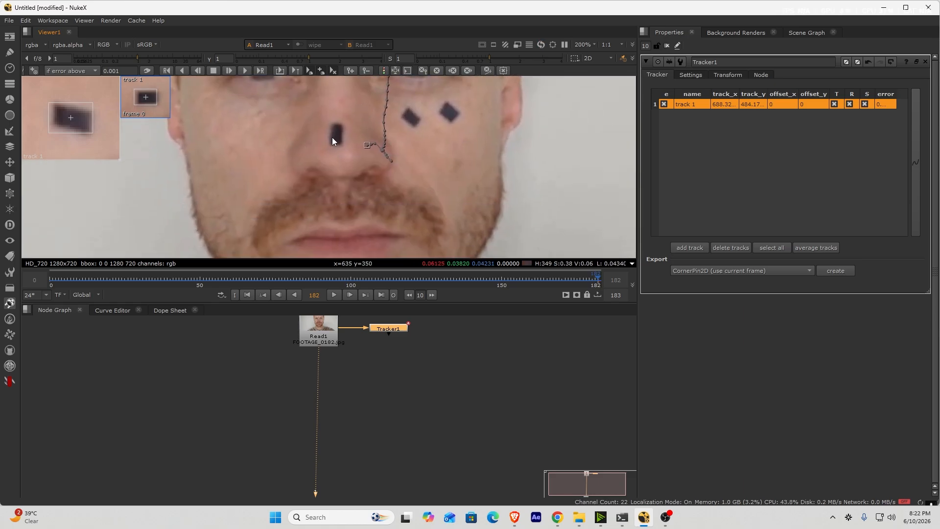
{"action": "middle_click_drag", "start_coordinate": [401, 132], "coordinate": [341, 215]}
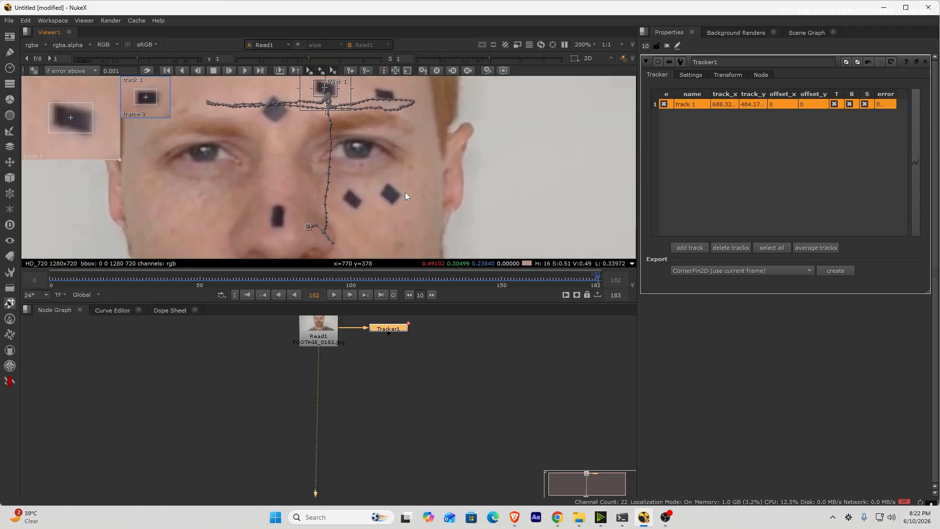
{"action": "scroll", "coordinate": [428, 150], "scroll_direction": "down", "scroll_amount": 1}
{"action": "middle_click_drag", "start_coordinate": [428, 150], "coordinate": [469, 127]}
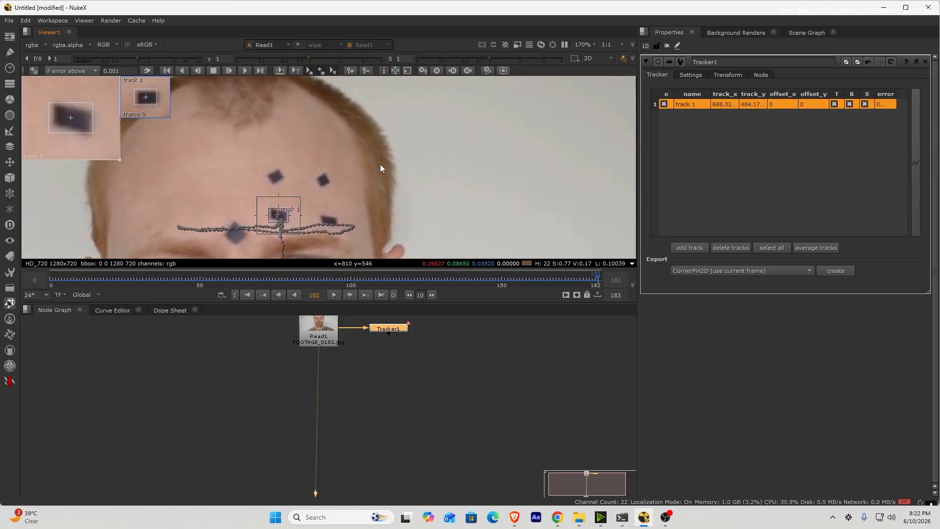
{"action": "middle_click_drag", "start_coordinate": [281, 197], "coordinate": [367, 131]}
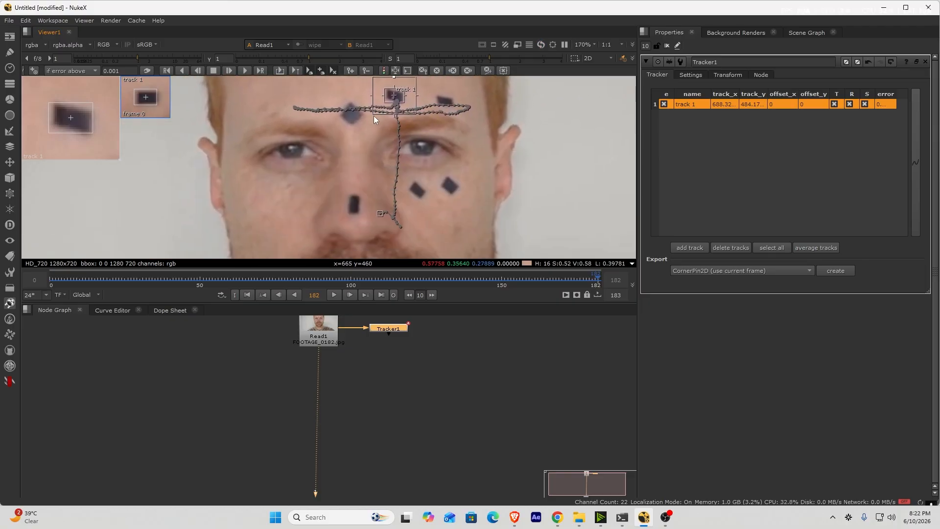
{"action": "scroll", "coordinate": [363, 115], "scroll_direction": "up", "scroll_amount": 3}
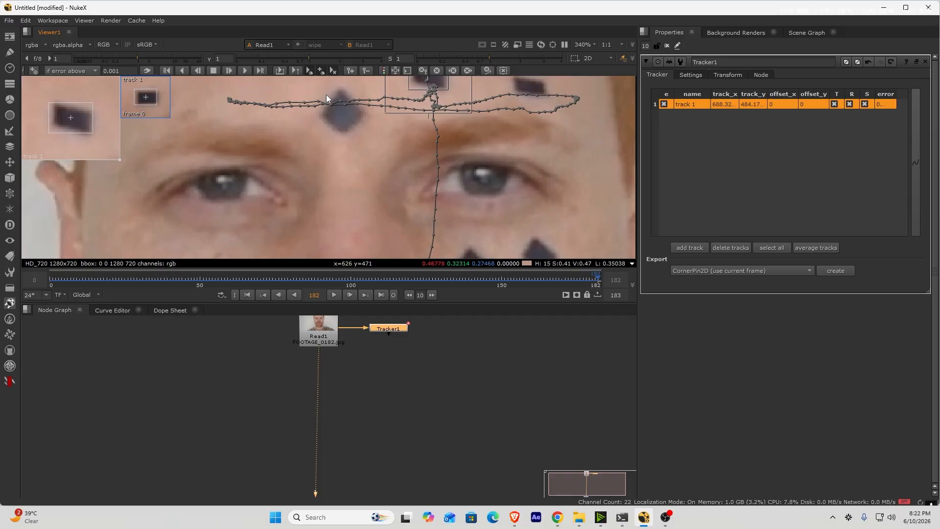
{"action": "scroll", "coordinate": [331, 142], "scroll_direction": "down", "scroll_amount": 2}
{"action": "middle_click_drag", "start_coordinate": [352, 172], "coordinate": [252, 202]}
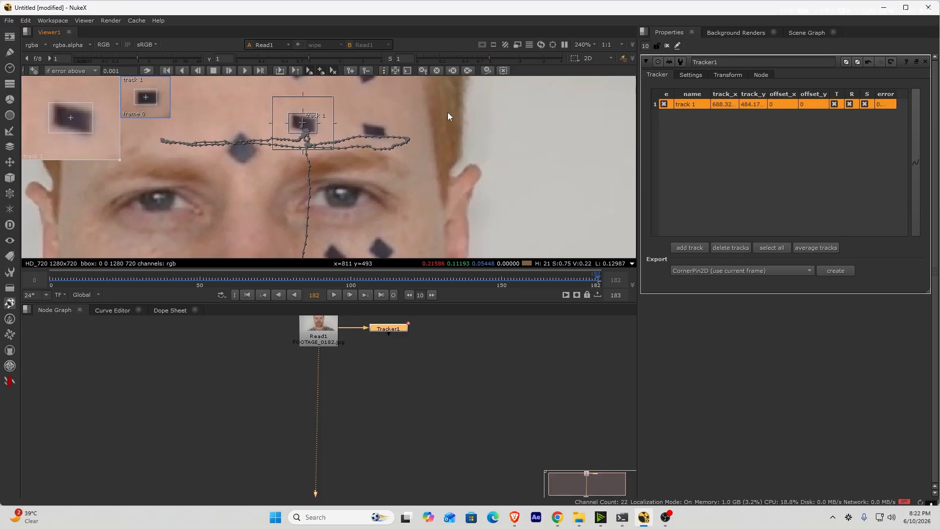
{"action": "middle_click_drag", "start_coordinate": [447, 116], "coordinate": [393, 212]}
{"action": "scroll", "coordinate": [273, 185], "scroll_direction": "down", "scroll_amount": 4}
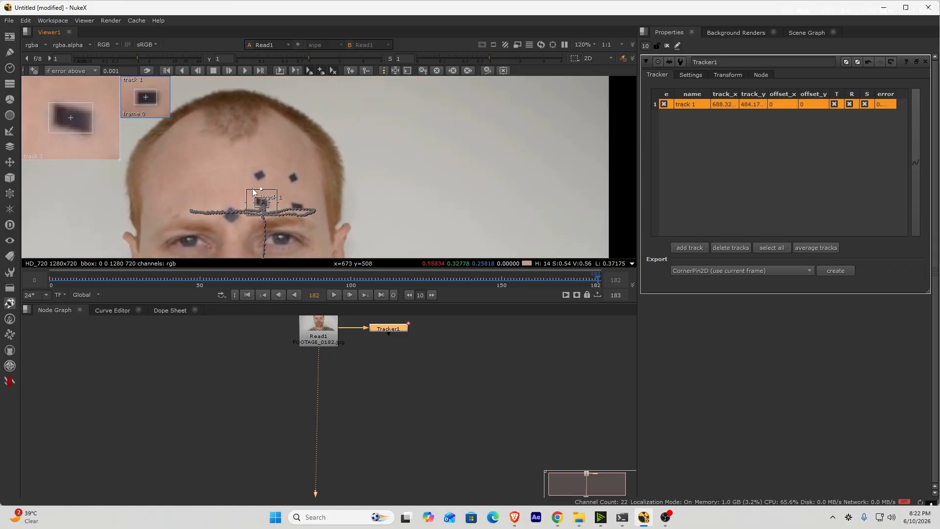
{"action": "middle_click_drag", "start_coordinate": [273, 184], "coordinate": [298, 107]}
{"action": "mouse_move", "coordinate": [309, 279]}
{"action": "left_mouse_down"}
{"action": "mouse_move", "coordinate": [350, 280]}
{"action": "mouse_move", "coordinate": [293, 280]}
{"action": "left_mouse_up"}
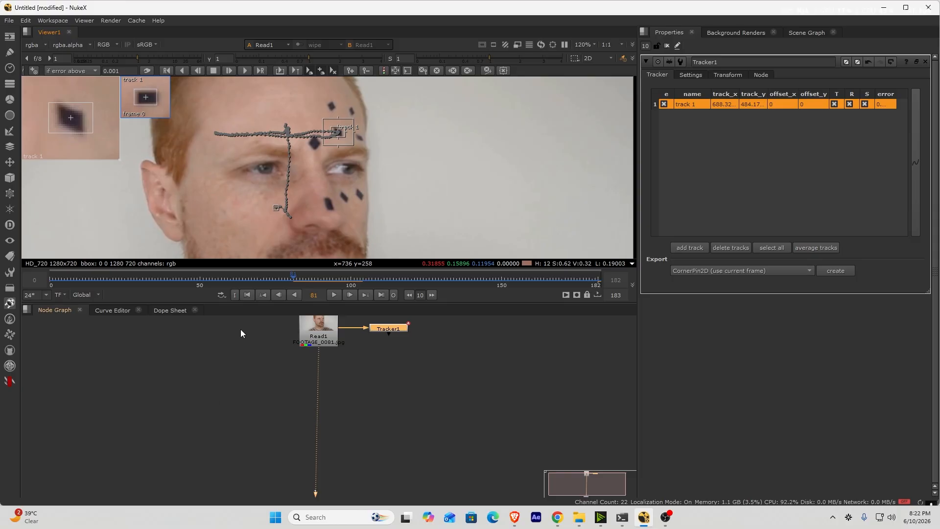
Step: Add a second track on the diamond marker between the eyebrows at frame 0, enable T, R and S, and track it forward
{"action": "left_click", "coordinate": [251, 293]}
{"action": "scroll", "coordinate": [257, 189], "scroll_direction": "down", "scroll_amount": 3}
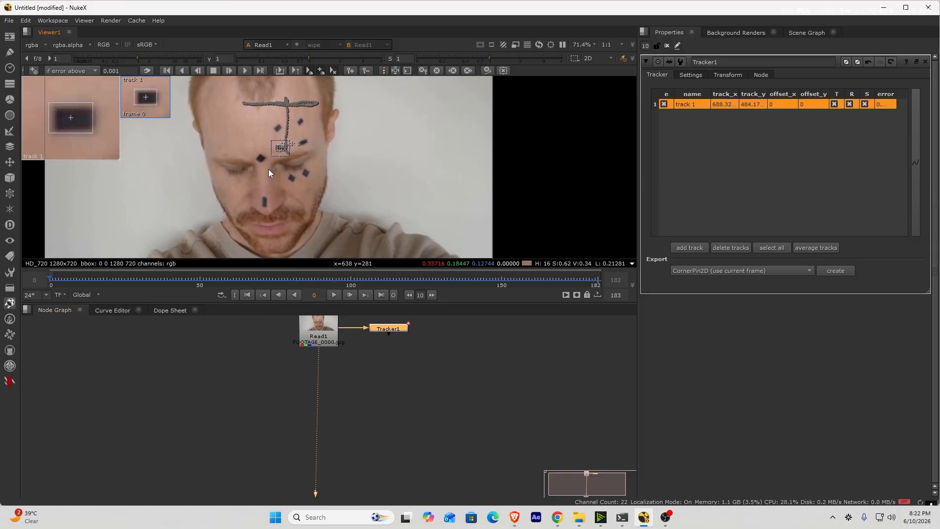
{"action": "left_click", "coordinate": [700, 250]}
{"action": "scroll", "coordinate": [206, 149], "scroll_direction": "up", "scroll_amount": 5}
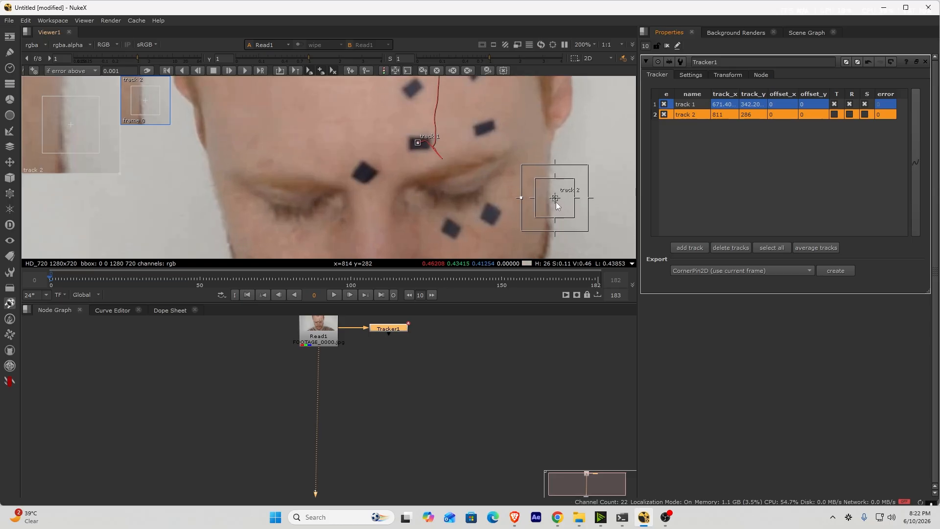
{"action": "mouse_move", "coordinate": [549, 203]}
{"action": "left_mouse_down"}
{"action": "mouse_move", "coordinate": [356, 178]}
{"action": "mouse_move", "coordinate": [377, 182]}
{"action": "left_mouse_up"}
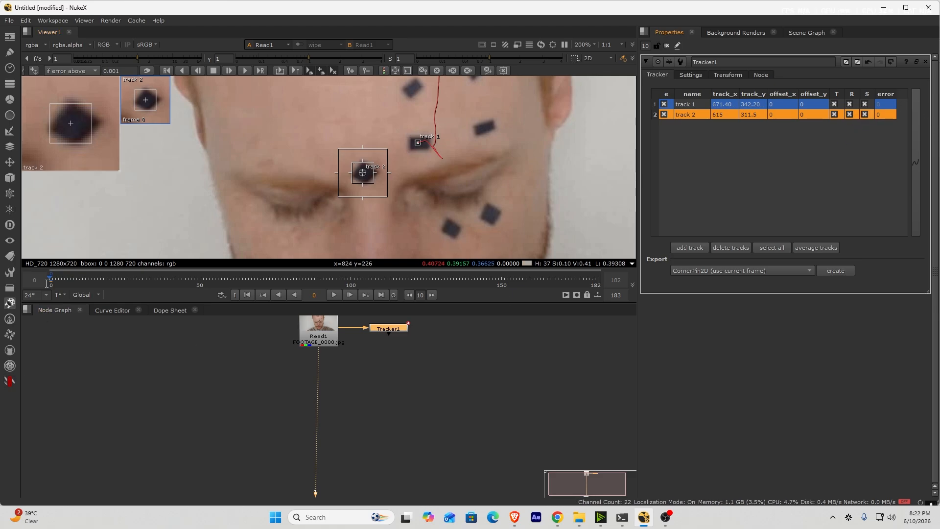
{"action": "left_click", "coordinate": [248, 72]}
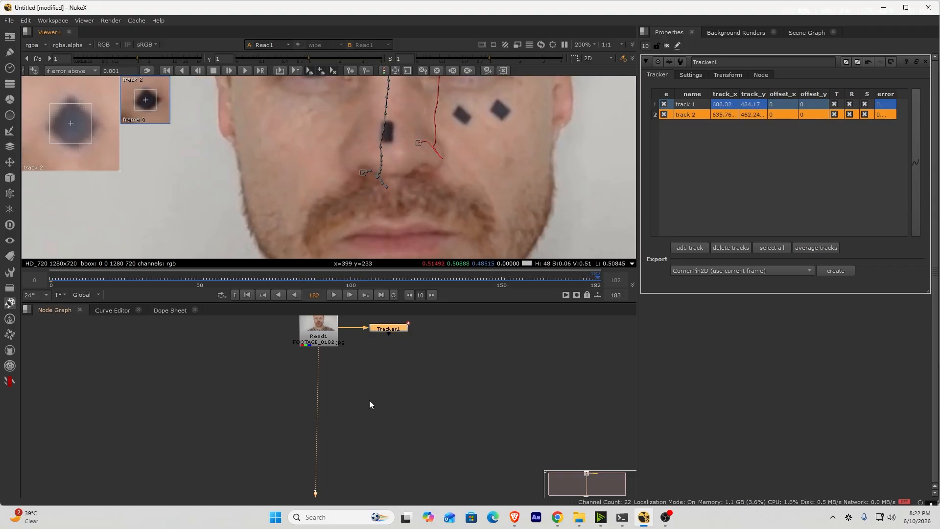
Step: Add a Roto node below Read1 and limit the number of open properties panels to 2
{"action": "key", "text": "o"}
{"action": "left_click_drag", "start_coordinate": [394, 346], "coordinate": [330, 397]}
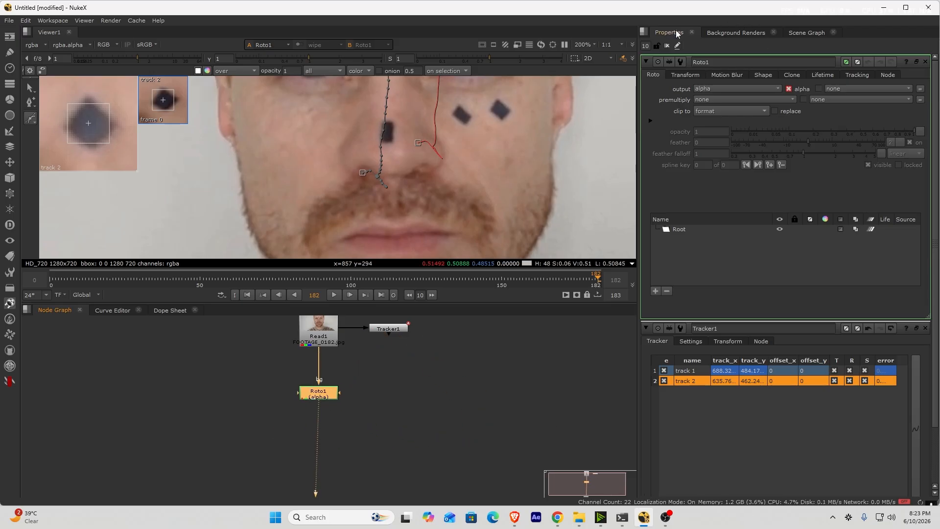
{"action": "left_click", "coordinate": [647, 45]}
{"action": "type", "text": "2"}
Step: Detach the Roto node from the Read1 pipe and draw a rectangle around the forehead marker of track 1
{"action": "left_click", "coordinate": [306, 398]}
{"action": "left_click_drag", "start_coordinate": [324, 397], "coordinate": [277, 381]}
{"action": "middle_click_drag", "start_coordinate": [440, 152], "coordinate": [426, 269]}
{"action": "middle_click_drag", "start_coordinate": [373, 138], "coordinate": [375, 179]}
{"action": "scroll", "coordinate": [439, 151], "scroll_direction": "up", "scroll_amount": 4}
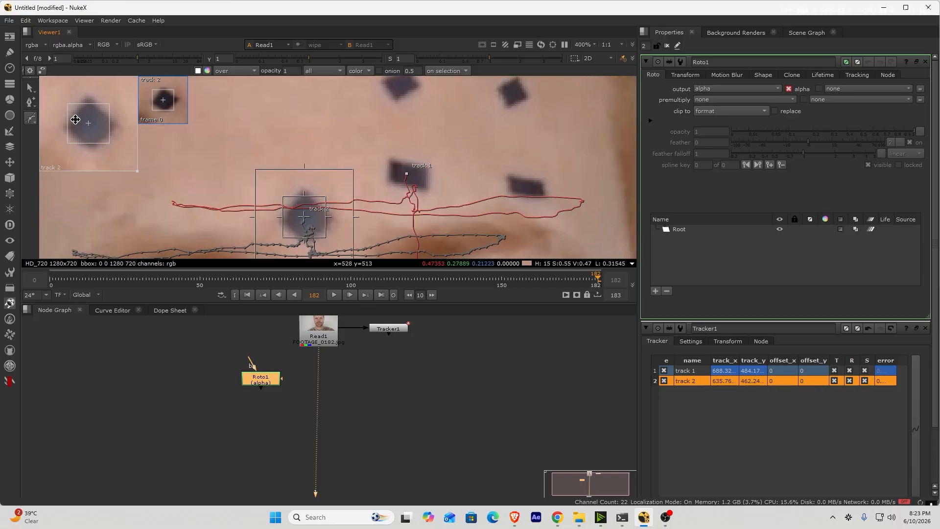
{"action": "left_click_drag", "start_coordinate": [31, 119], "coordinate": [53, 158]}
{"action": "mouse_move", "coordinate": [375, 147]}
{"action": "left_mouse_down"}
{"action": "mouse_move", "coordinate": [422, 189]}
{"action": "mouse_move", "coordinate": [445, 193]}
{"action": "left_mouse_up"}
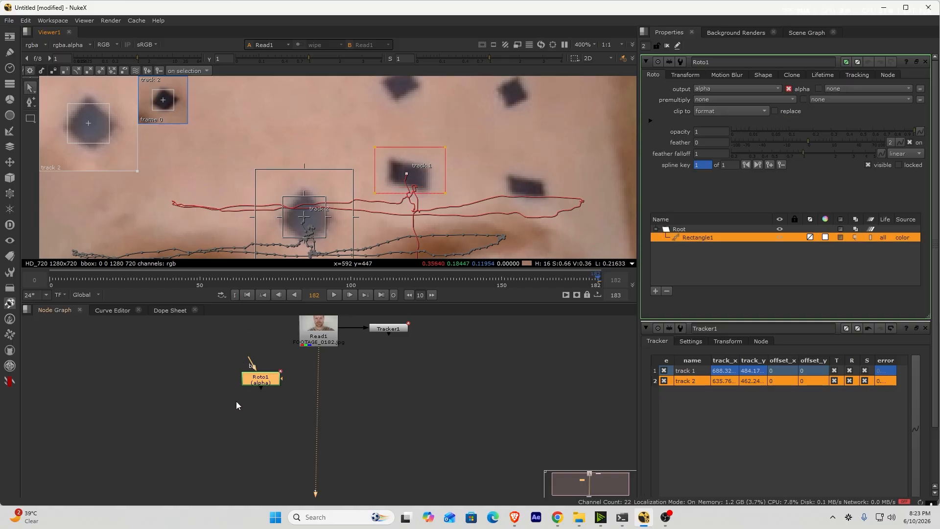
Step: Insert a Merge node between Read1 and the viewer with the Roto as input A, and set its operation to stencil
{"action": "left_click", "coordinate": [293, 390]}
{"action": "left_click_drag", "start_coordinate": [257, 380], "coordinate": [212, 398]}
{"action": "key", "text": "m"}
{"action": "left_click_drag", "start_coordinate": [325, 395], "coordinate": [335, 390]}
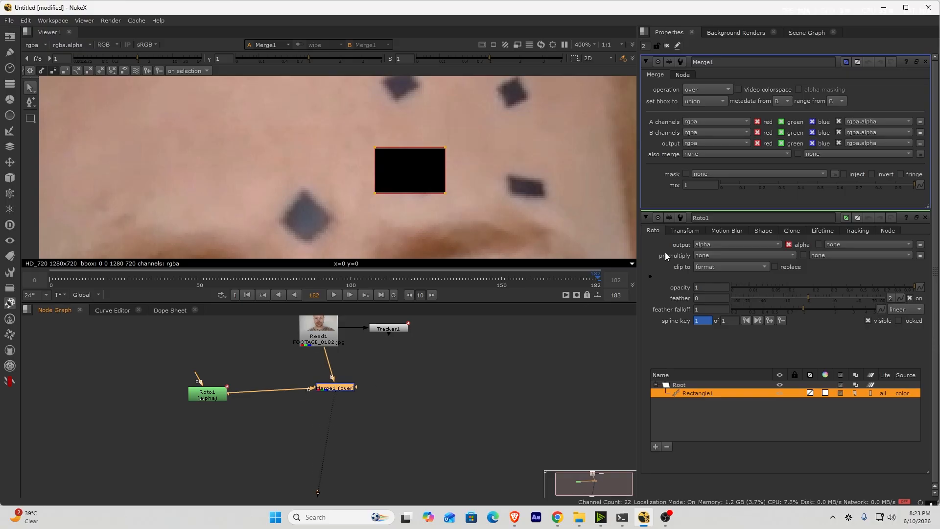
{"action": "left_click", "coordinate": [708, 89]}
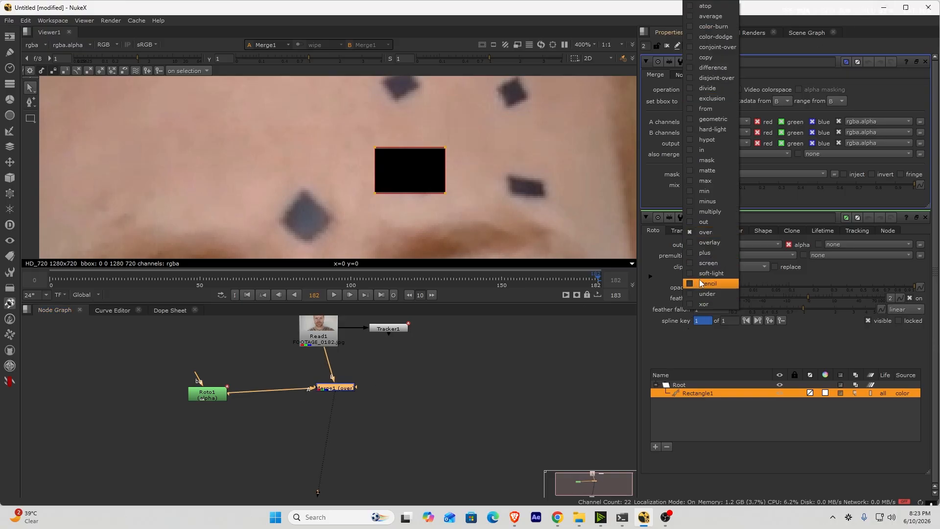
{"action": "left_click", "coordinate": [702, 285]}
Step: Enable Auto Alpha on Read1 and line up the Roto and Read1 nodes with the Merge node
{"action": "left_click", "coordinate": [202, 392]}
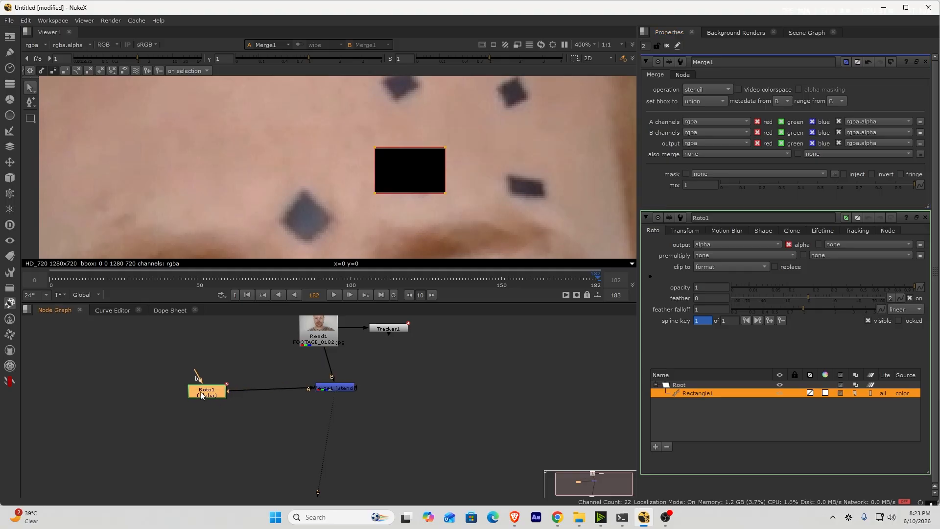
{"action": "double_click", "coordinate": [202, 392]}
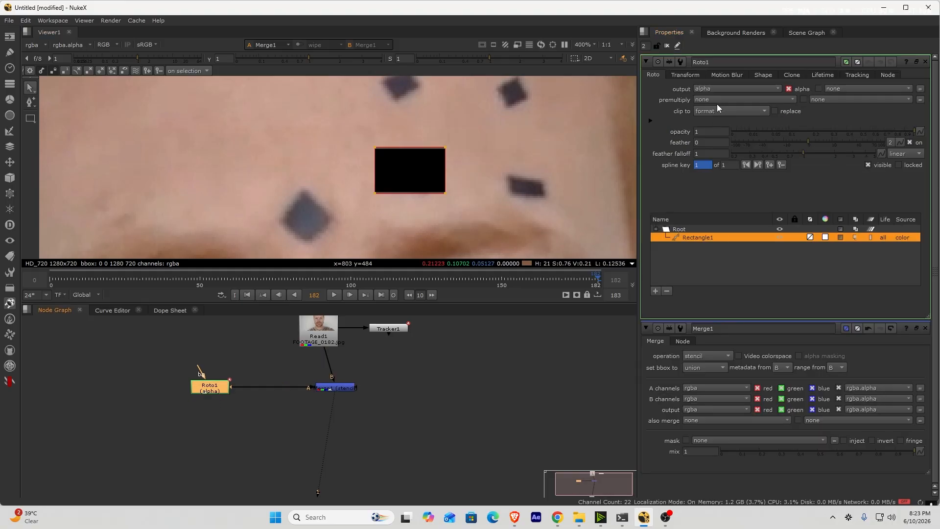
{"action": "double_click", "coordinate": [314, 336]}
{"action": "left_click_drag", "start_coordinate": [313, 336], "coordinate": [330, 336]}
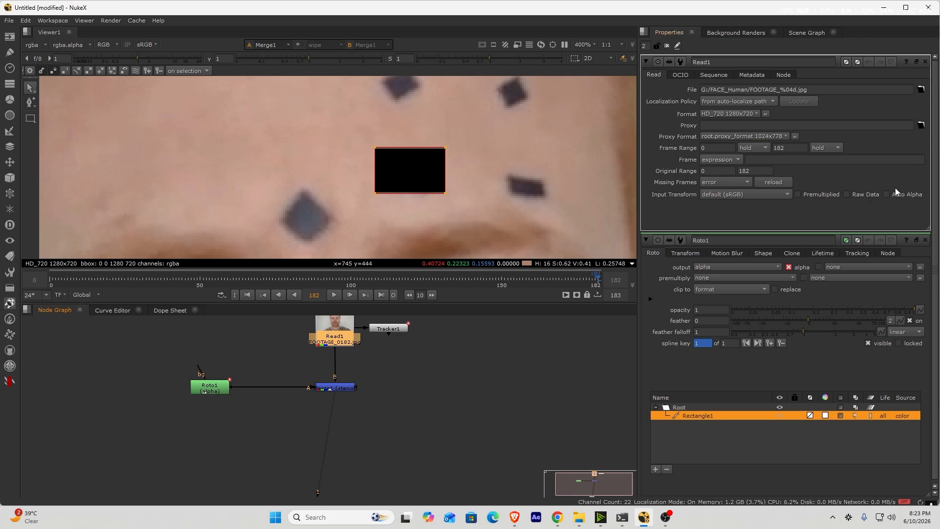
{"action": "left_click", "coordinate": [896, 192]}
{"action": "double_click", "coordinate": [327, 388]}
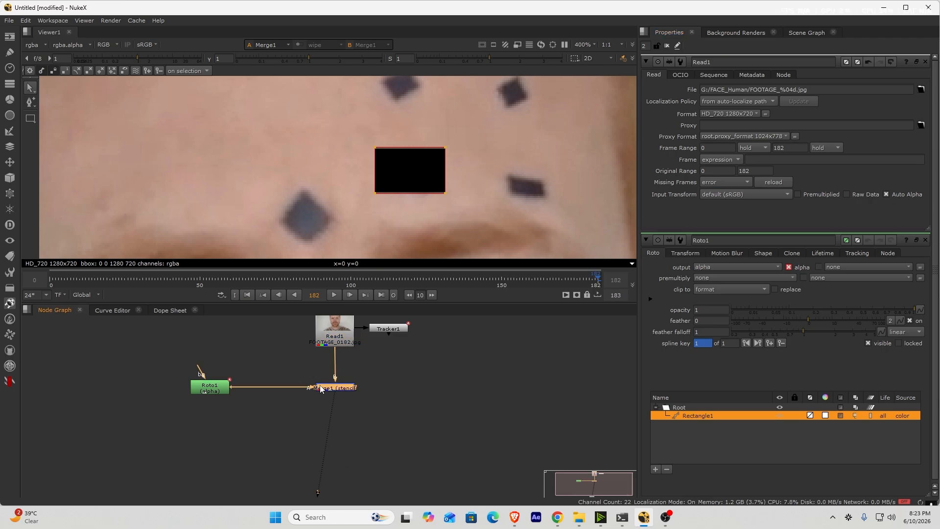
Step: Return to frame 0 and delete the rectangle shape from the Roto node
{"action": "left_click", "coordinate": [219, 392]}
{"action": "double_click", "coordinate": [219, 391]}
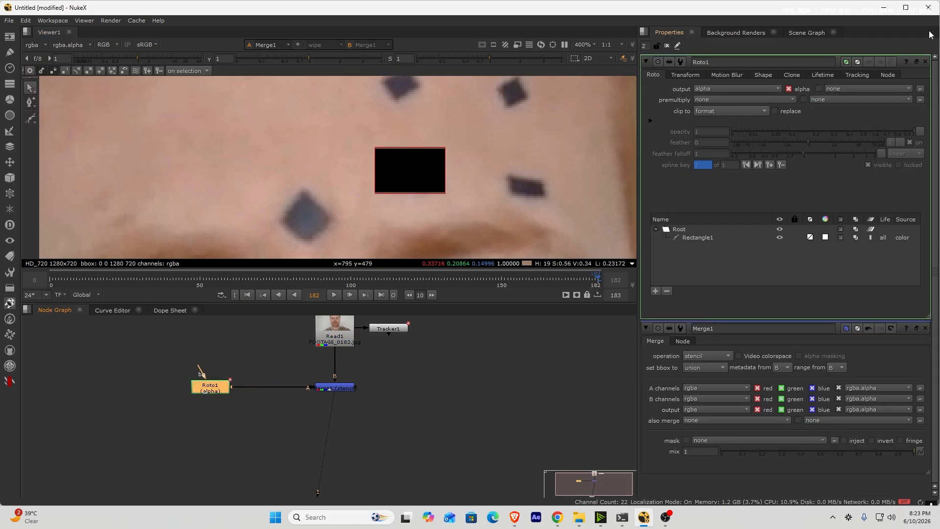
{"action": "left_click", "coordinate": [244, 295]}
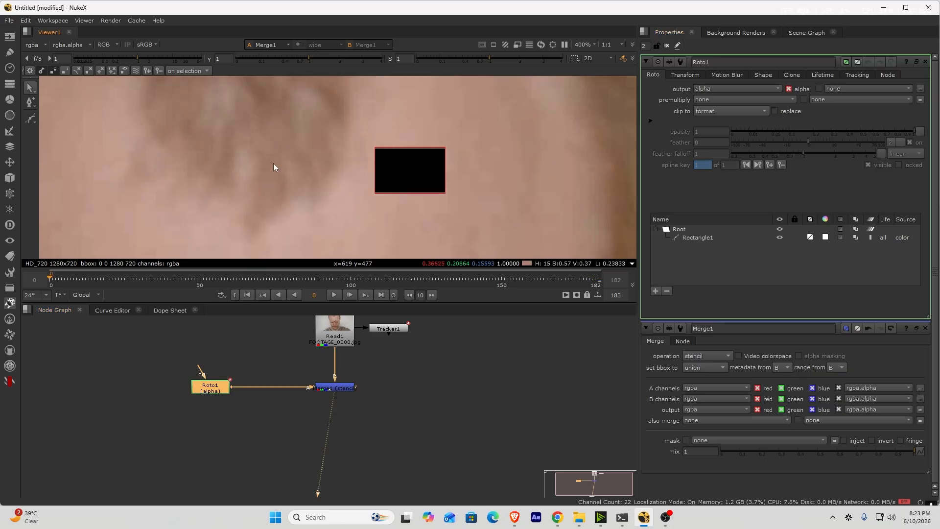
{"action": "scroll", "coordinate": [274, 164], "scroll_direction": "down", "scroll_amount": 10}
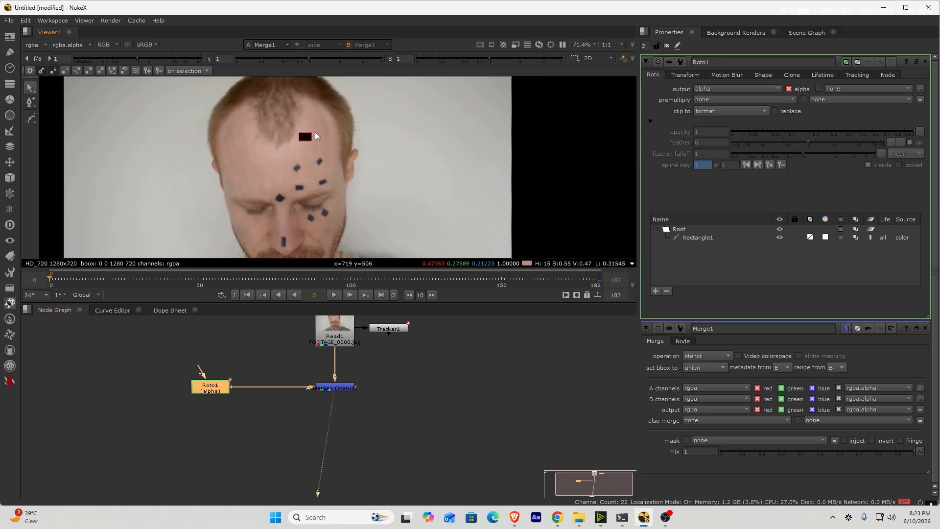
{"action": "left_click_drag", "start_coordinate": [283, 107], "coordinate": [358, 186]}
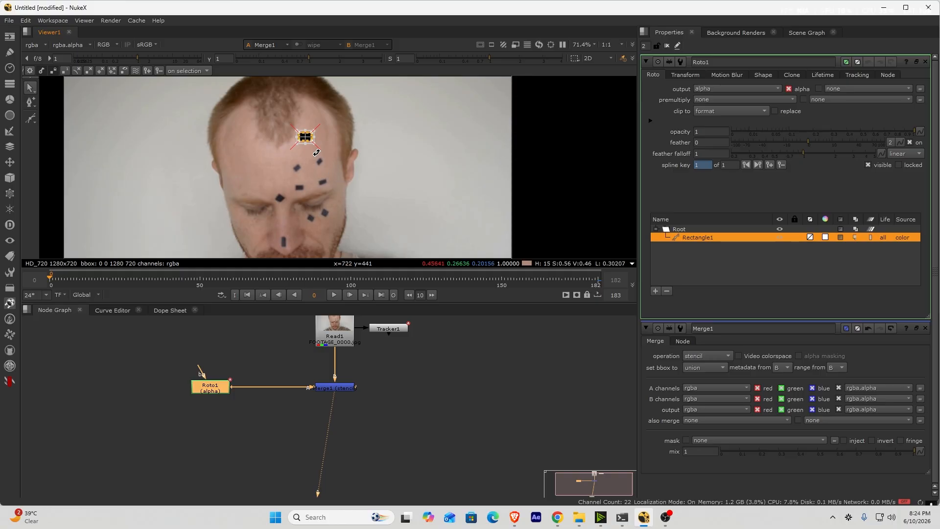
{"action": "scroll", "coordinate": [313, 153], "scroll_direction": "up", "scroll_amount": 1}
{"action": "left_click_drag", "start_coordinate": [206, 394], "coordinate": [217, 394]}
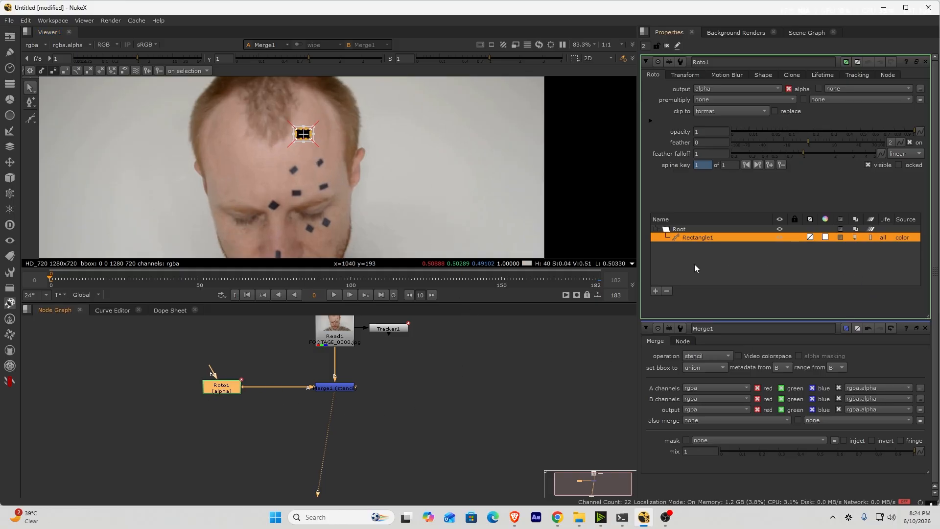
{"action": "right_click", "coordinate": [698, 238]}
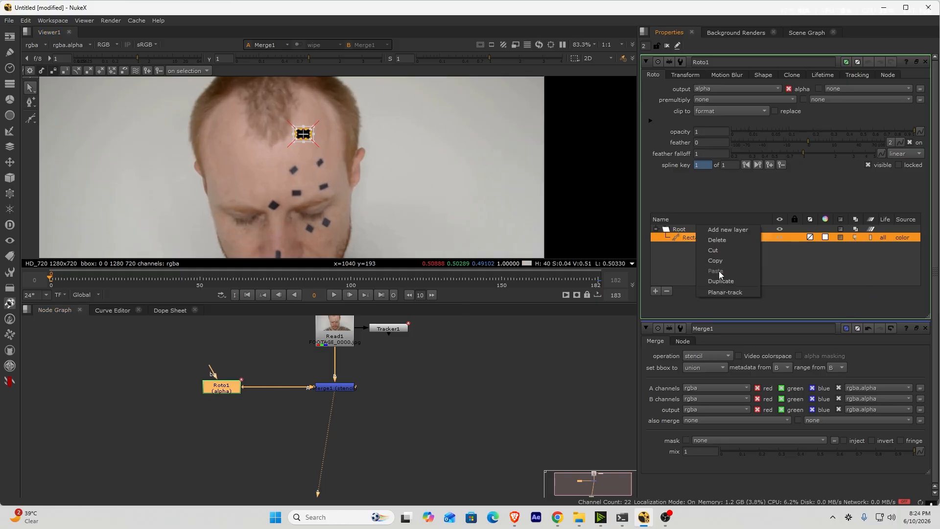
{"action": "left_click", "coordinate": [718, 240]}
Step: Draw an ellipse in the Roto node around the rectangular marker of track 1 at frame 0
{"action": "scroll", "coordinate": [286, 181], "scroll_direction": "up", "scroll_amount": 4}
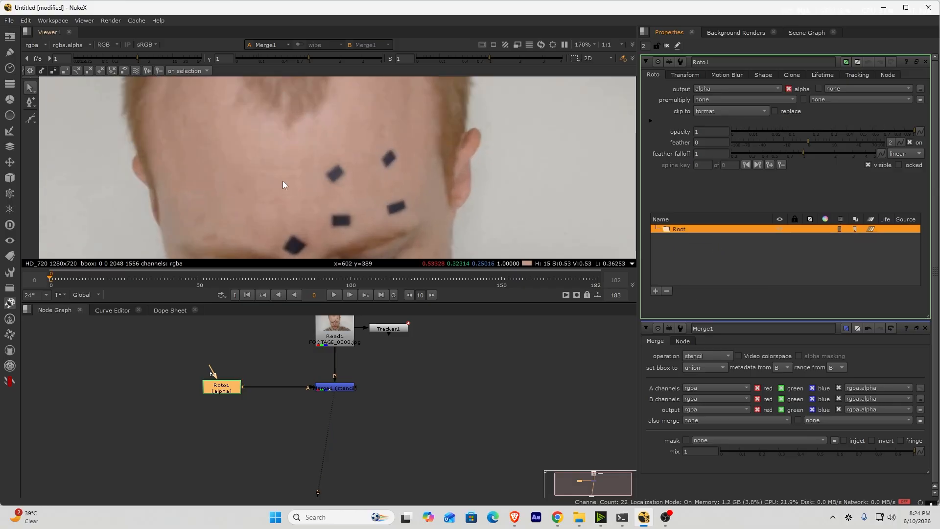
{"action": "middle_click_drag", "start_coordinate": [299, 160], "coordinate": [294, 138]}
{"action": "right_click", "coordinate": [36, 119]}
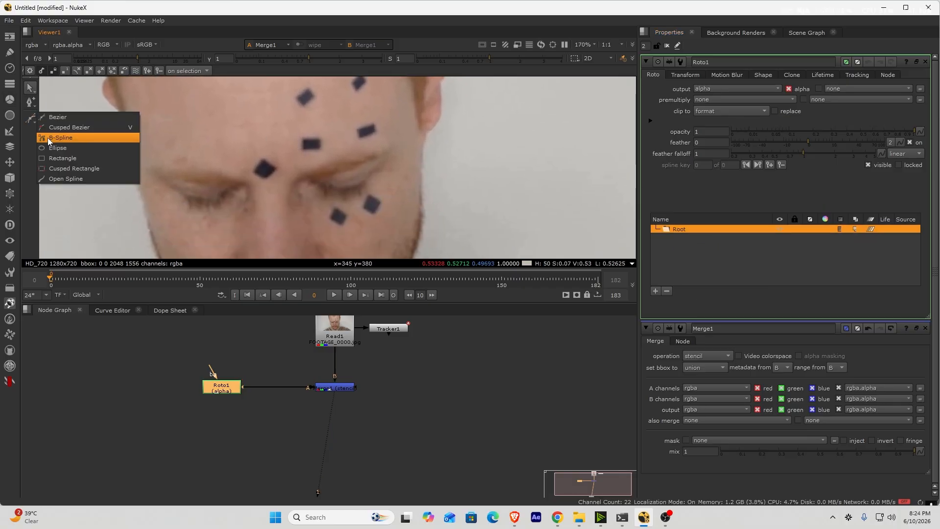
{"action": "left_click", "coordinate": [59, 148]}
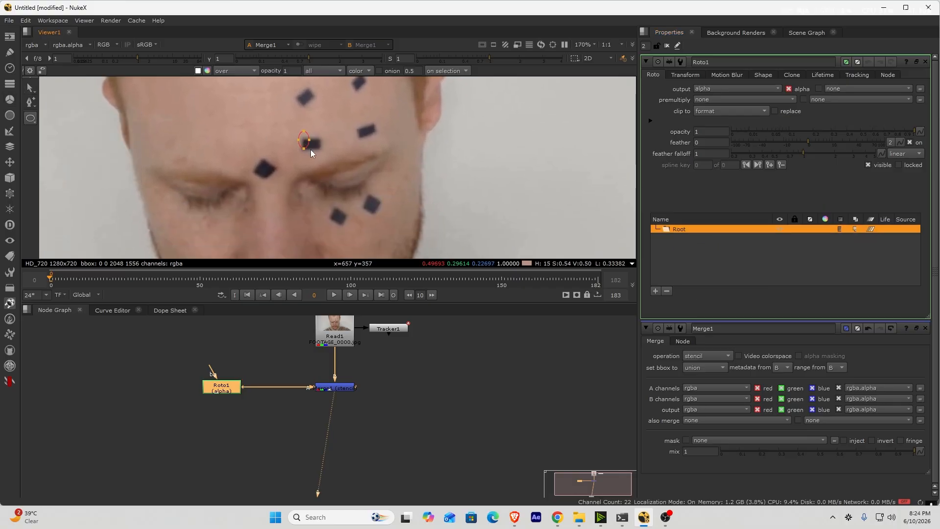
{"action": "left_click_drag", "start_coordinate": [326, 157], "coordinate": [325, 157]}
Step: Show the tracks and centre the ellipse on the track 1 point, disconnecting the Roto from the Merge's A input meanwhile and reconnecting it
{"action": "double_click", "coordinate": [389, 328]}
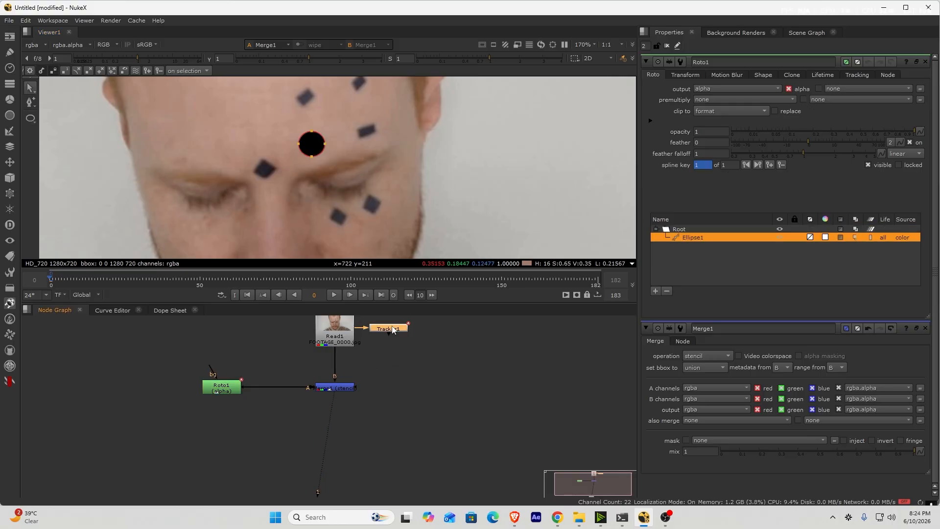
{"action": "scroll", "coordinate": [308, 146], "scroll_direction": "up", "scroll_amount": 3}
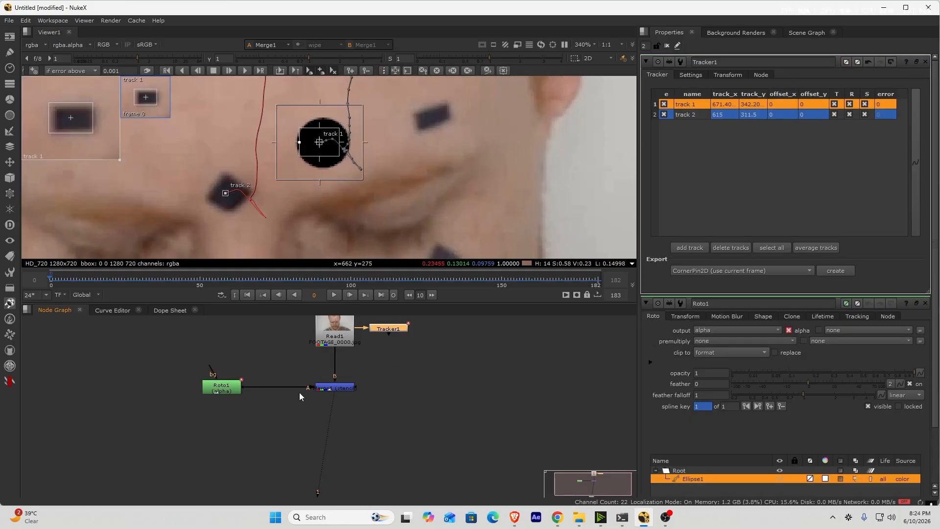
{"action": "double_click", "coordinate": [227, 387]}
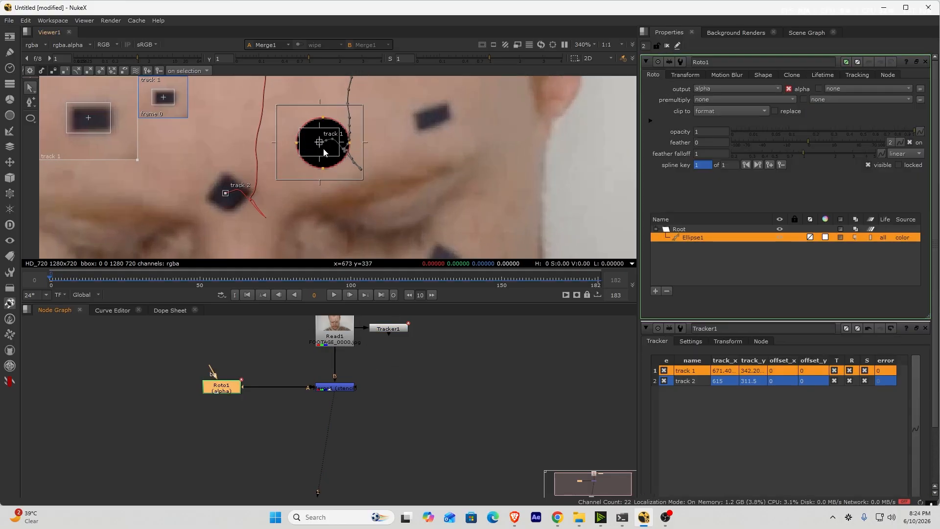
{"action": "left_click_drag", "start_coordinate": [304, 394], "coordinate": [260, 395]}
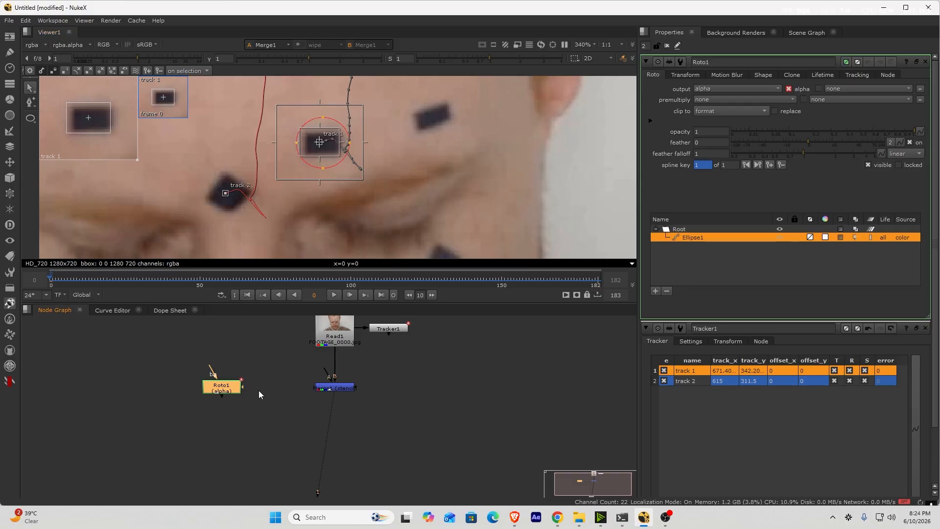
{"action": "left_click", "coordinate": [319, 142]}
{"action": "left_click_drag", "start_coordinate": [322, 152], "coordinate": [321, 151]}
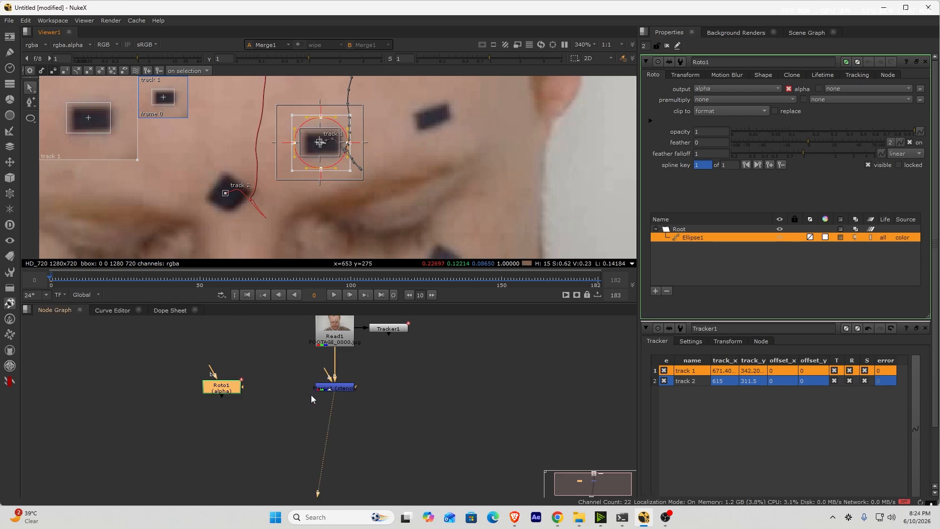
{"action": "left_click_drag", "start_coordinate": [331, 375], "coordinate": [218, 391]}
{"action": "left_click", "coordinate": [218, 392]}
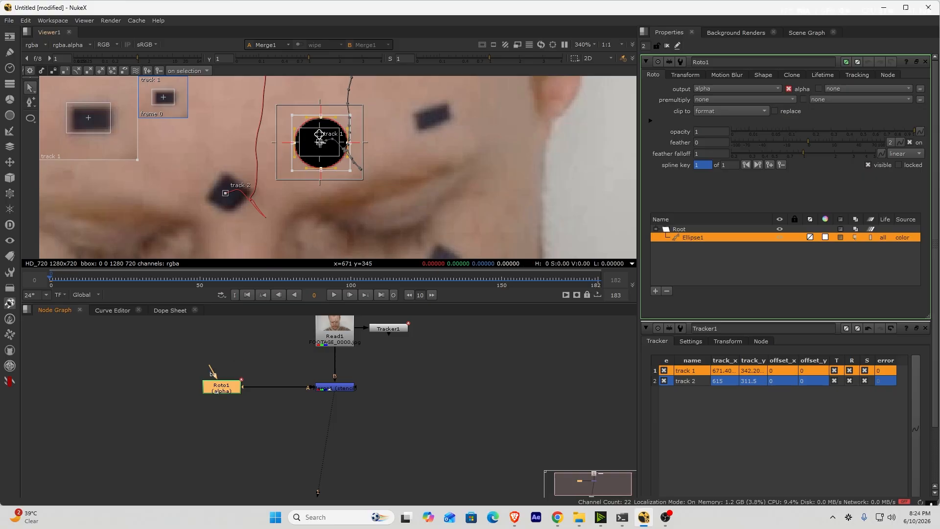
{"action": "right_click", "coordinate": [696, 237]}
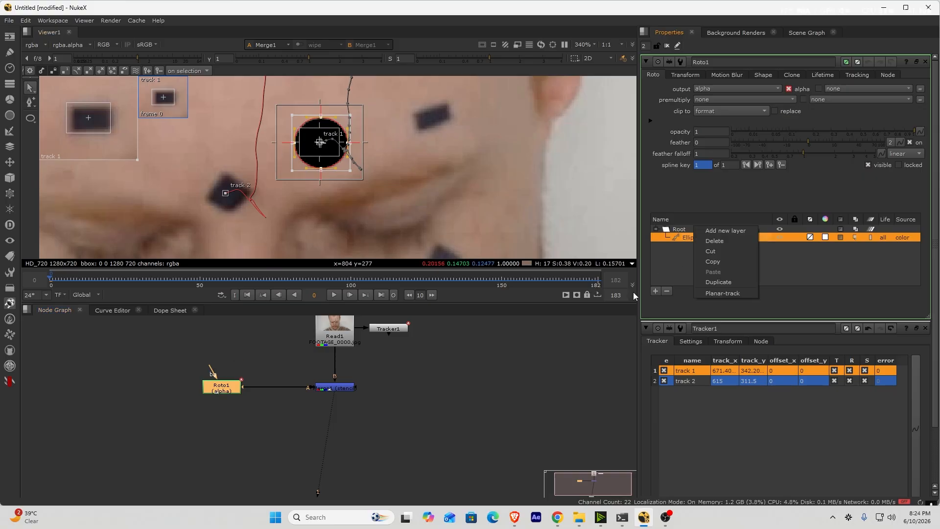
{"action": "left_click", "coordinate": [399, 134]}
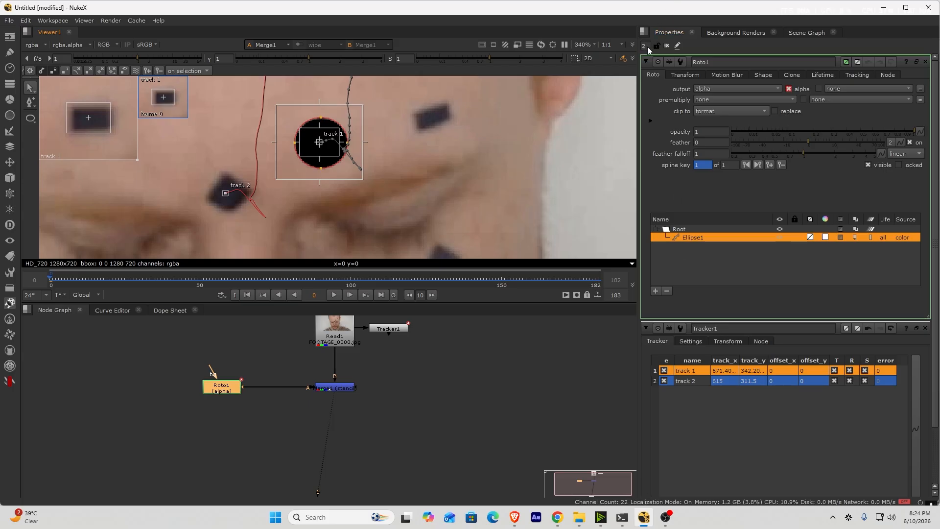
{"action": "double_click", "coordinate": [343, 387]}
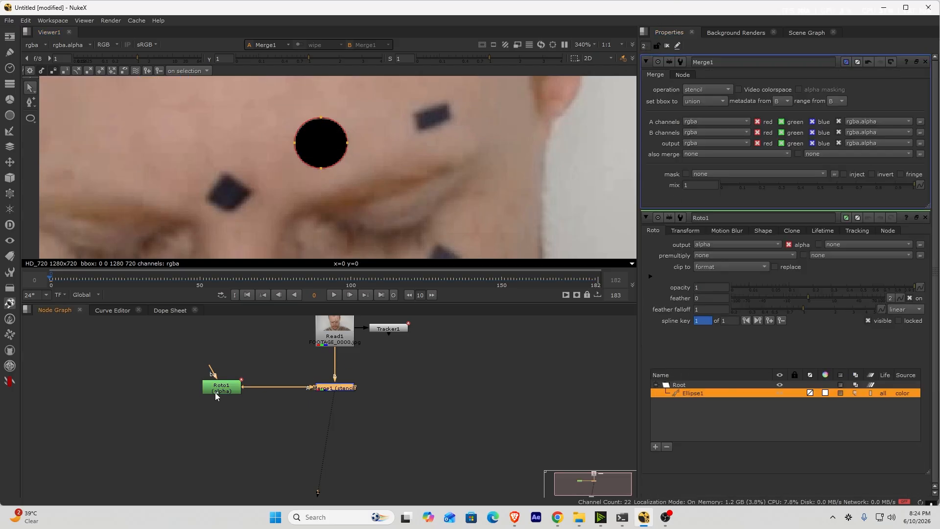
{"action": "double_click", "coordinate": [216, 392]}
{"action": "left_click_drag", "start_coordinate": [283, 105], "coordinate": [398, 218]}
{"action": "left_click", "coordinate": [402, 131]}
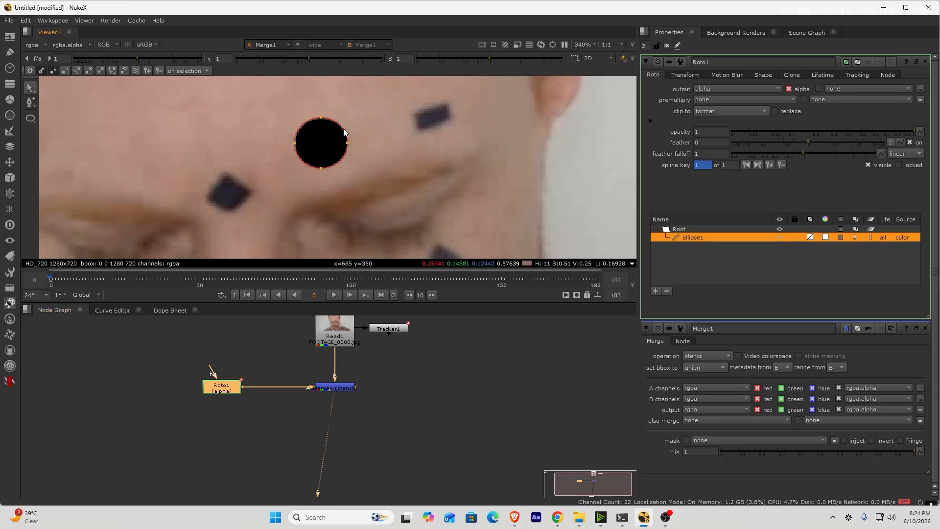
{"action": "right_click", "coordinate": [344, 133]}
{"action": "mouse_move", "coordinate": [396, 355]}
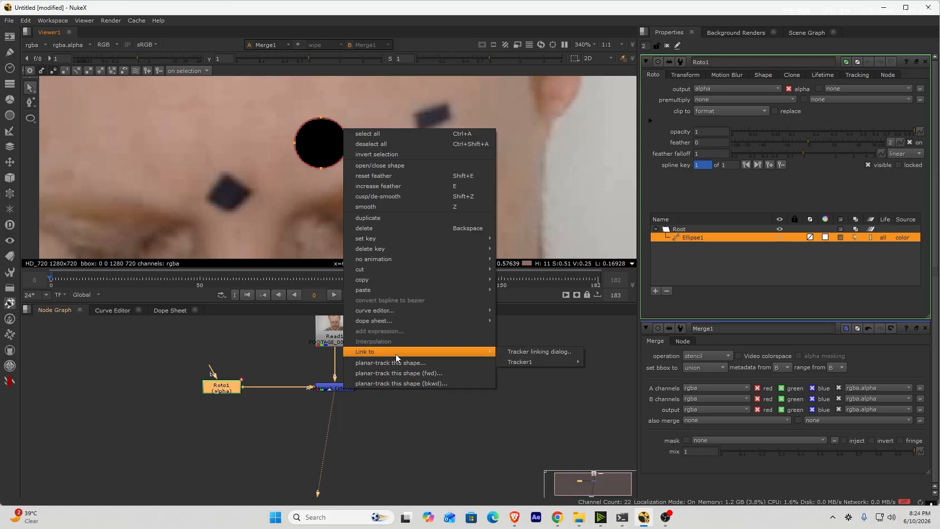
{"action": "mouse_move", "coordinate": [520, 364]}
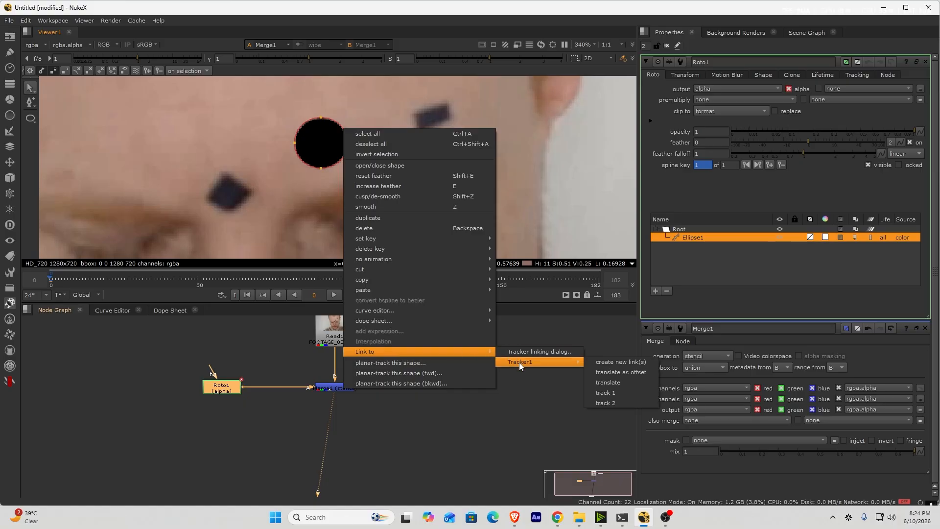
{"action": "left_click", "coordinate": [501, 405]}
Step: Link the selected ellipse points to track 1 of Tracker1
{"action": "scroll", "coordinate": [368, 340], "scroll_direction": "up", "scroll_amount": 3}
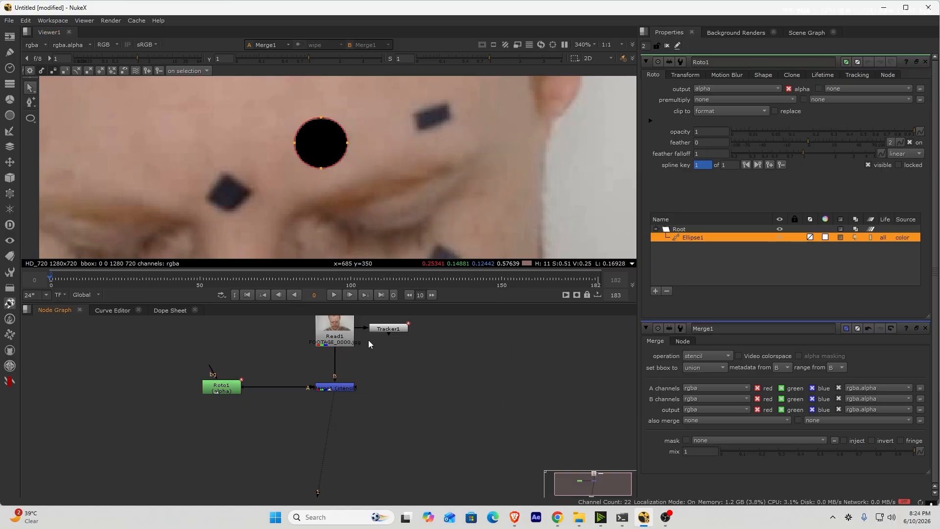
{"action": "left_click_drag", "start_coordinate": [386, 357], "coordinate": [442, 321]}
{"action": "left_click", "coordinate": [424, 334]}
{"action": "left_click", "coordinate": [290, 440]}
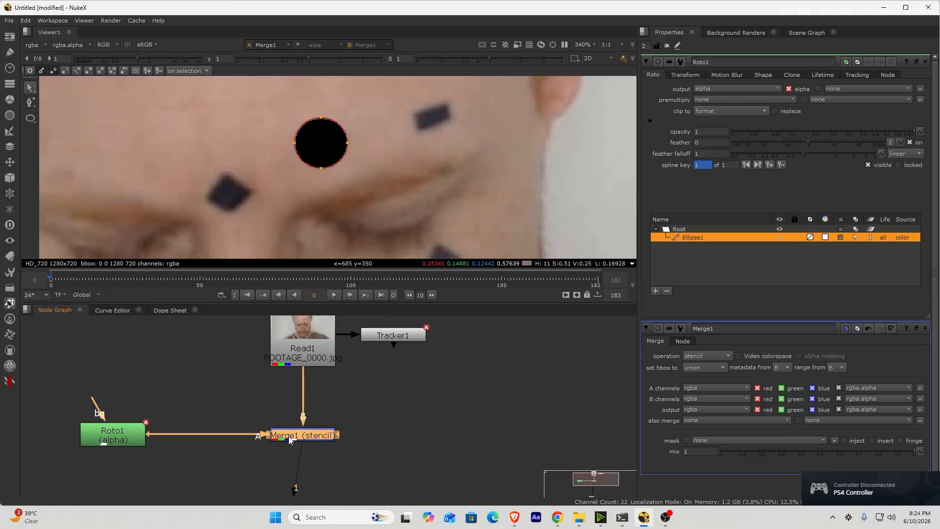
{"action": "right_click", "coordinate": [337, 125]}
{"action": "mouse_move", "coordinate": [382, 346]}
{"action": "mouse_move", "coordinate": [517, 355]}
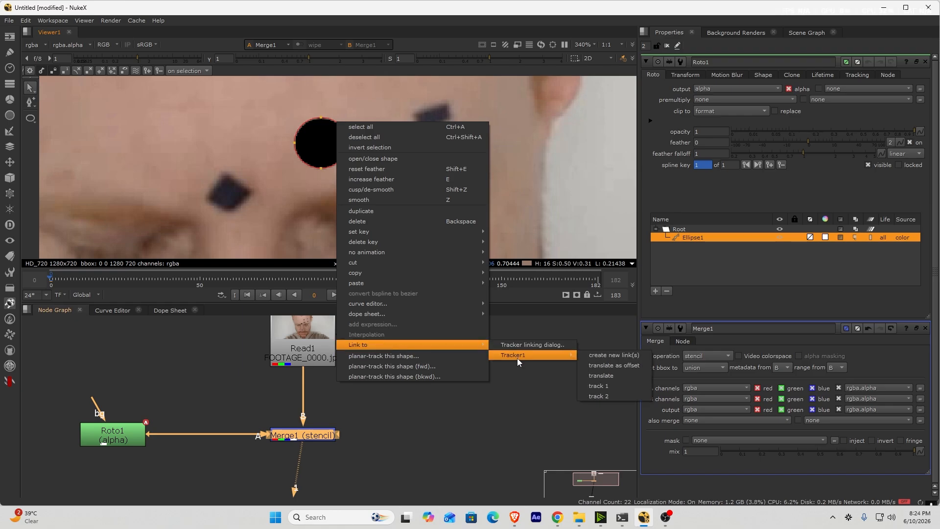
{"action": "left_click", "coordinate": [610, 387]}
Step: Move the displaced ellipse back over the track 1 marker with the Select All tool
{"action": "scroll", "coordinate": [329, 174], "scroll_direction": "down", "scroll_amount": 10}
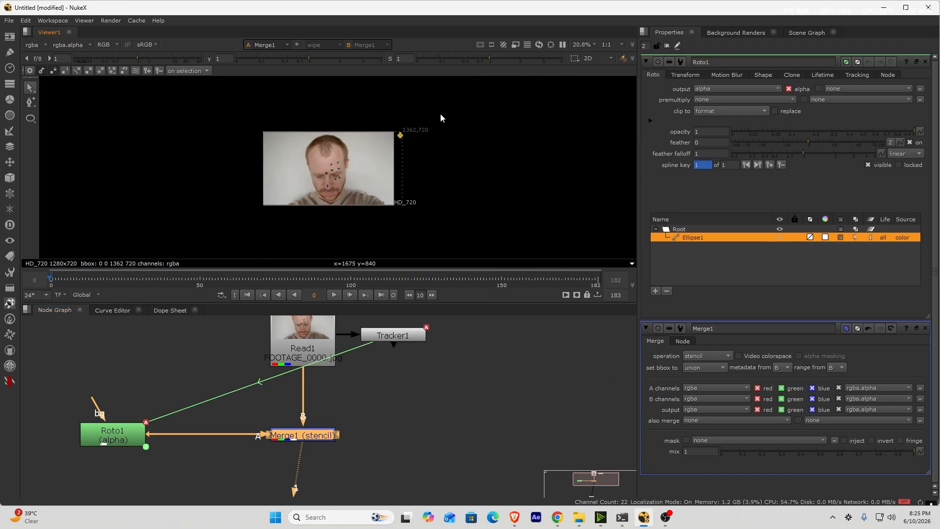
{"action": "scroll", "coordinate": [441, 125], "scroll_direction": "up", "scroll_amount": 7}
{"action": "left_click_drag", "start_coordinate": [440, 138], "coordinate": [4, 212]}
{"action": "middle_click_drag", "start_coordinate": [147, 206], "coordinate": [454, 74]}
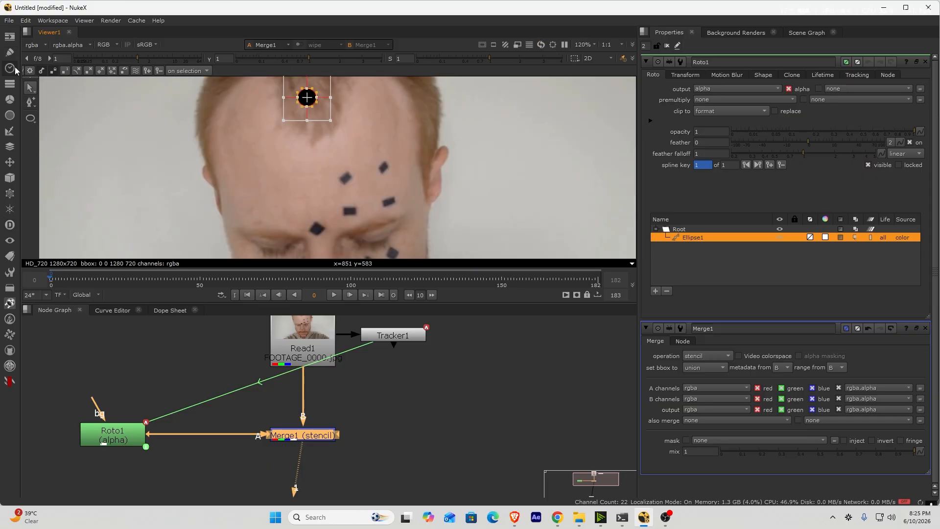
{"action": "left_click", "coordinate": [34, 92]}
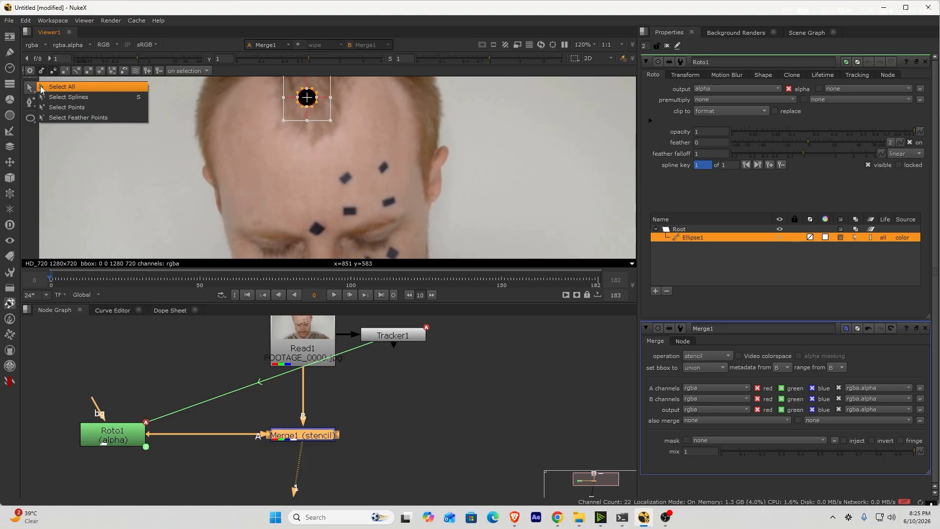
{"action": "left_click", "coordinate": [62, 87]}
{"action": "mouse_move", "coordinate": [312, 101]}
{"action": "left_mouse_down"}
{"action": "mouse_move", "coordinate": [328, 232]}
{"action": "mouse_move", "coordinate": [380, 180]}
{"action": "left_mouse_up"}
{"action": "scroll", "coordinate": [329, 231], "scroll_direction": "up", "scroll_amount": 3}
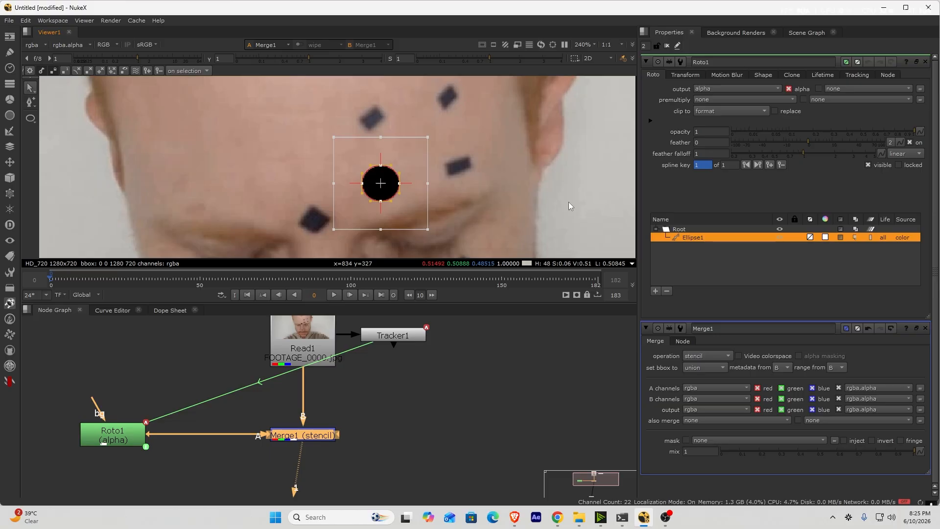
{"action": "middle_click_drag", "start_coordinate": [510, 221], "coordinate": [510, 176]}
Step: Unplug and replug the Roto on the Merge's A input to check the ellipse, and play the footage before returning to frame 0
{"action": "left_click_drag", "start_coordinate": [264, 435], "coordinate": [211, 455]}
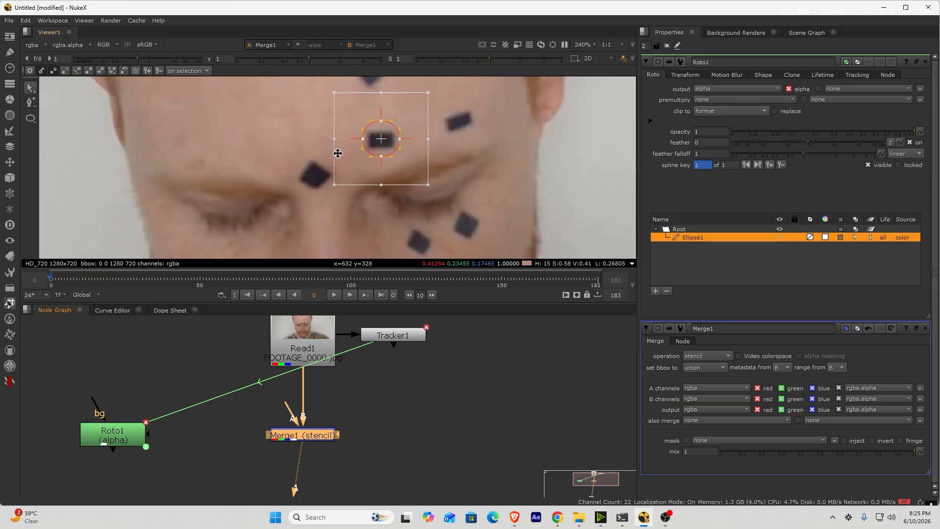
{"action": "left_click_drag", "start_coordinate": [283, 408], "coordinate": [104, 440]}
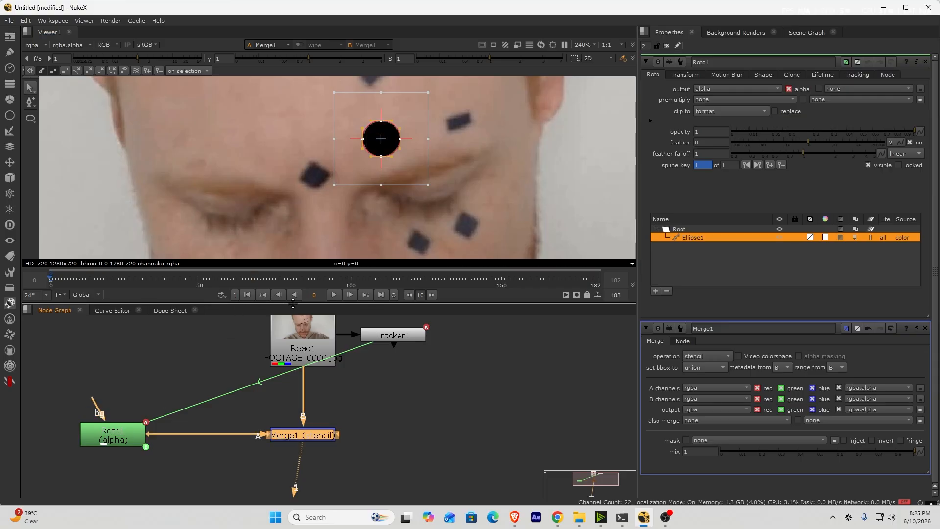
{"action": "left_click", "coordinate": [333, 295]}
{"action": "key", "text": "minus"}
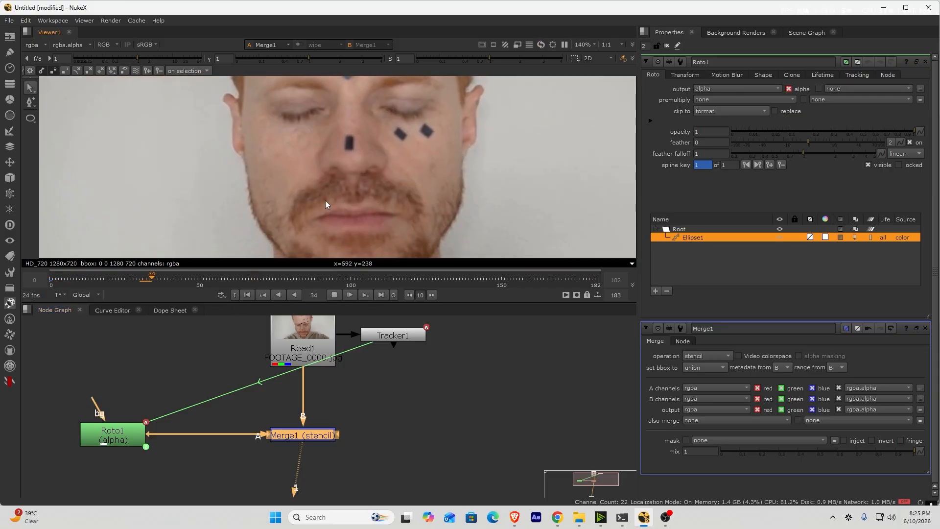
{"action": "left_click", "coordinate": [334, 295]}
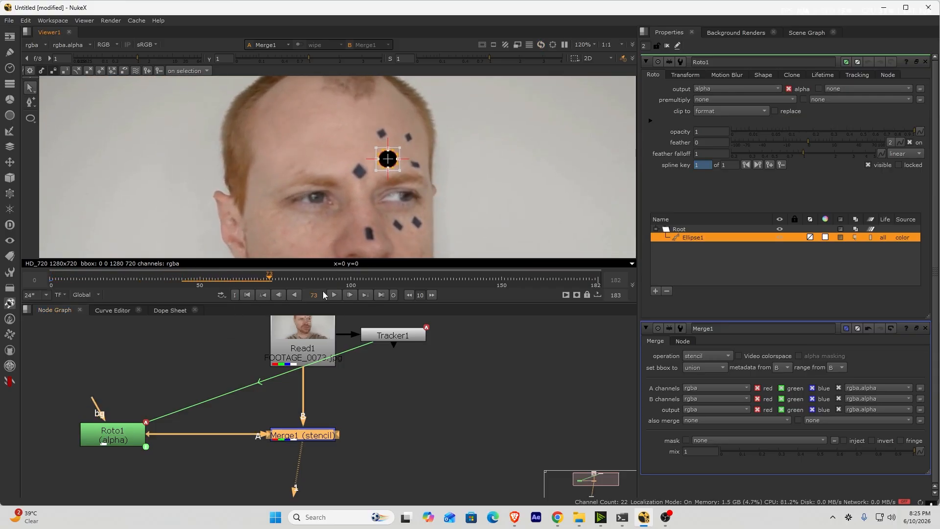
{"action": "left_click", "coordinate": [248, 295]}
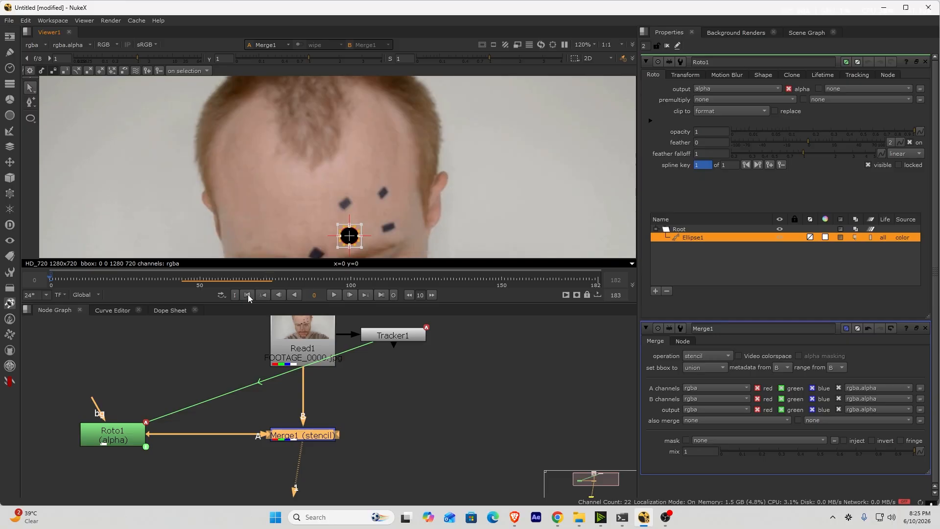
Step: Draw a second ellipse in the Roto node around the diamond marker between the eyebrows at frame 0
{"action": "left_click", "coordinate": [31, 121]}
{"action": "middle_click_drag", "start_coordinate": [311, 237], "coordinate": [298, 113]}
{"action": "scroll", "coordinate": [294, 127], "scroll_direction": "up", "scroll_amount": 4}
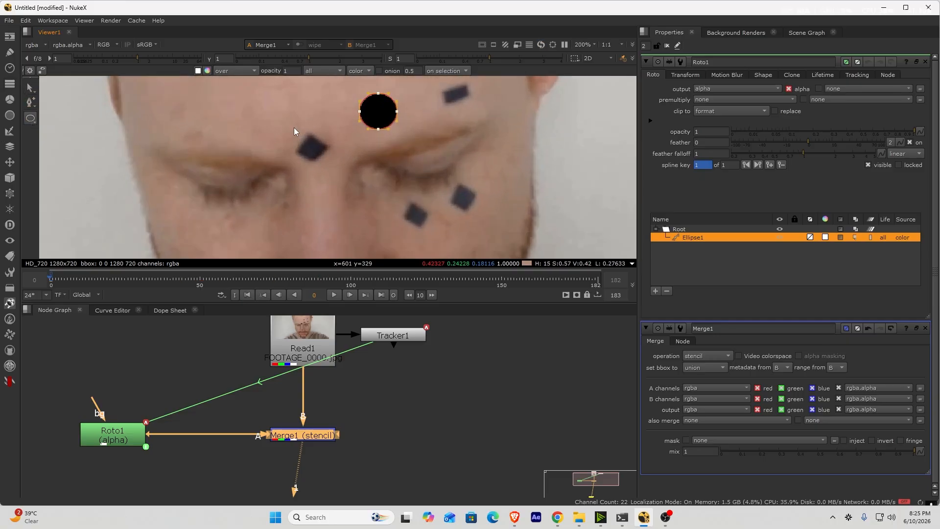
{"action": "left_click_drag", "start_coordinate": [287, 134], "coordinate": [337, 166]}
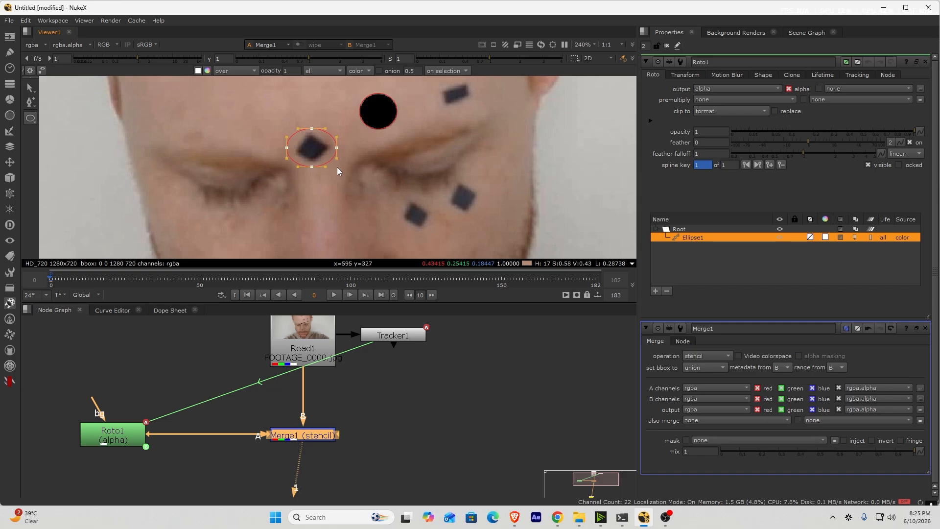
Step: Disconnect the Roto from the Merge's A input and open the Tracker1 and Roto1 properties to show the tracks
{"action": "key", "text": "q"}
{"action": "left_click_drag", "start_coordinate": [256, 440], "coordinate": [252, 410]}
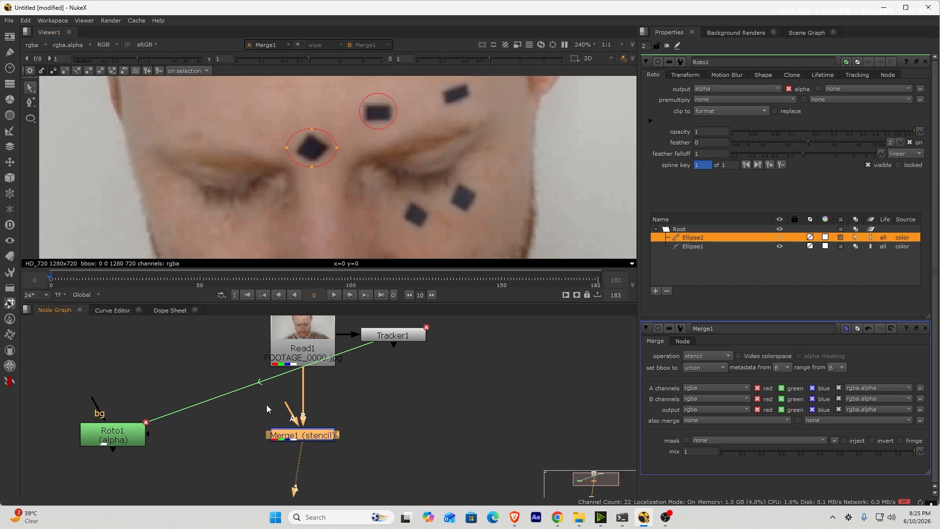
{"action": "left_click", "coordinate": [387, 343]}
{"action": "left_click", "coordinate": [393, 338]}
{"action": "double_click", "coordinate": [393, 338]}
{"action": "double_click", "coordinate": [115, 434]}
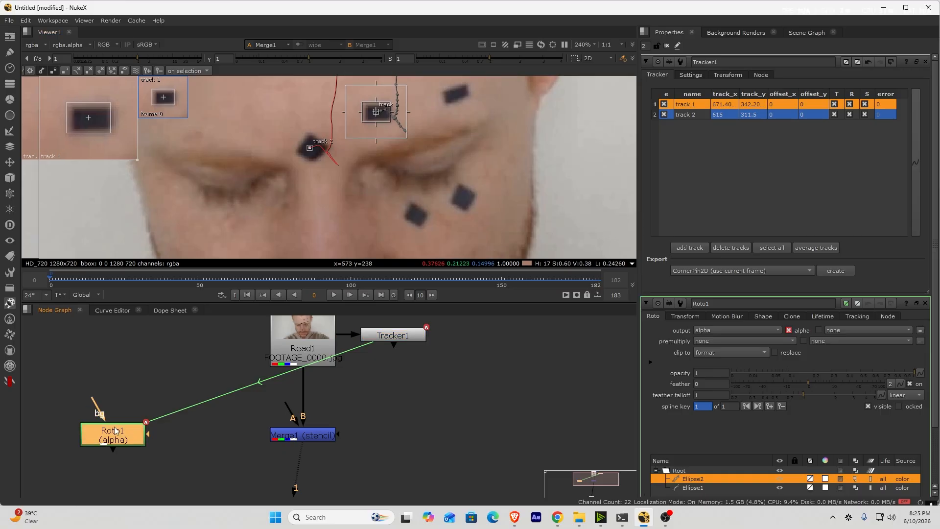
Step: Shrink the second ellipse slightly and centre it over the diamond marker of track 2
{"action": "left_click_drag", "start_coordinate": [274, 85], "coordinate": [348, 214]}
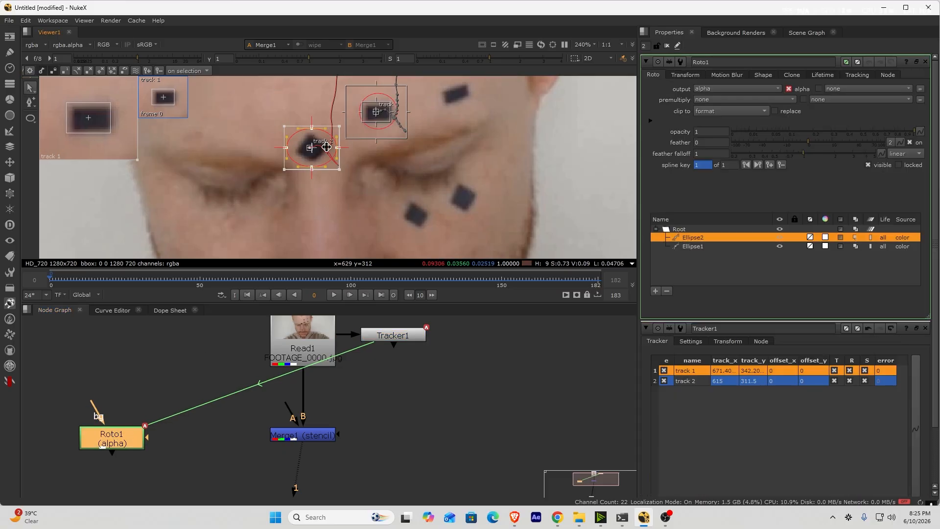
{"action": "scroll", "coordinate": [299, 149], "scroll_direction": "up", "scroll_amount": 3}
{"action": "left_click_drag", "start_coordinate": [294, 152], "coordinate": [296, 153]}
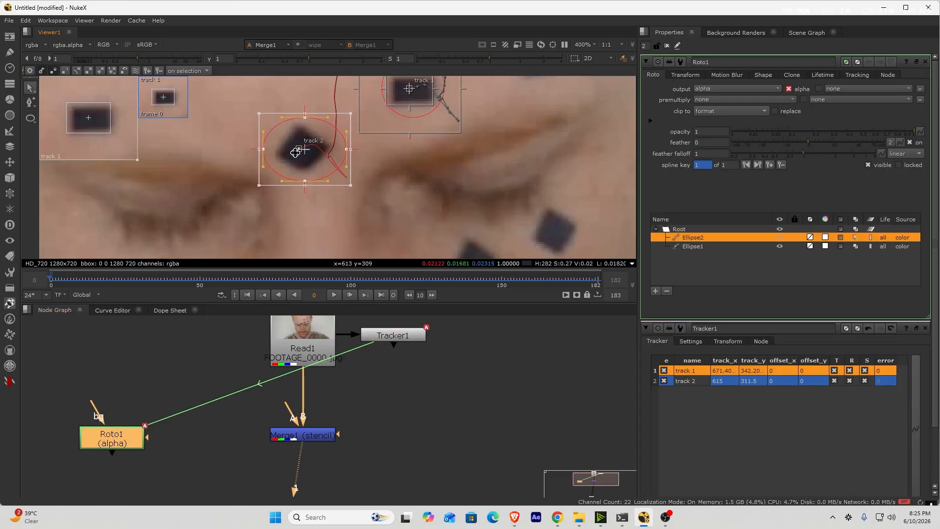
{"action": "left_click_drag", "start_coordinate": [354, 191], "coordinate": [342, 180]}
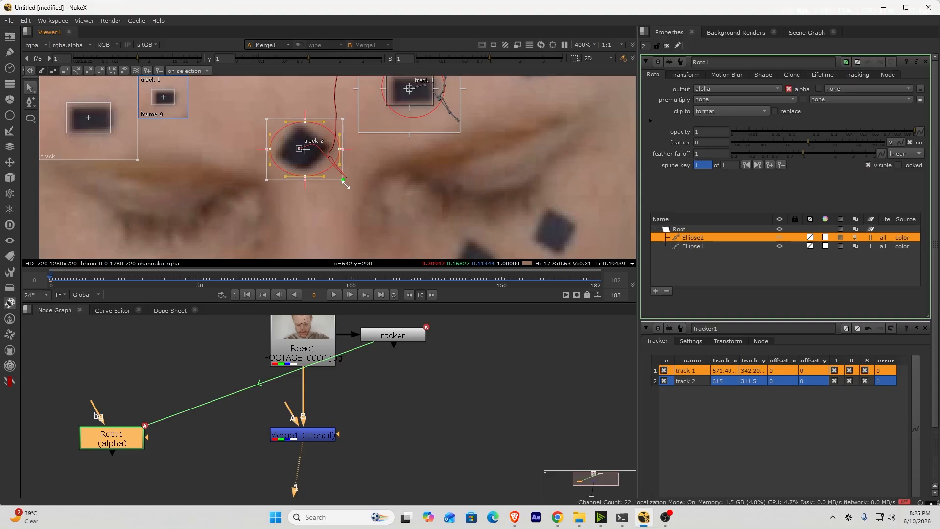
{"action": "left_click_drag", "start_coordinate": [300, 149], "coordinate": [298, 150]}
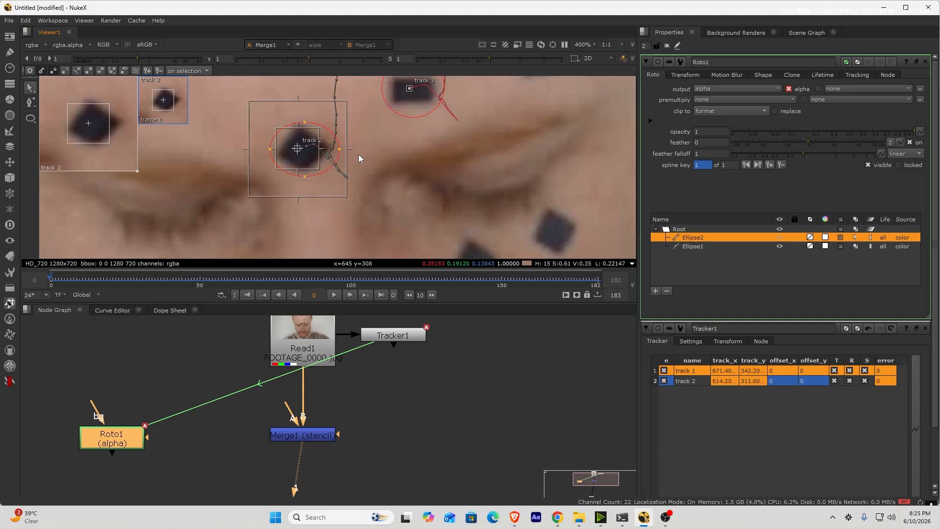
{"action": "double_click", "coordinate": [287, 437]}
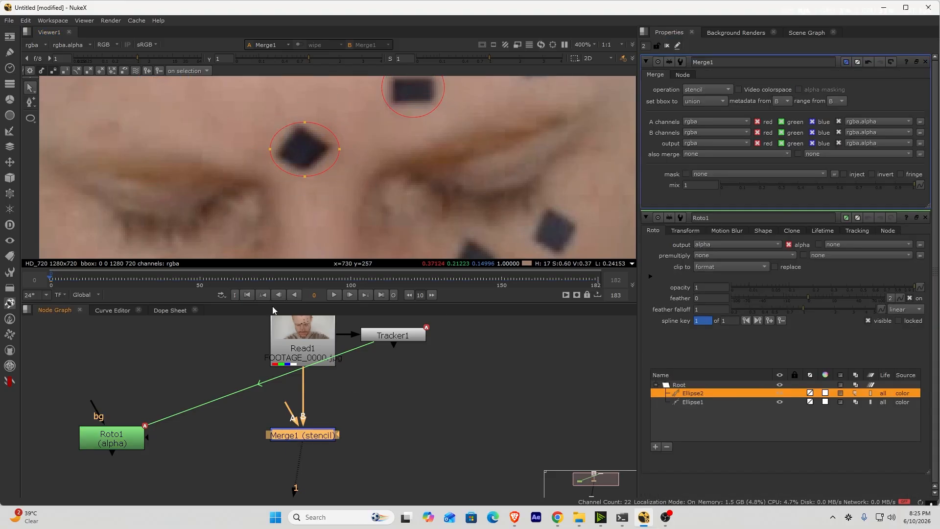
{"action": "left_click_drag", "start_coordinate": [307, 148], "coordinate": [302, 147]}
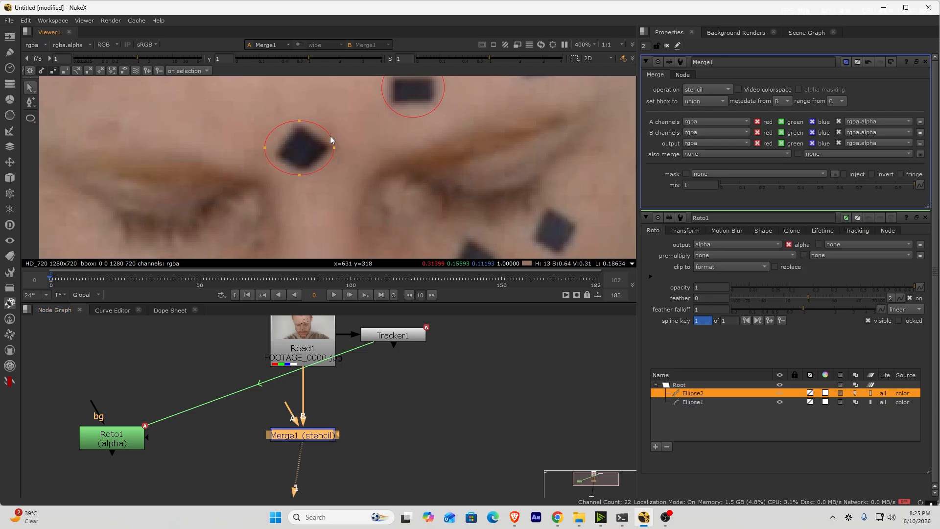
Step: Link the second ellipse's points to track 2 of Tracker1
{"action": "left_click_drag", "start_coordinate": [249, 95], "coordinate": [356, 213]}
{"action": "left_click", "coordinate": [365, 147]}
{"action": "right_click", "coordinate": [324, 128]}
{"action": "mouse_move", "coordinate": [360, 351]}
{"action": "mouse_move", "coordinate": [545, 361]}
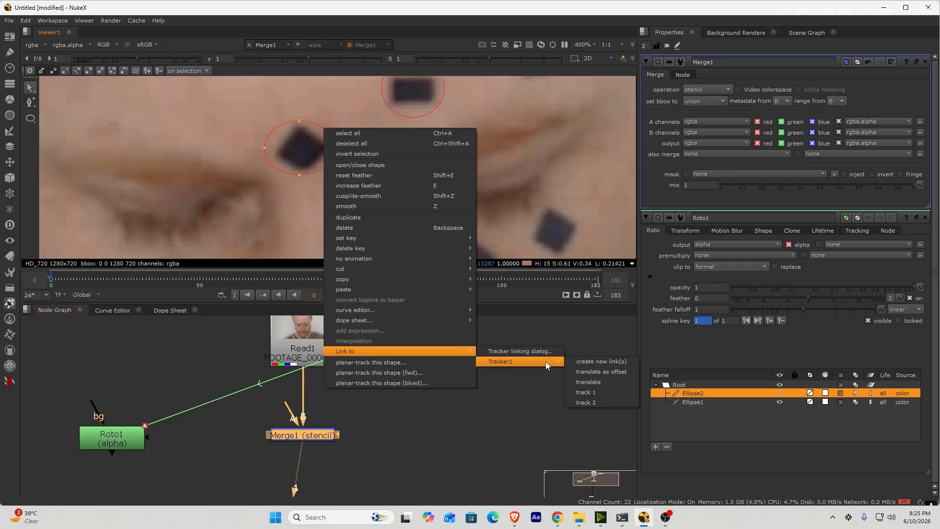
{"action": "left_click", "coordinate": [586, 402]}
Step: Move the displaced second ellipse back over the track 2 marker and reconnect the Merge's A input to Roto1
{"action": "scroll", "coordinate": [243, 111], "scroll_direction": "down", "scroll_amount": 3}
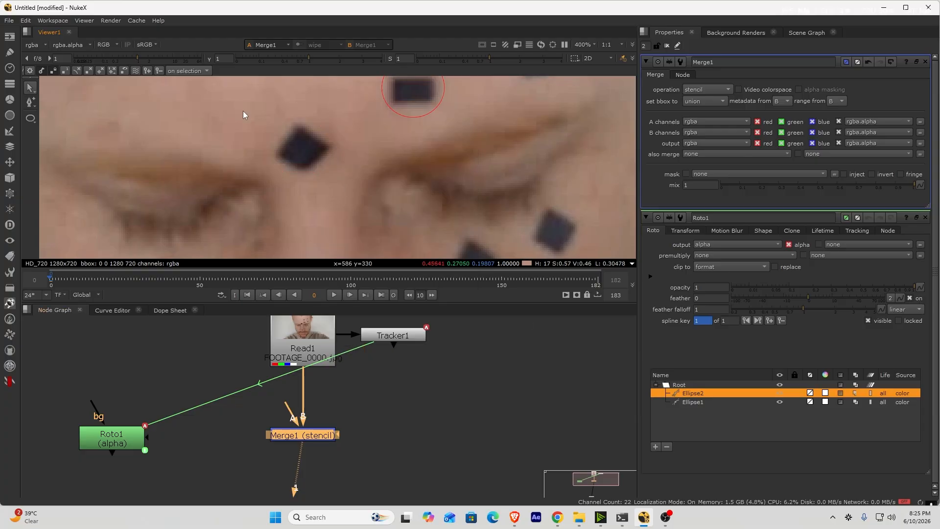
{"action": "scroll", "coordinate": [293, 161], "scroll_direction": "down", "scroll_amount": 7}
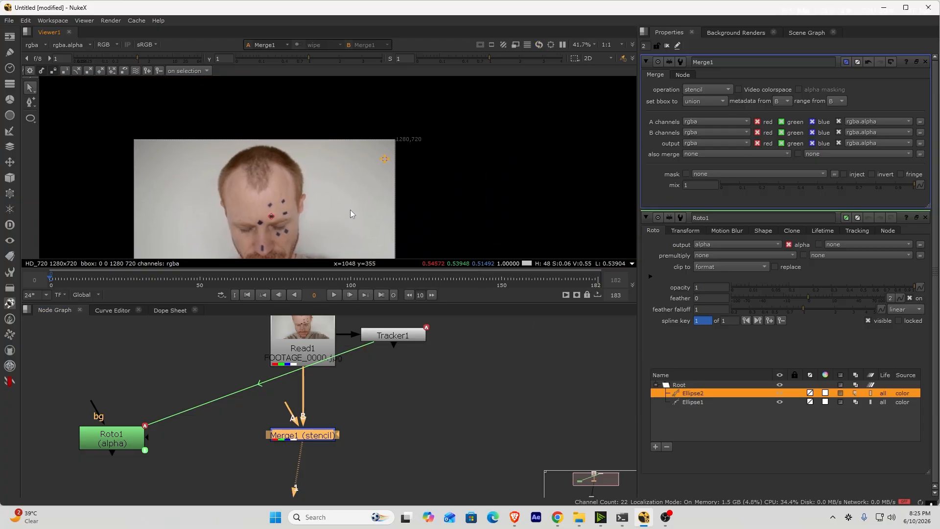
{"action": "scroll", "coordinate": [387, 157], "scroll_direction": "up", "scroll_amount": 6}
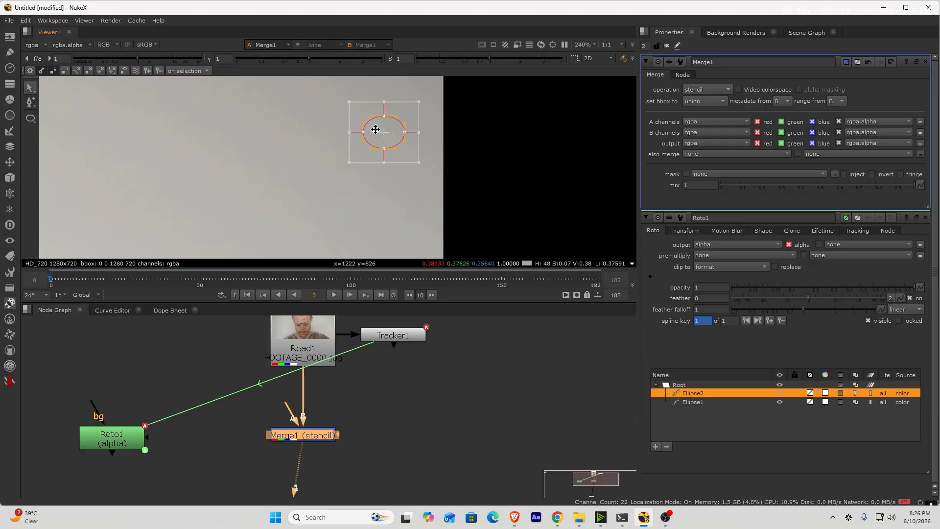
{"action": "scroll", "coordinate": [416, 93], "scroll_direction": "down", "scroll_amount": 4}
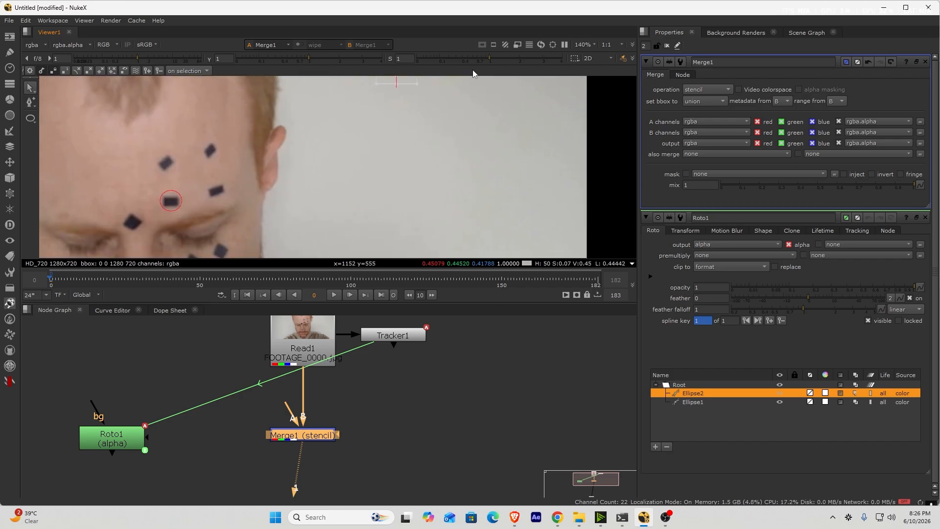
{"action": "middle_click_drag", "start_coordinate": [416, 93], "coordinate": [422, 119]}
{"action": "mouse_move", "coordinate": [413, 105]}
{"action": "left_mouse_down"}
{"action": "mouse_move", "coordinate": [308, 155]}
{"action": "mouse_move", "coordinate": [261, 195]}
{"action": "left_mouse_up"}
{"action": "scroll", "coordinate": [294, 168], "scroll_direction": "up", "scroll_amount": 5}
{"action": "scroll", "coordinate": [262, 196], "scroll_direction": "down", "scroll_amount": 3}
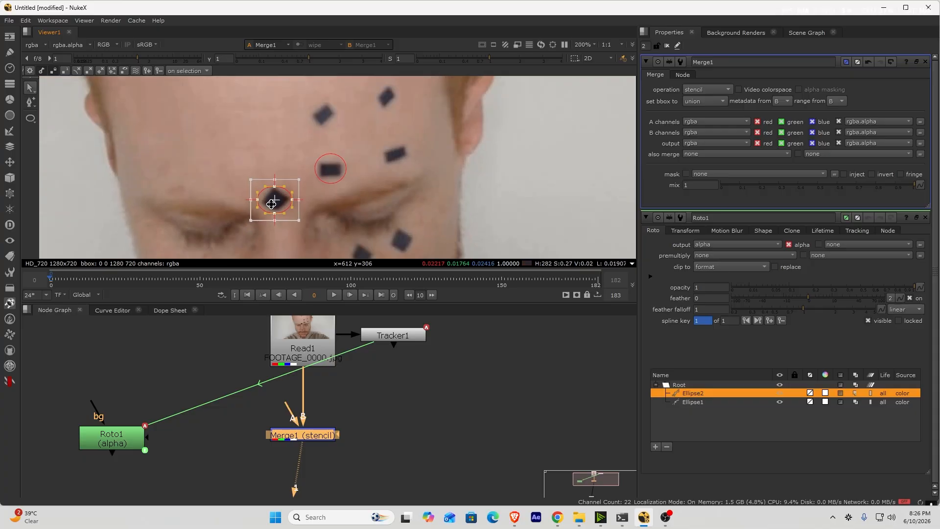
{"action": "scroll", "coordinate": [273, 197], "scroll_direction": "up", "scroll_amount": 5}
{"action": "scroll", "coordinate": [274, 193], "scroll_direction": "down", "scroll_amount": 7}
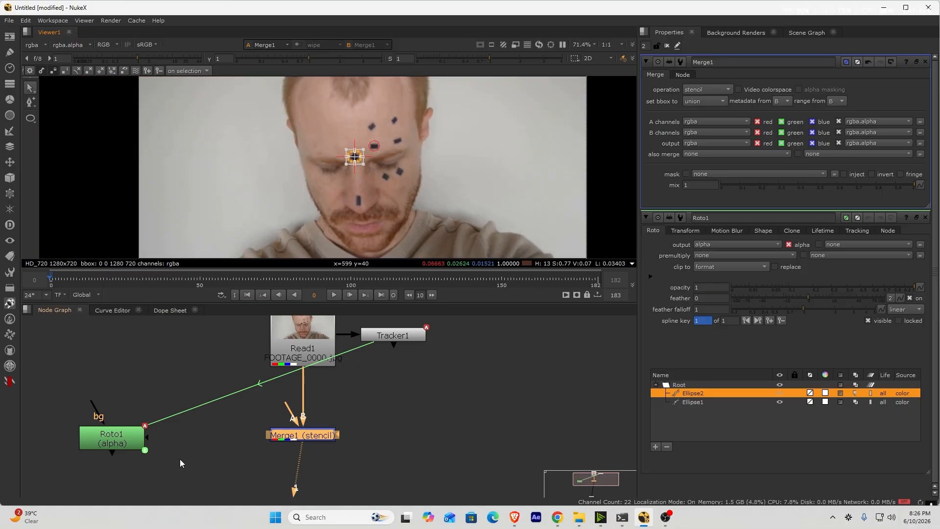
{"action": "left_click_drag", "start_coordinate": [296, 405], "coordinate": [107, 439]}
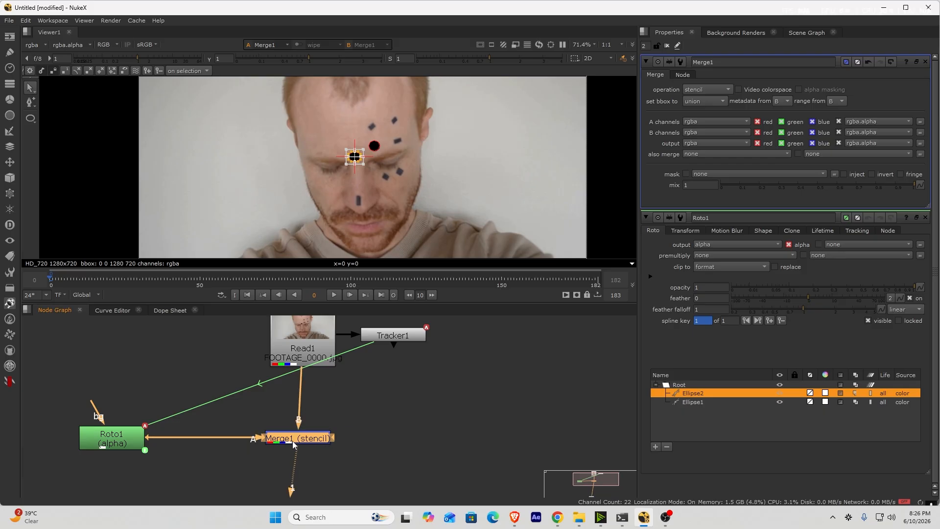
Step: Add a Blur node beside the stencil Merge and connect its input to Merge1
{"action": "middle_click_drag", "start_coordinate": [347, 378], "coordinate": [373, 355]}
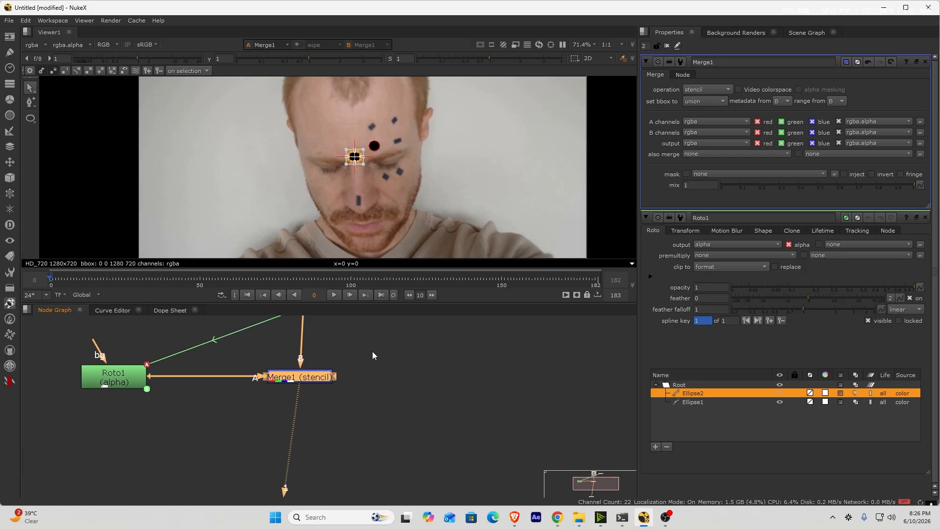
{"action": "left_click", "coordinate": [405, 393]}
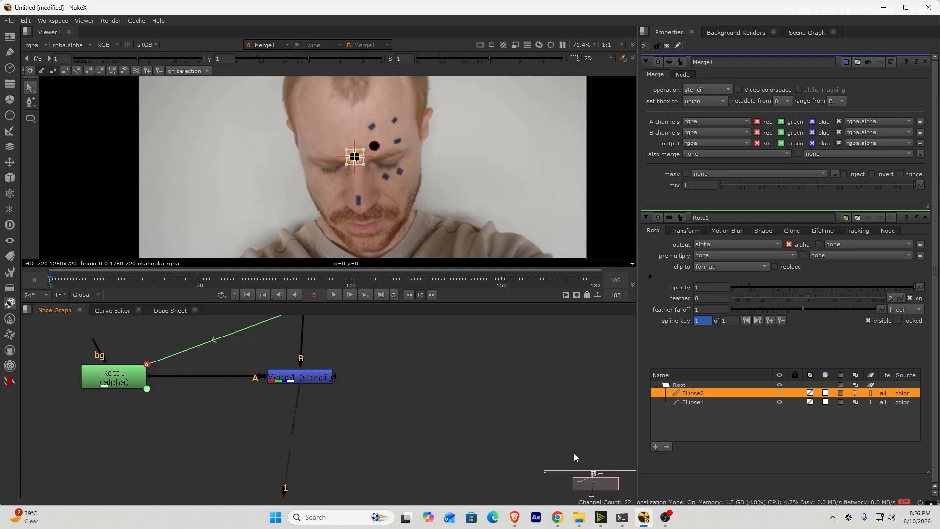
{"action": "key", "text": "Tab"}
{"action": "type", "text": "blur"}
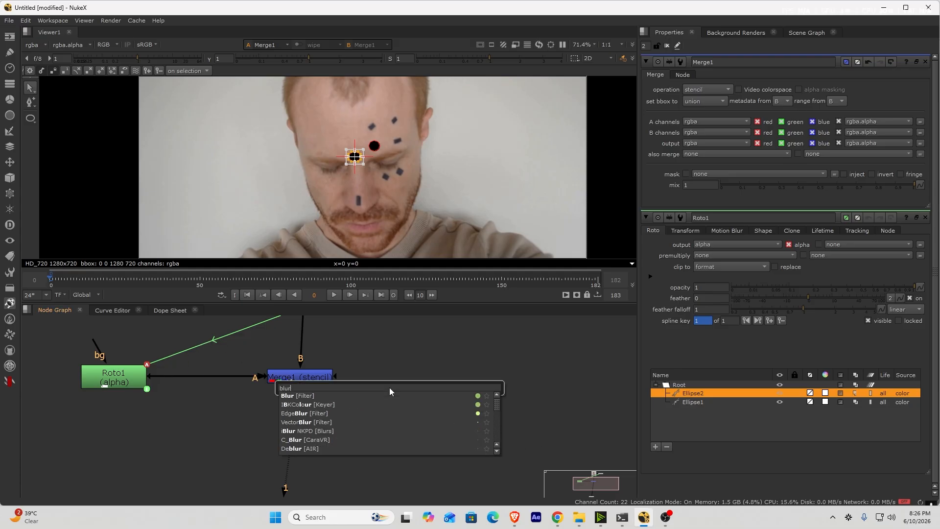
{"action": "left_click", "coordinate": [302, 399]}
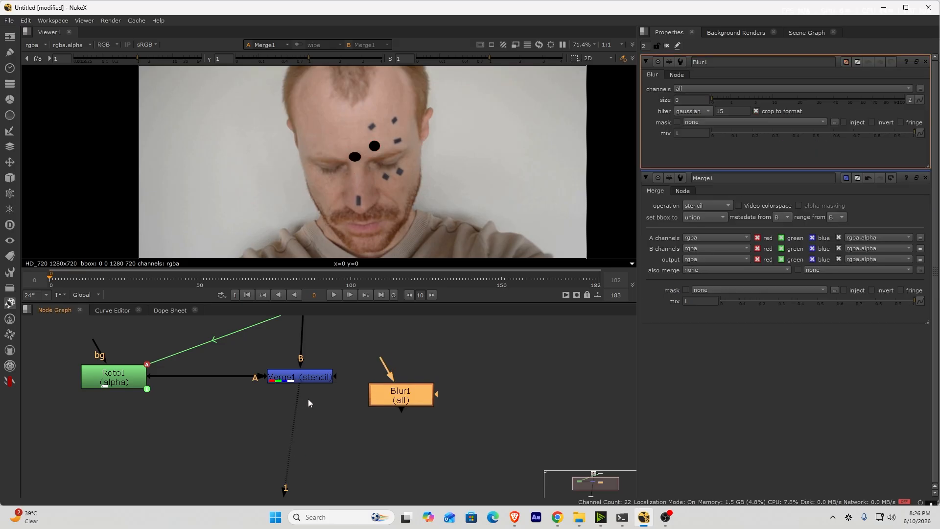
{"action": "left_click_drag", "start_coordinate": [383, 399], "coordinate": [300, 377]}
{"action": "left_click_drag", "start_coordinate": [400, 378], "coordinate": [414, 372]}
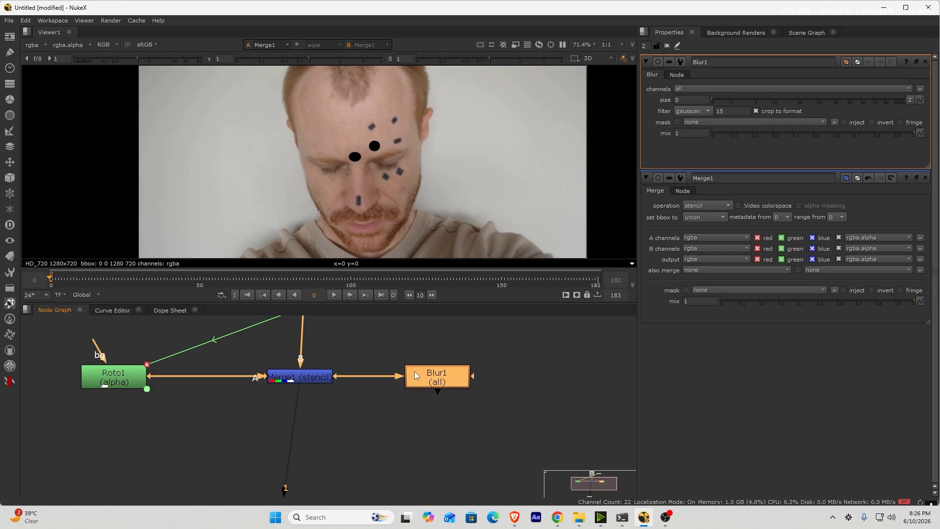
Step: Add an Unpremult node and connect it below Blur1
{"action": "middle_click_drag", "start_coordinate": [414, 372], "coordinate": [367, 351]}
{"action": "middle_click_drag", "start_coordinate": [369, 386], "coordinate": [362, 415]}
{"action": "key", "text": "Tab"}
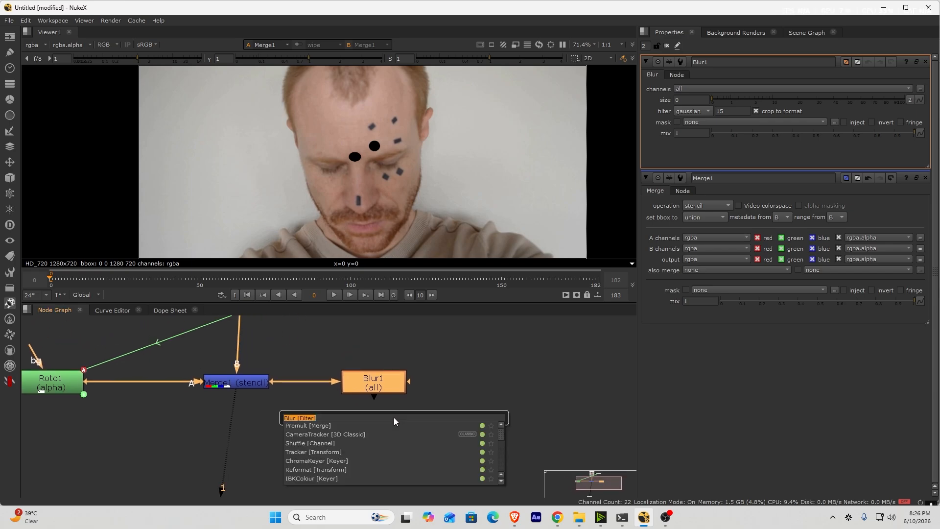
{"action": "type", "text": "unprer"}
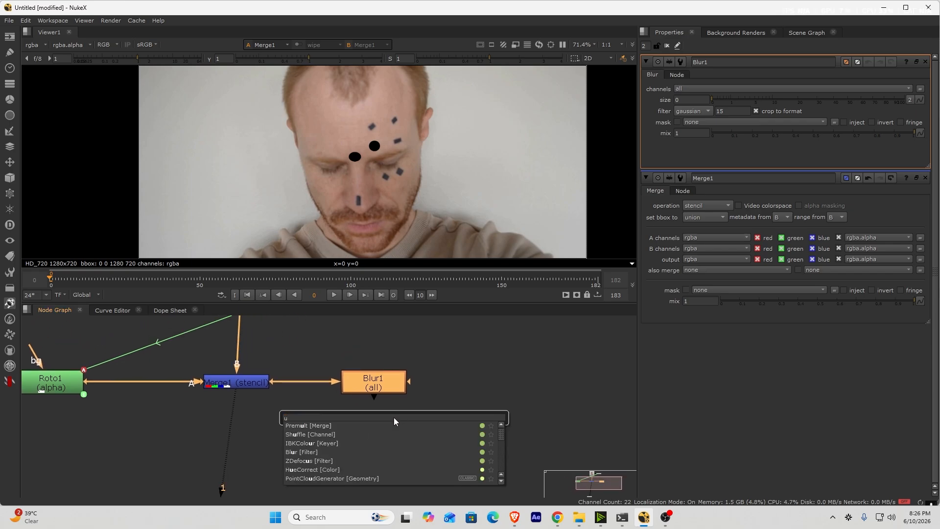
{"action": "left_click", "coordinate": [353, 427]}
{"action": "left_click_drag", "start_coordinate": [378, 407], "coordinate": [378, 447]}
Step: View Blur1's output, set its blur size to 16.5 and limit the number of open property panels to 1
{"action": "left_click", "coordinate": [365, 388]}
{"action": "key", "text": "1"}
{"action": "left_click_drag", "start_coordinate": [729, 101], "coordinate": [790, 98]}
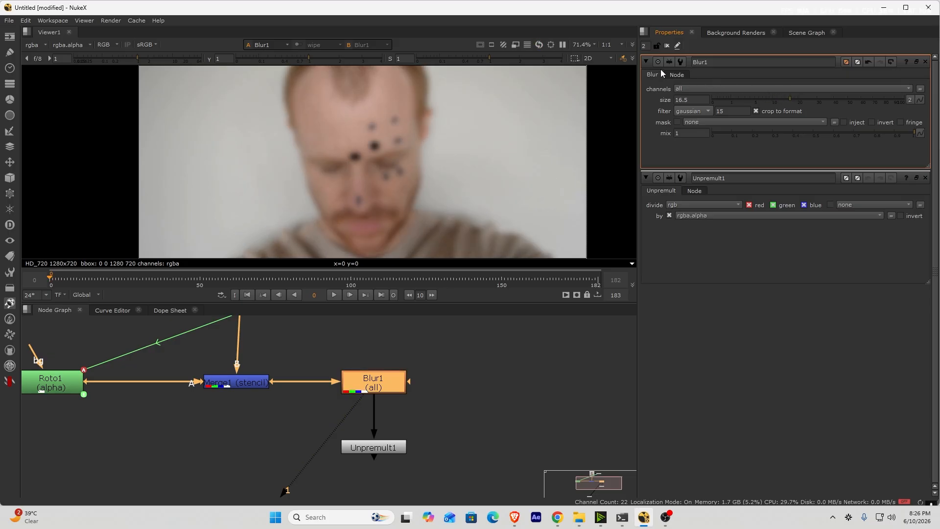
{"action": "type", "text": "1"}
{"action": "key", "text": "Return"}
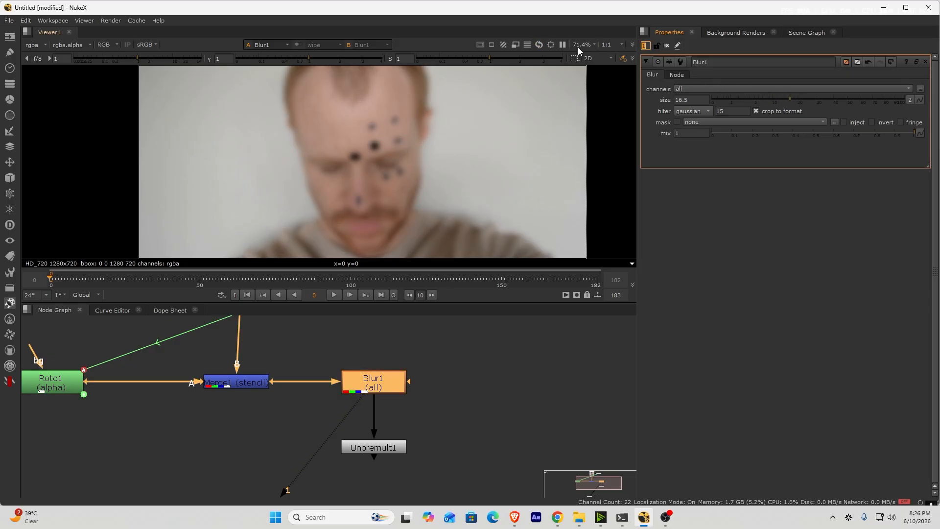
Step: Connect the viewer to Unpremult1 and examine how the two stencilled markers are filled in
{"action": "scroll", "coordinate": [346, 449], "scroll_direction": "down", "scroll_amount": 2}
{"action": "middle_click_drag", "start_coordinate": [346, 448], "coordinate": [373, 374]}
{"action": "left_click", "coordinate": [383, 369]}
{"action": "key", "text": "1"}
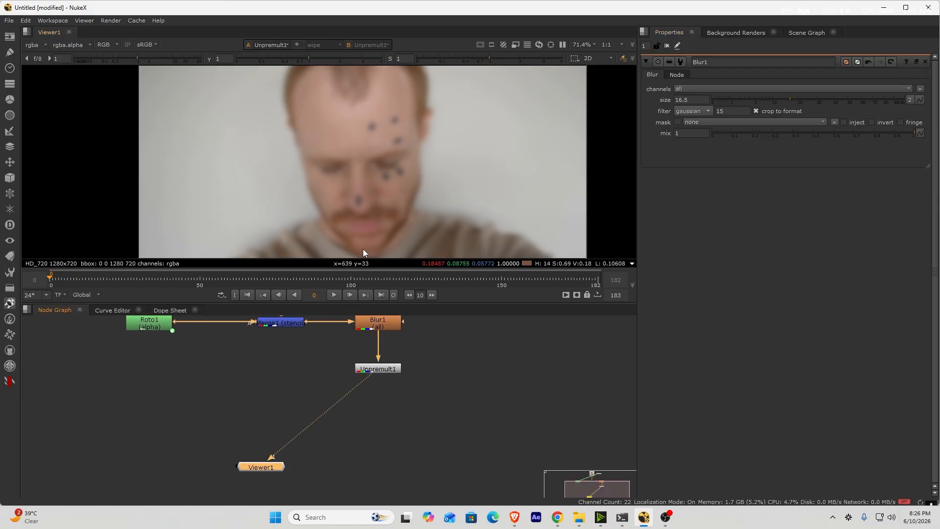
{"action": "scroll", "coordinate": [372, 169], "scroll_direction": "down", "scroll_amount": 4}
{"action": "scroll", "coordinate": [364, 169], "scroll_direction": "up", "scroll_amount": 4}
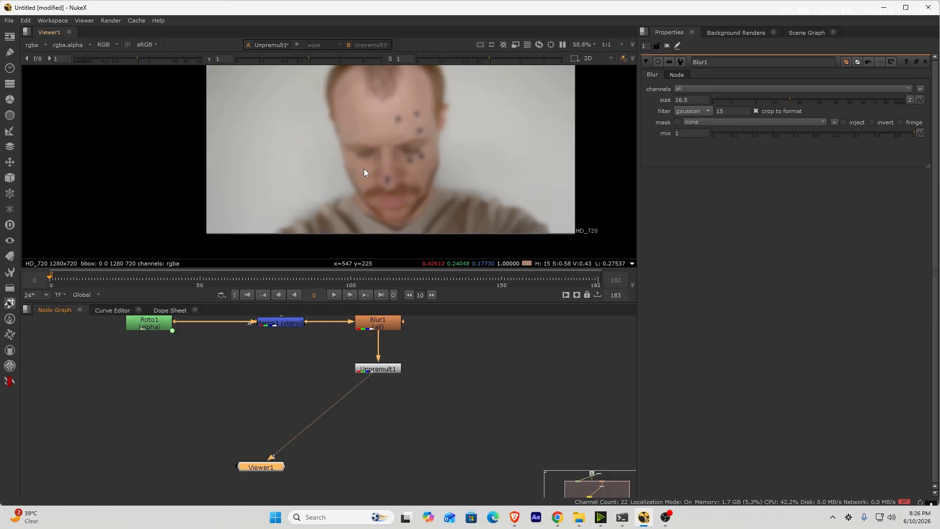
{"action": "scroll", "coordinate": [357, 196], "scroll_direction": "down", "scroll_amount": 1}
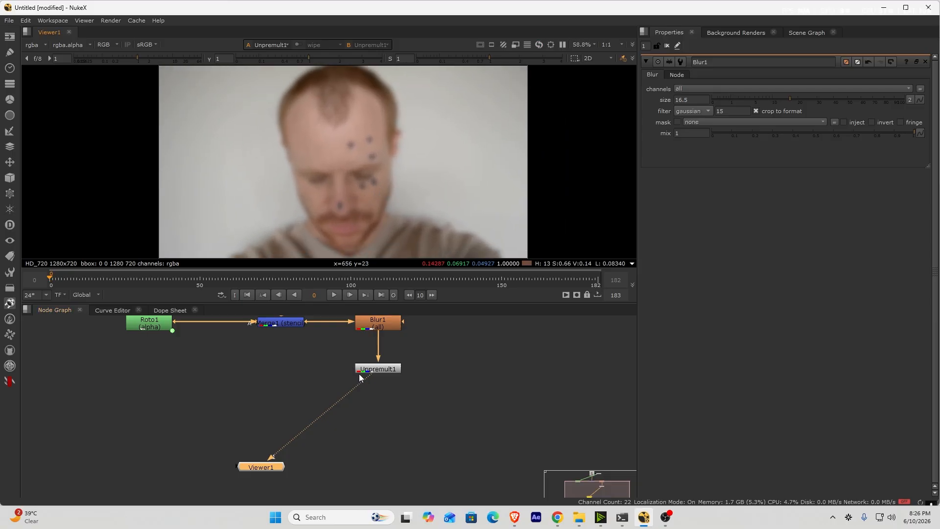
Step: Line up the viewer node below Unpremult1, insert a second Blur node between them and set its size to 3.4
{"action": "left_click_drag", "start_coordinate": [267, 469], "coordinate": [394, 469]}
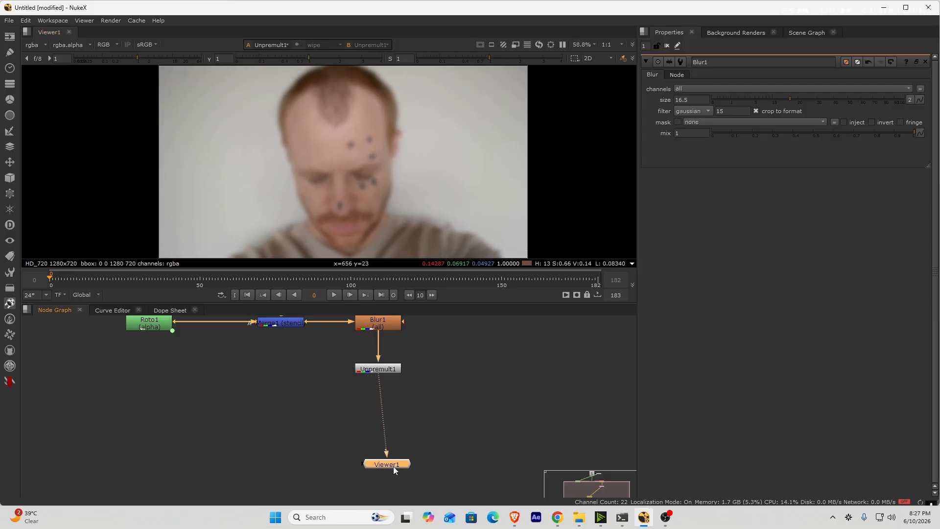
{"action": "left_click", "coordinate": [313, 413]}
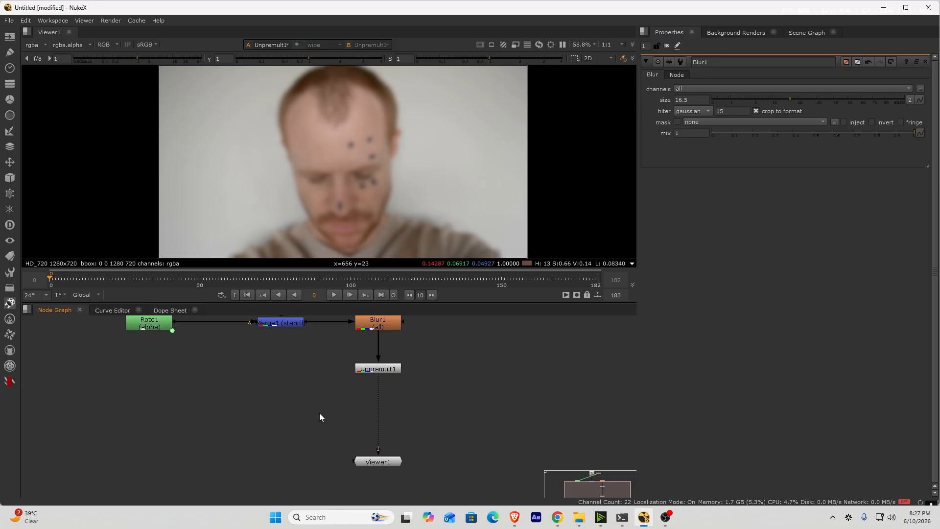
{"action": "key", "text": "Tab"}
{"action": "type", "text": "blur"}
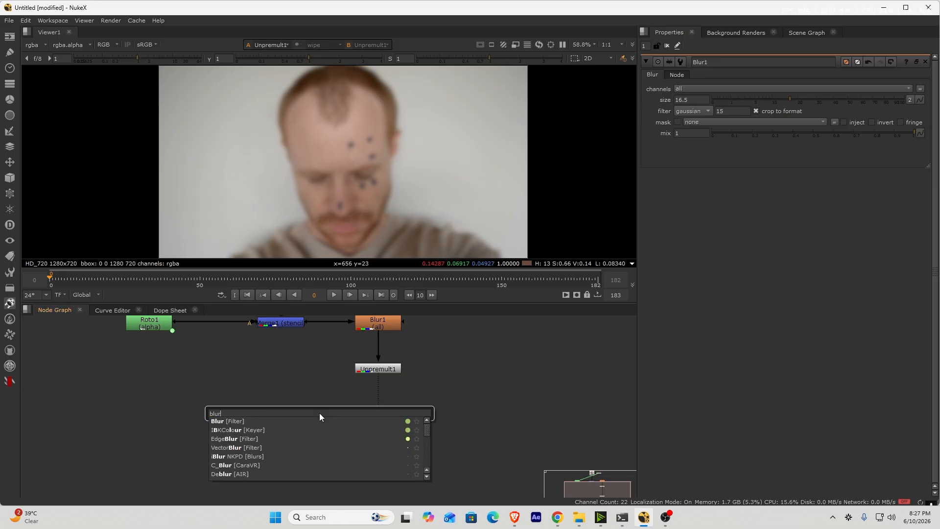
{"action": "key", "text": "Return"}
{"action": "left_click_drag", "start_coordinate": [321, 416], "coordinate": [384, 417]}
{"action": "left_click_drag", "start_coordinate": [721, 99], "coordinate": [748, 104]}
{"action": "middle_click_drag", "start_coordinate": [389, 443], "coordinate": [394, 388]}
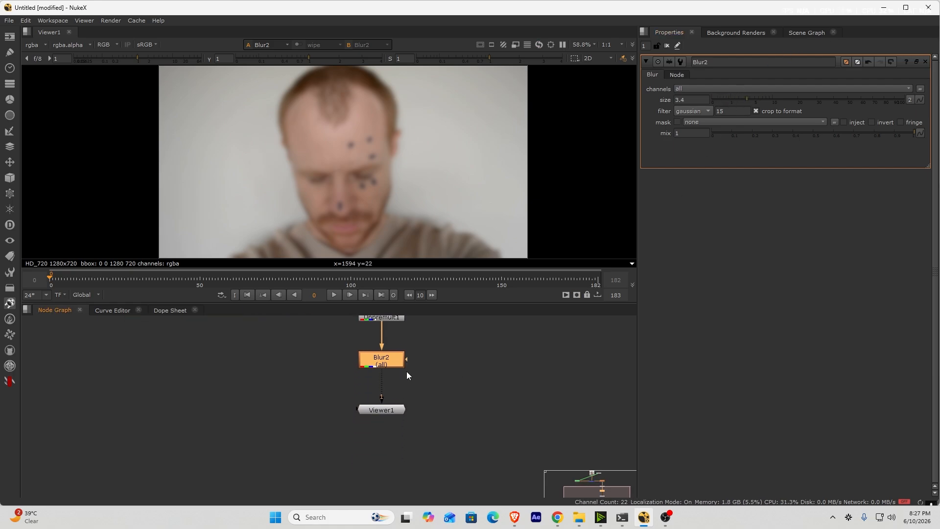
{"action": "left_click_drag", "start_coordinate": [382, 406], "coordinate": [382, 458]}
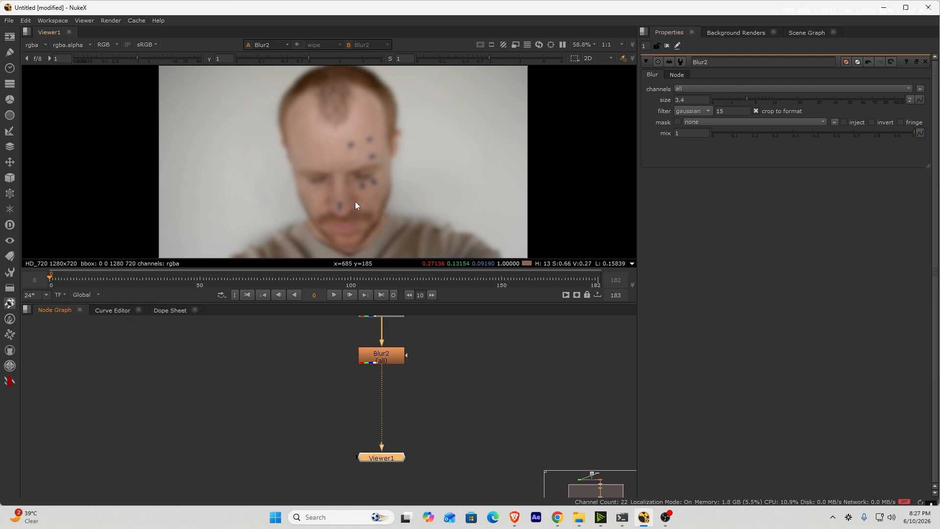
Step: Add an over Merge node, connect its B input to Blur2 and its A input to Merge1, and view its output
{"action": "left_click", "coordinate": [348, 386]}
{"action": "middle_click_drag", "start_coordinate": [315, 388], "coordinate": [323, 430]}
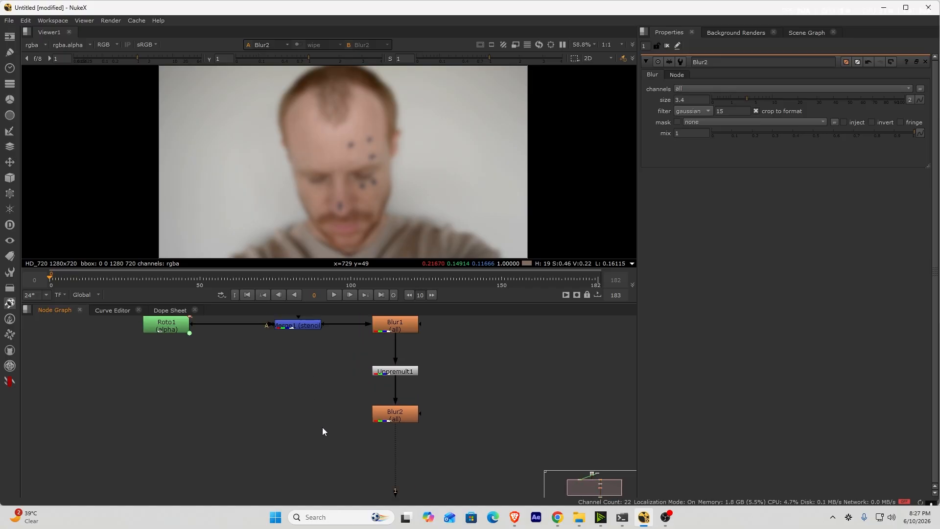
{"action": "key", "text": "m"}
{"action": "left_click_drag", "start_coordinate": [279, 432], "coordinate": [283, 438]}
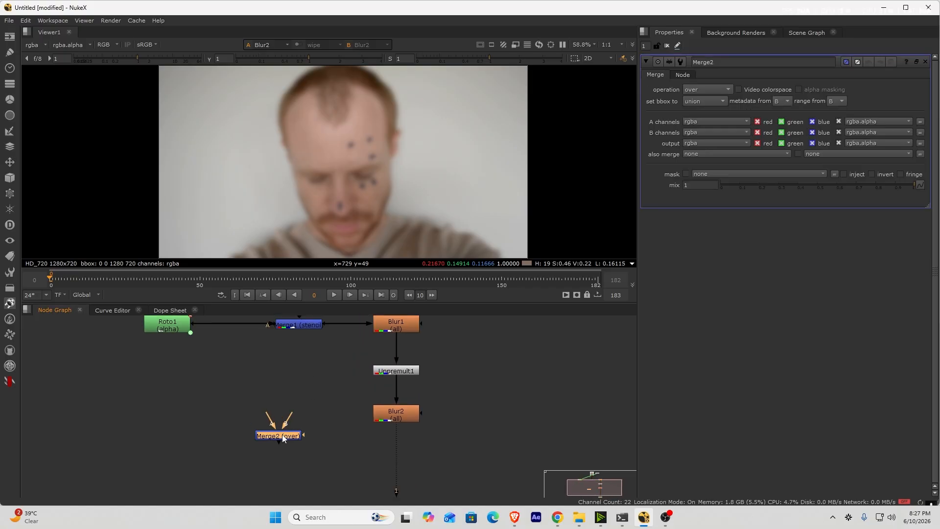
{"action": "left_click_drag", "start_coordinate": [290, 422], "coordinate": [389, 414]}
{"action": "left_click_drag", "start_coordinate": [277, 437], "coordinate": [294, 326]}
{"action": "left_click_drag", "start_coordinate": [266, 422], "coordinate": [286, 416]}
{"action": "key", "text": "1"}
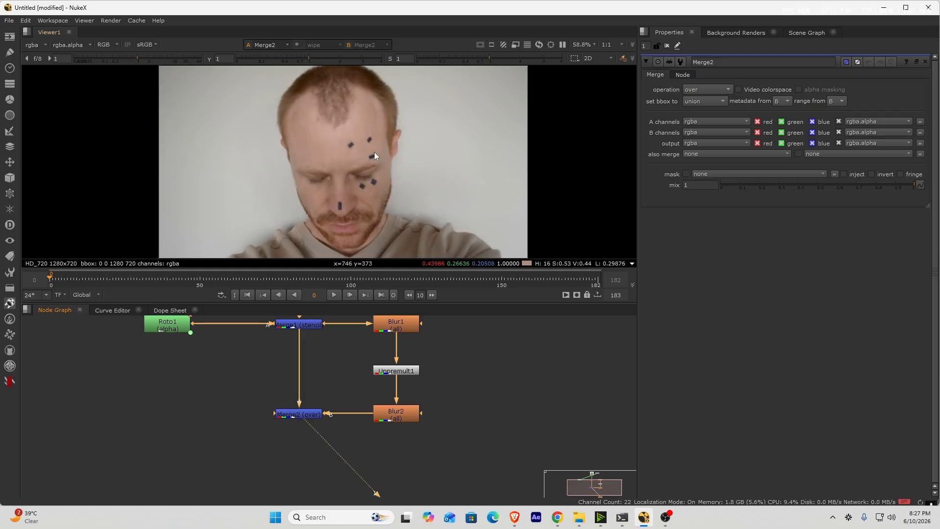
Step: Play back the merged result and examine the filled marker areas on the face
{"action": "left_click", "coordinate": [334, 295]}
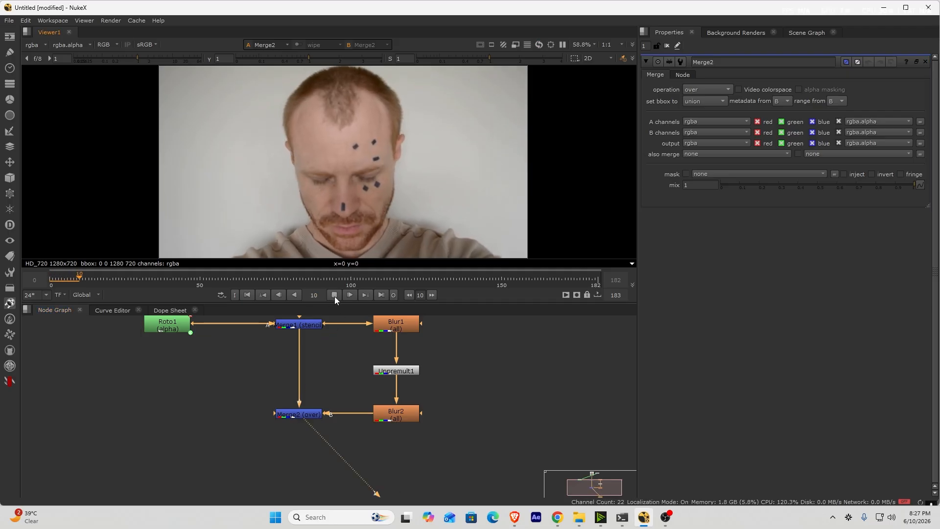
{"action": "left_click", "coordinate": [334, 295]}
{"action": "scroll", "coordinate": [363, 200], "scroll_direction": "up", "scroll_amount": 5}
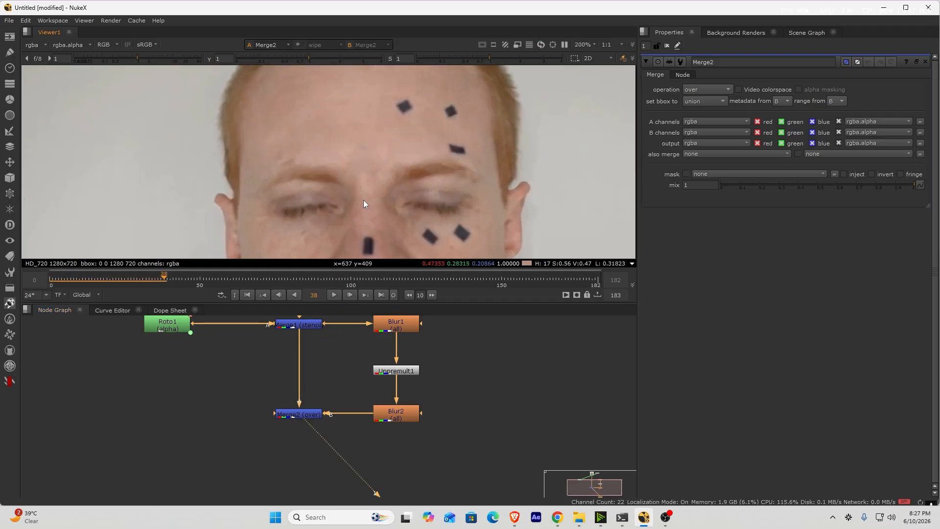
{"action": "scroll", "coordinate": [365, 129], "scroll_direction": "down", "scroll_amount": 4}
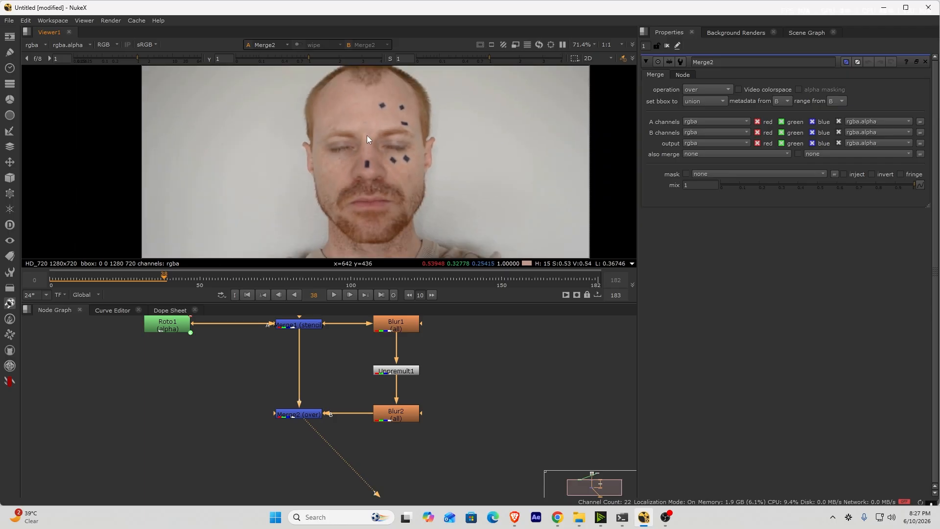
{"action": "scroll", "coordinate": [367, 139], "scroll_direction": "up", "scroll_amount": 1}
Step: Set the feather to 3.5 and the feather falloff to 1.64 on the Root layer of Roto1
{"action": "double_click", "coordinate": [168, 324]}
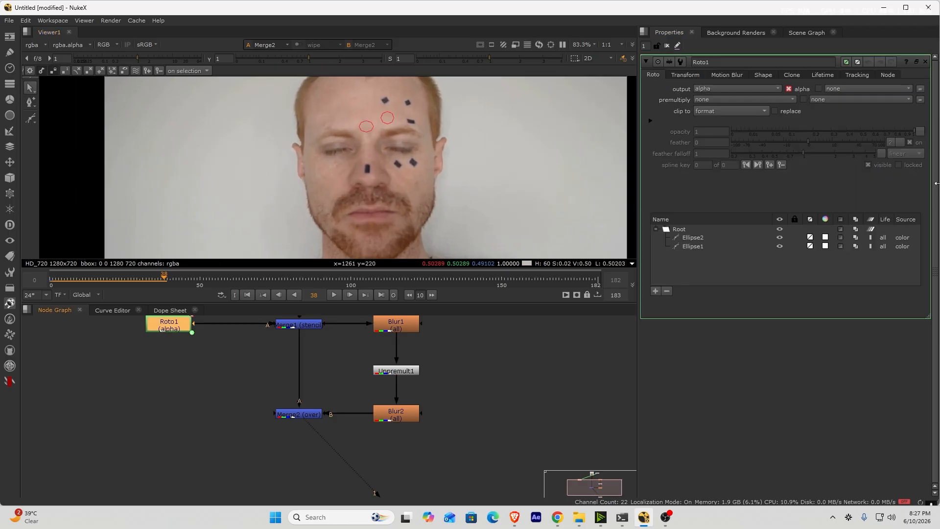
{"action": "left_click", "coordinate": [690, 230]}
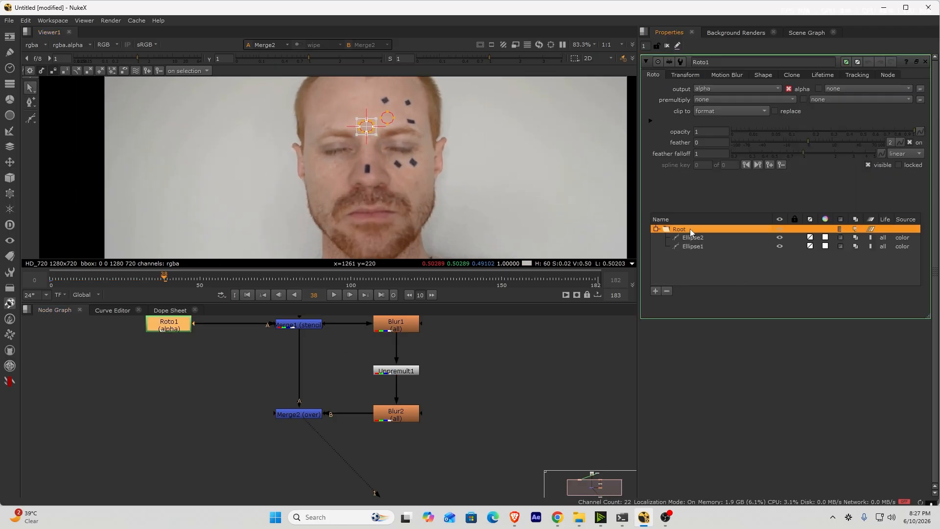
{"action": "left_click_drag", "start_coordinate": [803, 155], "coordinate": [823, 143]}
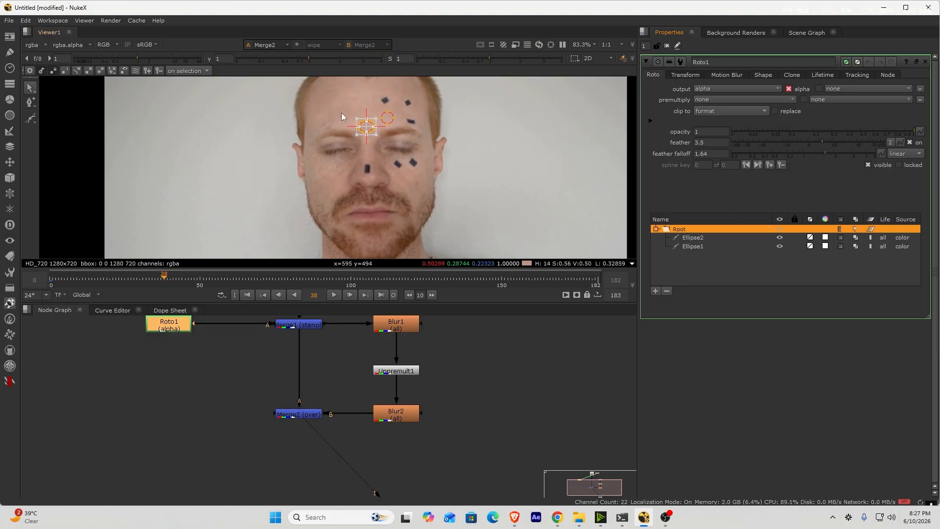
{"action": "scroll", "coordinate": [373, 123], "scroll_direction": "up", "scroll_amount": 6}
{"action": "scroll", "coordinate": [460, 150], "scroll_direction": "down", "scroll_amount": 3}
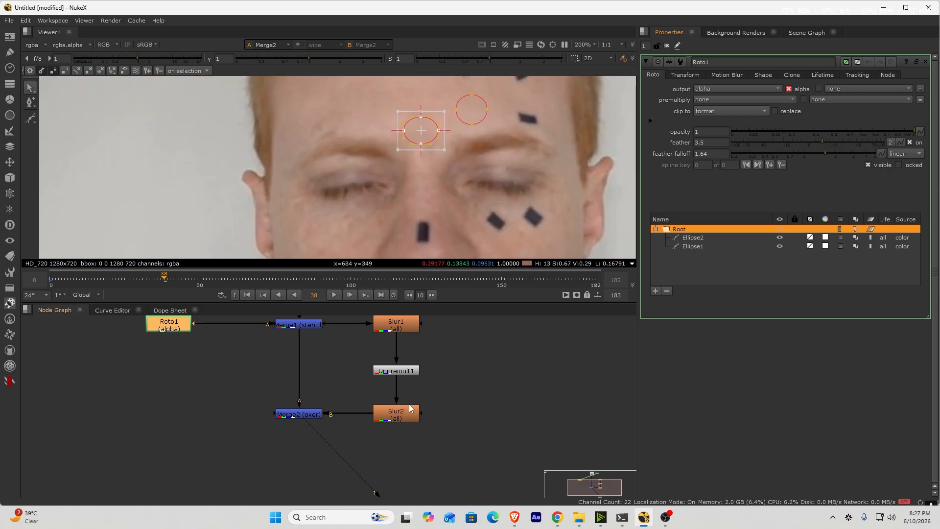
Step: Open Merge2's properties and examine how the feathered patches blend into the forehead skin up close
{"action": "left_click", "coordinate": [308, 415]}
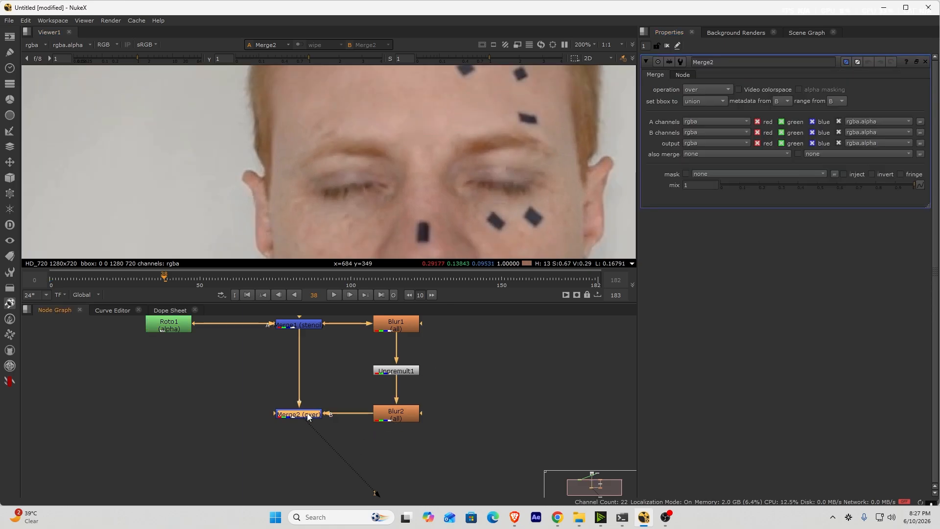
{"action": "scroll", "coordinate": [377, 187], "scroll_direction": "down", "scroll_amount": 4}
{"action": "scroll", "coordinate": [339, 219], "scroll_direction": "up", "scroll_amount": 5}
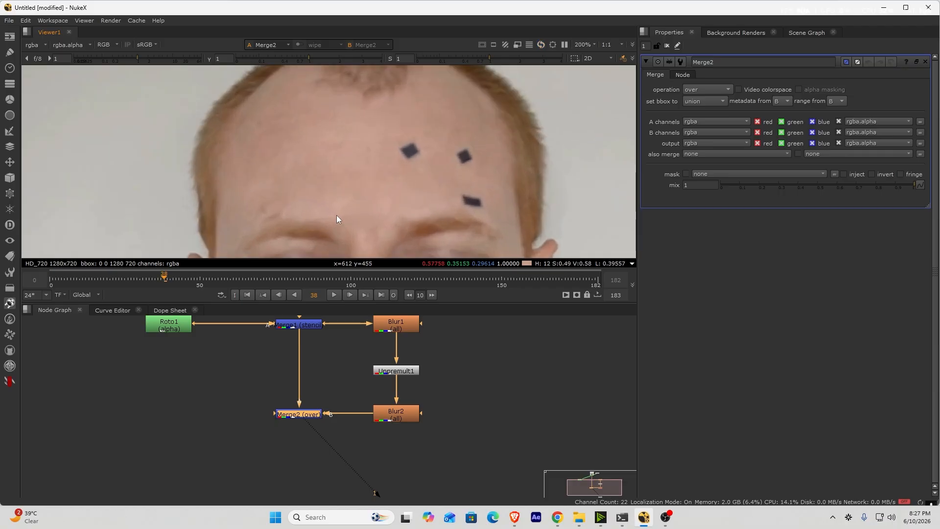
{"action": "scroll", "coordinate": [340, 198], "scroll_direction": "up", "scroll_amount": 5}
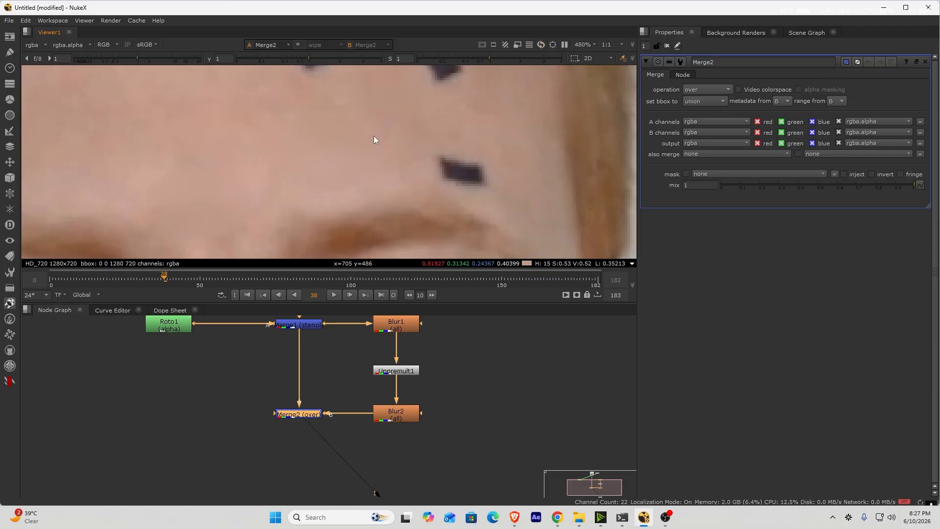
{"action": "middle_click_drag", "start_coordinate": [223, 146], "coordinate": [295, 157]}
{"action": "scroll", "coordinate": [149, 184], "scroll_direction": "down", "scroll_amount": 1}
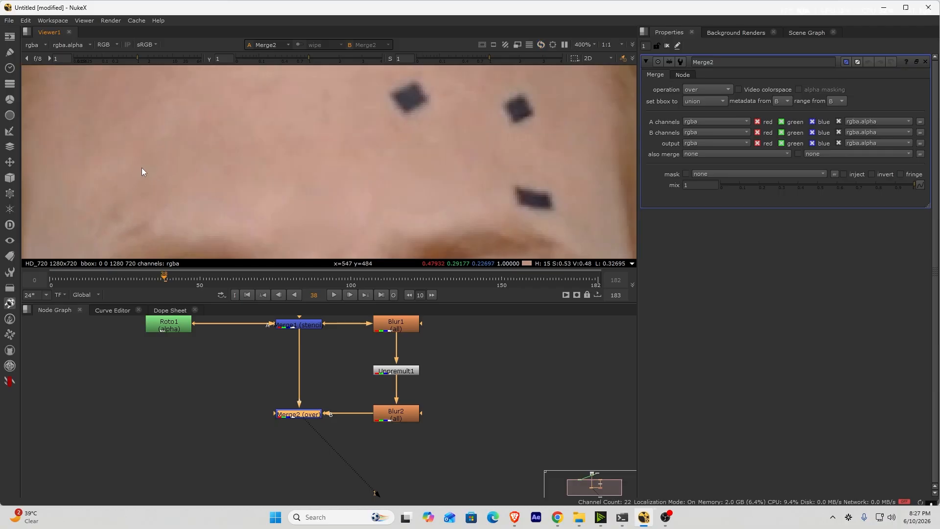
{"action": "scroll", "coordinate": [260, 164], "scroll_direction": "down", "scroll_amount": 5}
{"action": "scroll", "coordinate": [275, 165], "scroll_direction": "up", "scroll_amount": 9}
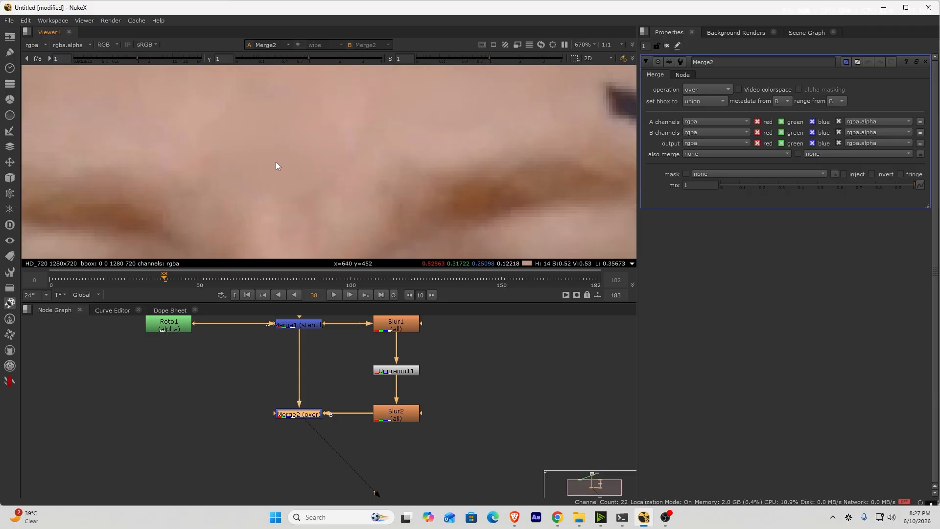
{"action": "scroll", "coordinate": [268, 150], "scroll_direction": "down", "scroll_amount": 1}
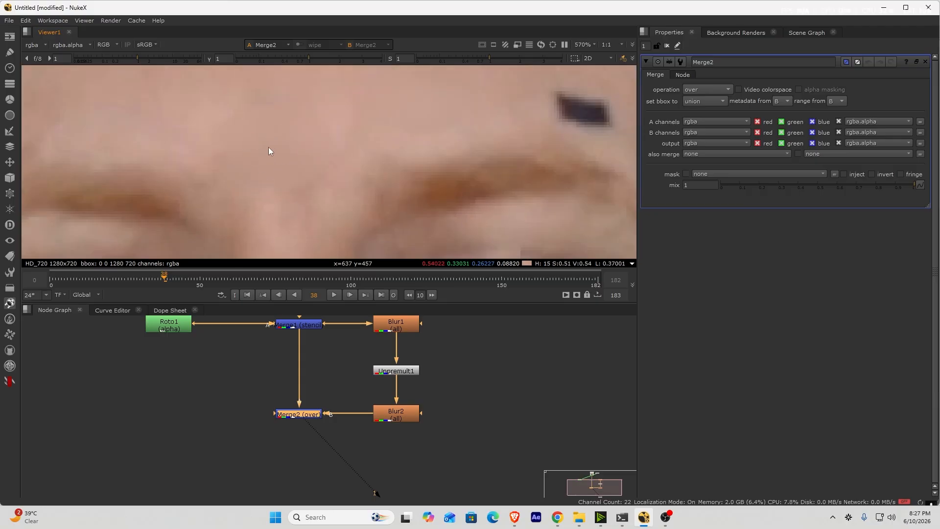
{"action": "scroll", "coordinate": [395, 440], "scroll_direction": "down", "scroll_amount": 1}
Step: Add a Grain node and insert it into the connection between Blur2 and Merge2
{"action": "middle_click_drag", "start_coordinate": [394, 440], "coordinate": [387, 402]}
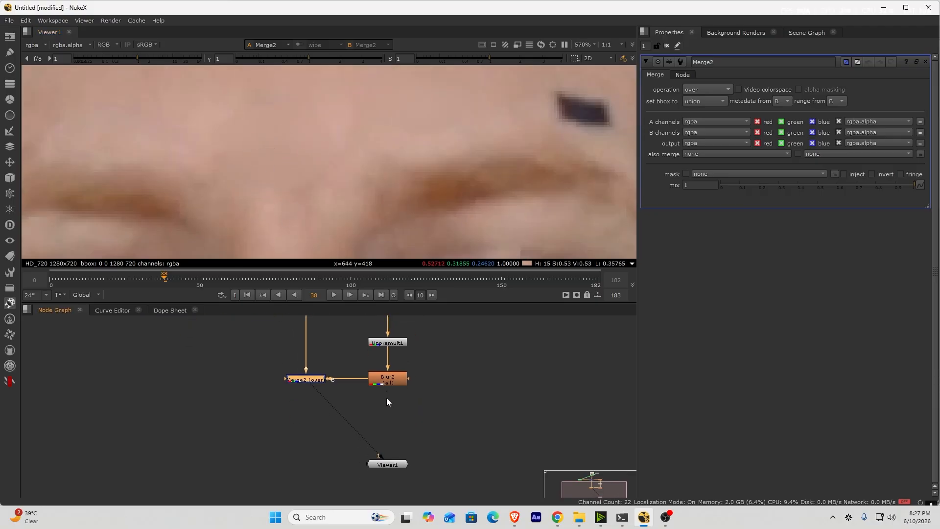
{"action": "key", "text": "Tab"}
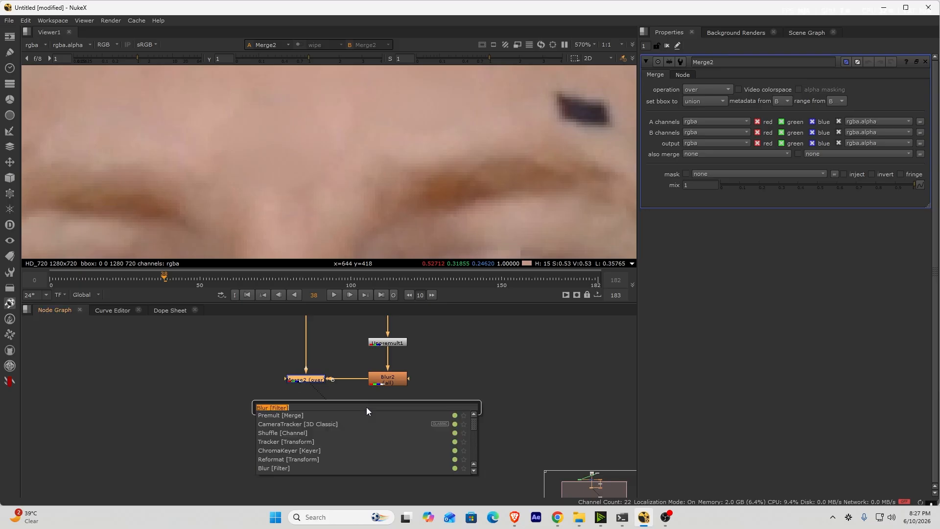
{"action": "type", "text": "grai"}
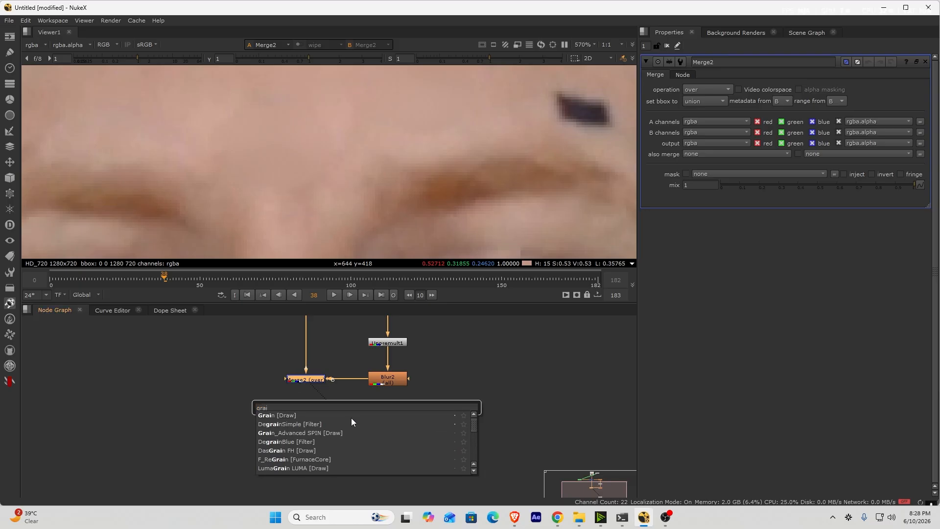
{"action": "left_click", "coordinate": [263, 415]}
{"action": "left_click_drag", "start_coordinate": [388, 380], "coordinate": [432, 381]}
{"action": "left_click_drag", "start_coordinate": [301, 398], "coordinate": [369, 383]}
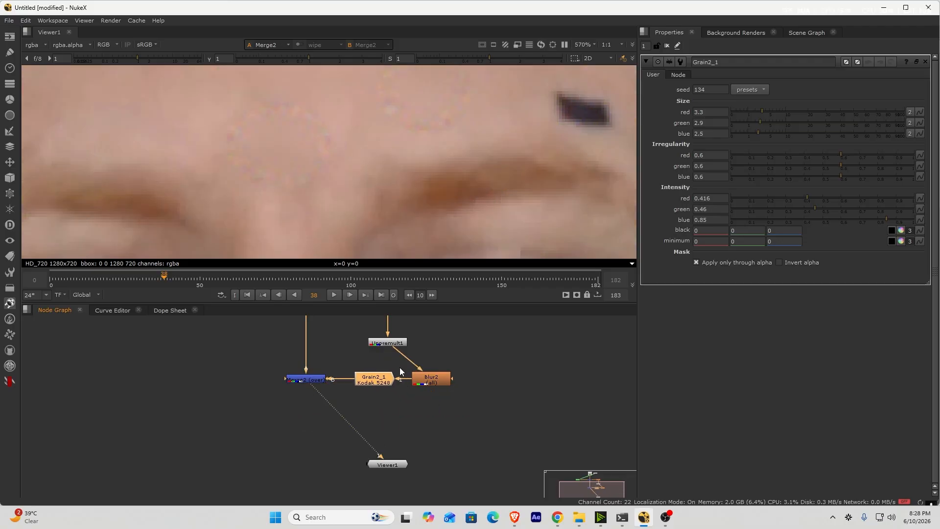
Step: Set the grain intensity to 0.245 for red, 0.285 for green and 0.29 for blue
{"action": "scroll", "coordinate": [382, 119], "scroll_direction": "down", "scroll_amount": 5}
{"action": "scroll", "coordinate": [299, 139], "scroll_direction": "up", "scroll_amount": 3}
{"action": "scroll", "coordinate": [343, 157], "scroll_direction": "up", "scroll_amount": 2}
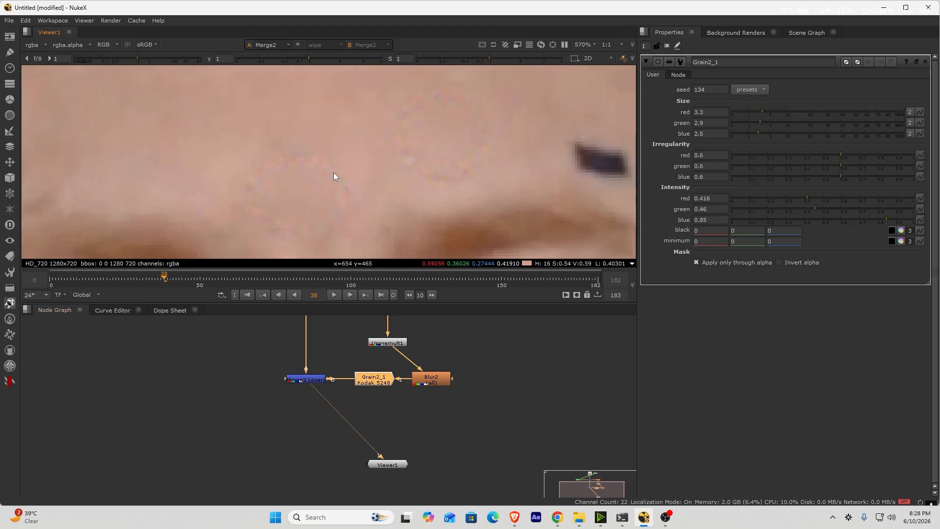
{"action": "left_click_drag", "start_coordinate": [885, 219], "coordinate": [785, 219]}
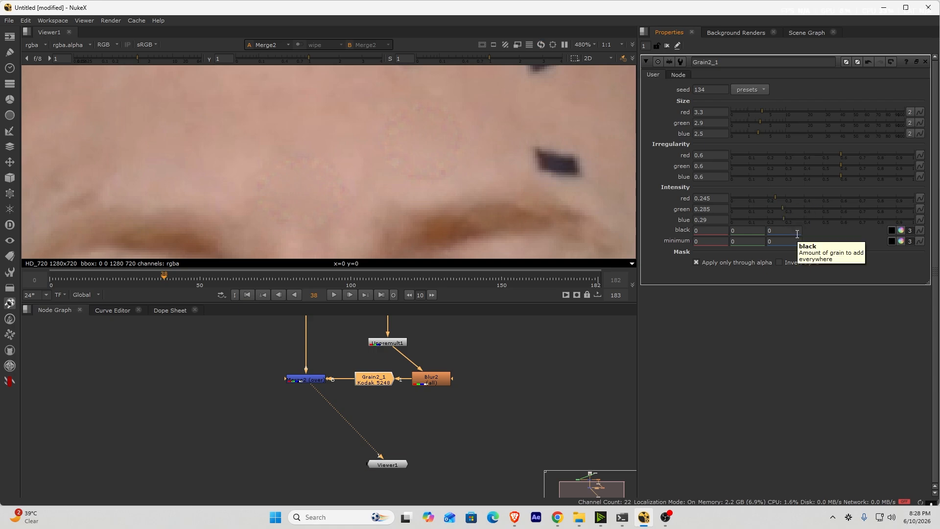
{"action": "left_click", "coordinate": [737, 92]}
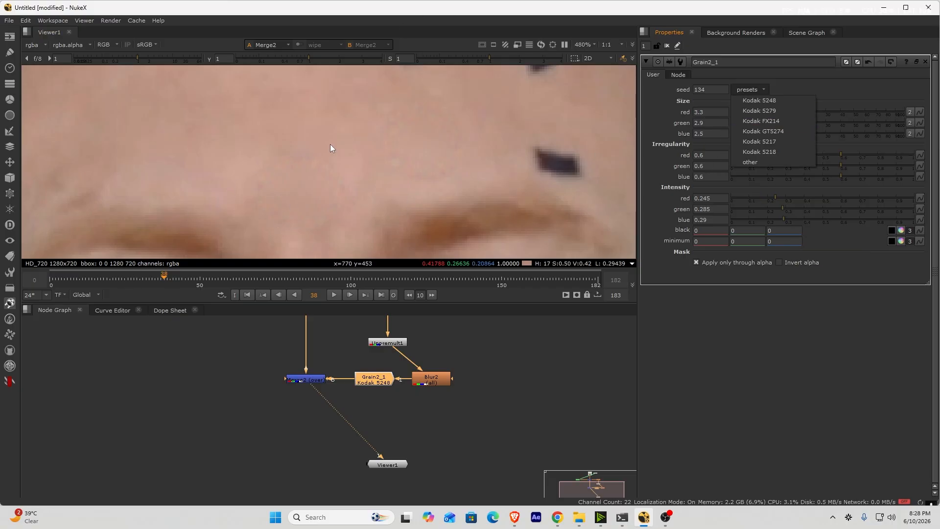
{"action": "scroll", "coordinate": [330, 148], "scroll_direction": "down", "scroll_amount": 6}
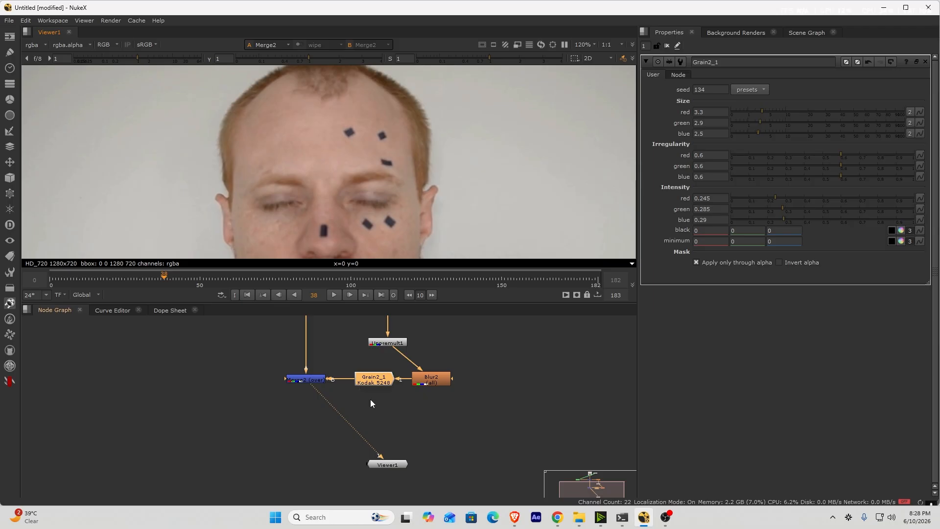
Step: Play the composite from the first frame and check the grained patches, with the whole node tree in sight
{"action": "scroll", "coordinate": [370, 399], "scroll_direction": "down", "scroll_amount": 3}
{"action": "middle_click_drag", "start_coordinate": [360, 391], "coordinate": [334, 449]}
{"action": "left_click_drag", "start_coordinate": [197, 474], "coordinate": [417, 354]}
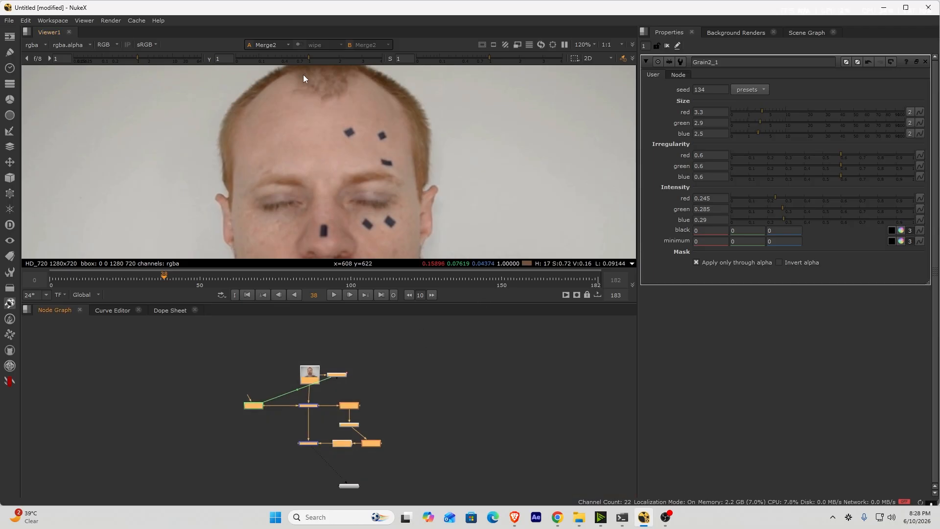
{"action": "left_click", "coordinate": [248, 295]}
{"action": "left_click", "coordinate": [334, 295]}
{"action": "scroll", "coordinate": [302, 156], "scroll_direction": "down", "scroll_amount": 3}
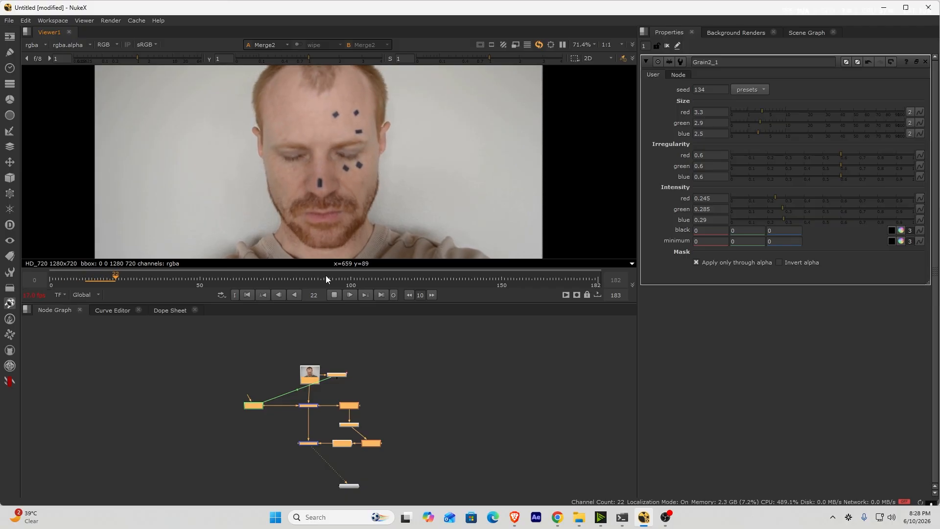
{"action": "left_click", "coordinate": [334, 295]}
{"action": "left_click", "coordinate": [348, 353]}
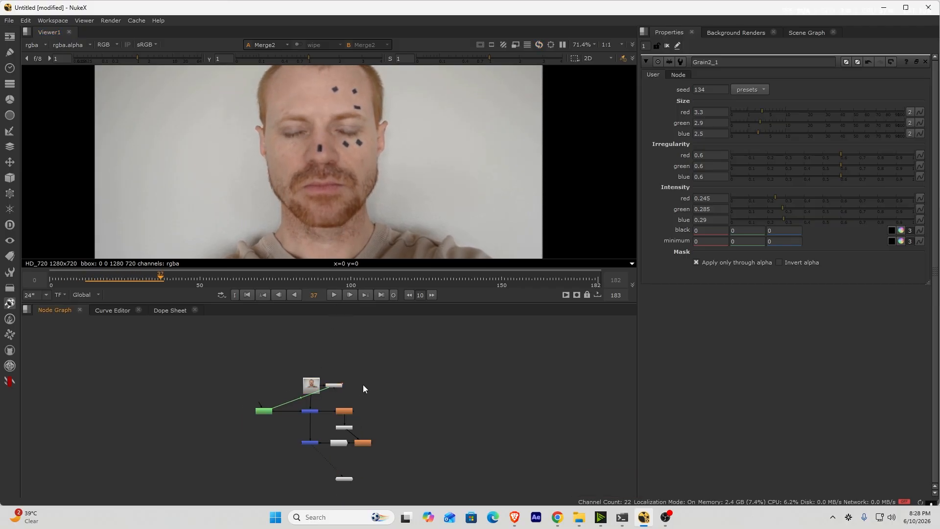
Step: Create a second viewer showing the original footage through Tracker1 and place its node beside the tracker
{"action": "key", "text": "ctrl+i"}
{"action": "scroll", "coordinate": [363, 384], "scroll_direction": "up", "scroll_amount": 3}
{"action": "left_click_drag", "start_coordinate": [369, 387], "coordinate": [403, 379]}
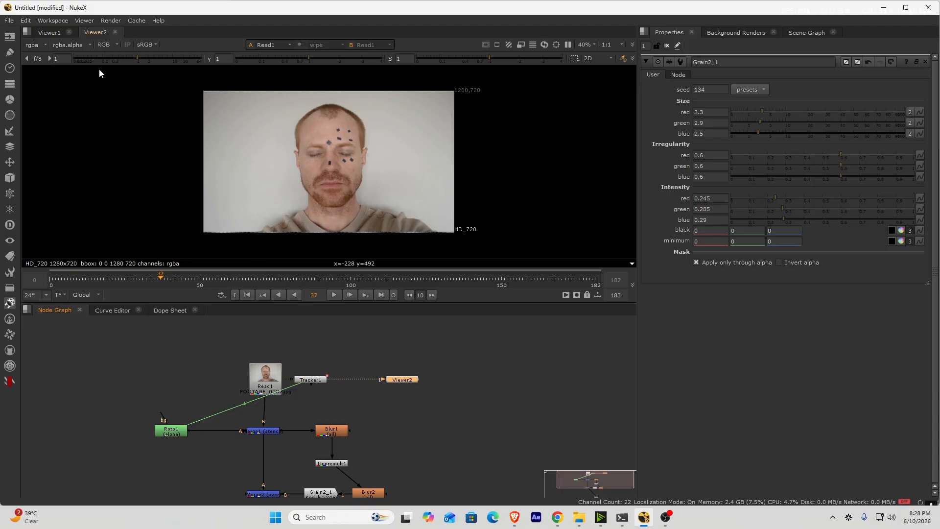
Step: Dock Viewer2 side by side with Viewer1 and frame the face in both for a before-and-after comparison
{"action": "right_click", "coordinate": [87, 33]}
{"action": "left_click", "coordinate": [101, 44]}
{"action": "left_click_drag", "start_coordinate": [96, 32], "coordinate": [393, 55]}
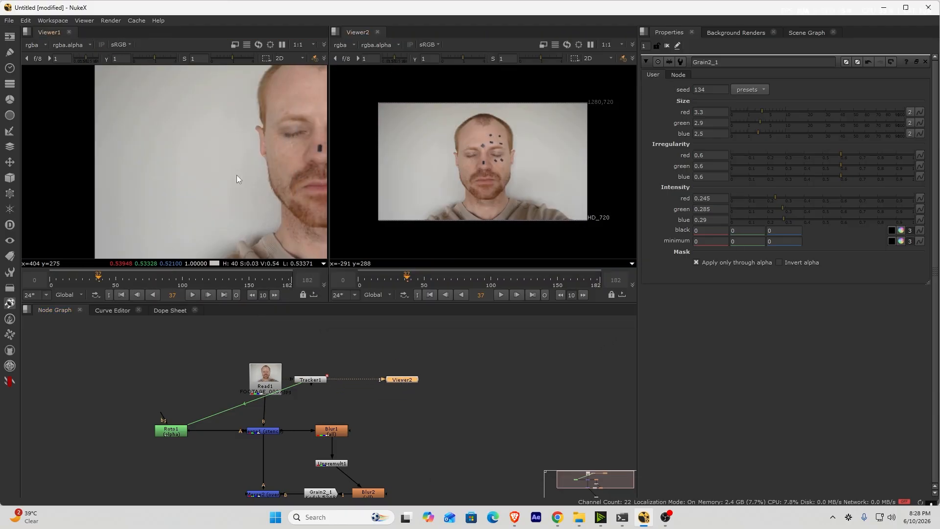
{"action": "middle_click_drag", "start_coordinate": [237, 175], "coordinate": [66, 187]}
{"action": "scroll", "coordinate": [500, 160], "scroll_direction": "up", "scroll_amount": 4}
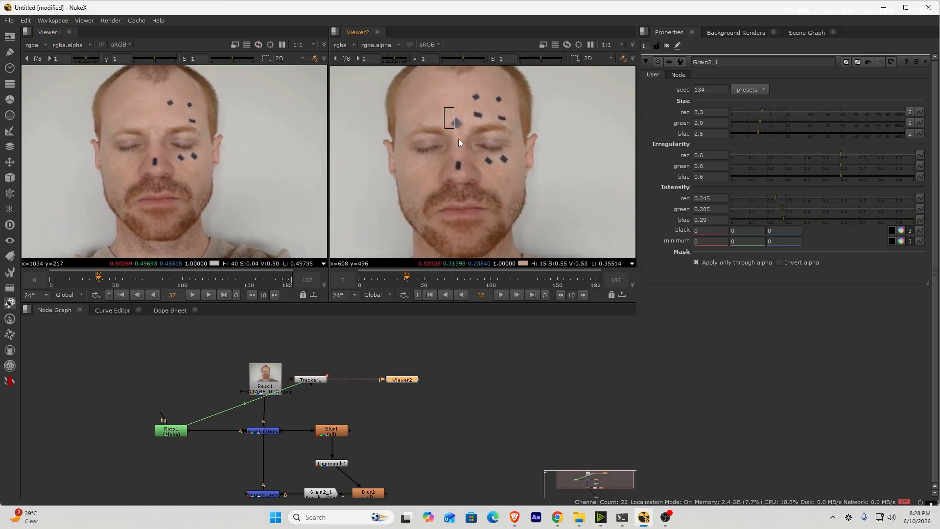
Step: Play the footage and compare the patched face in Viewer1 with the original in Viewer2, looking closely at the forehead
{"action": "left_click_drag", "start_coordinate": [134, 106], "coordinate": [162, 174], "text": "ctrl+shift"}
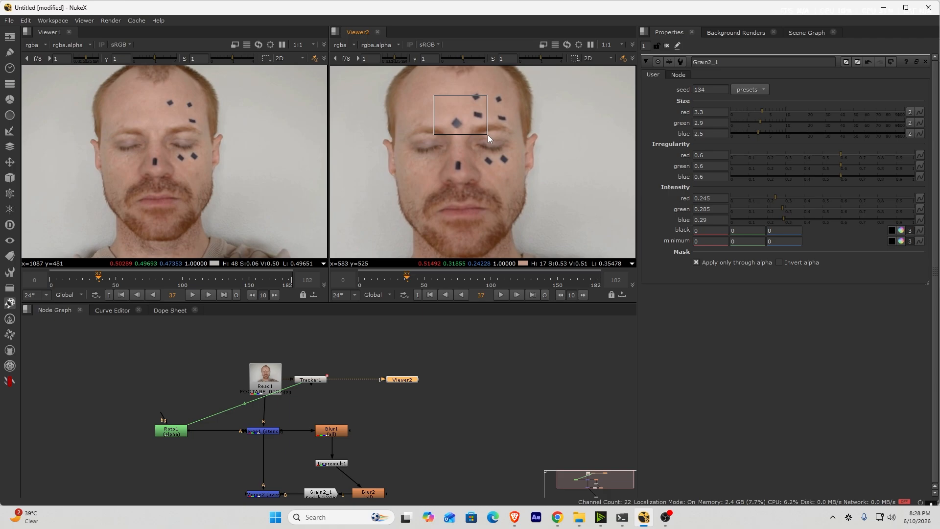
{"action": "left_click", "coordinate": [199, 295]}
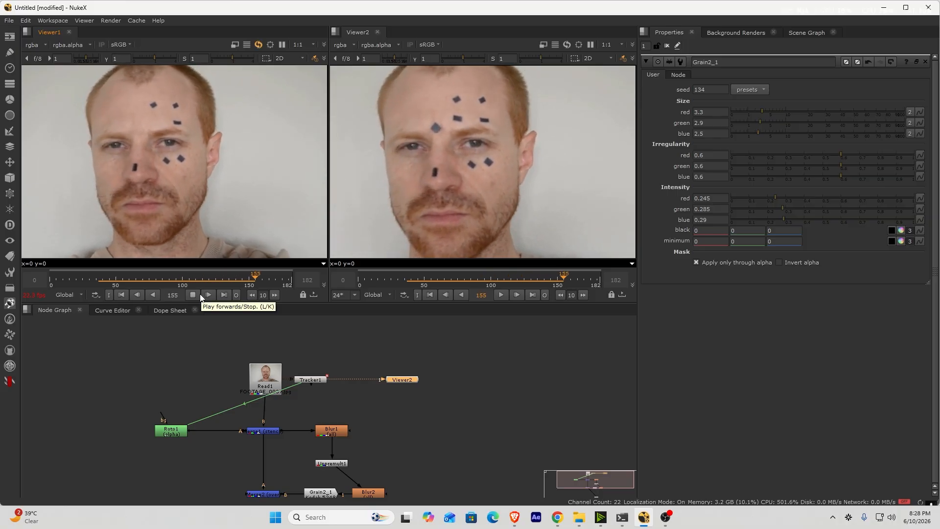
{"action": "scroll", "coordinate": [147, 147], "scroll_direction": "up", "scroll_amount": 3}
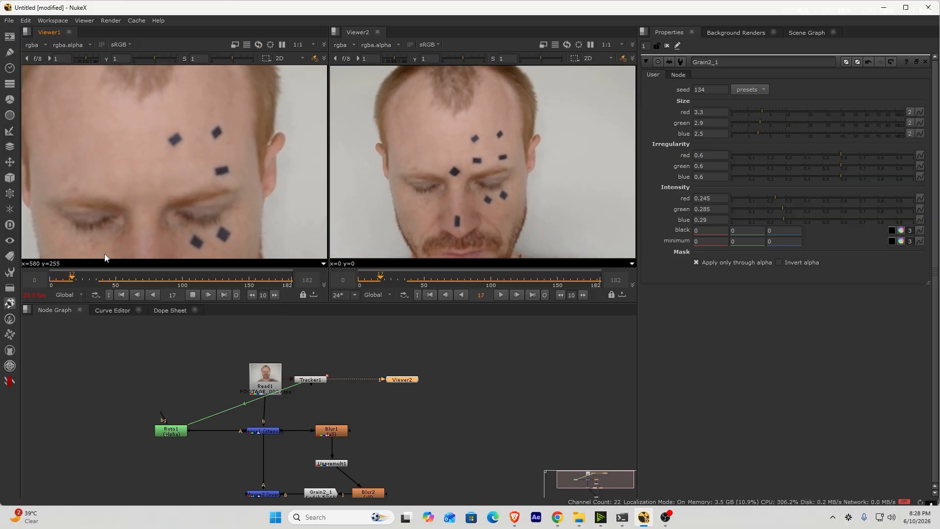
{"action": "left_click", "coordinate": [195, 296]}
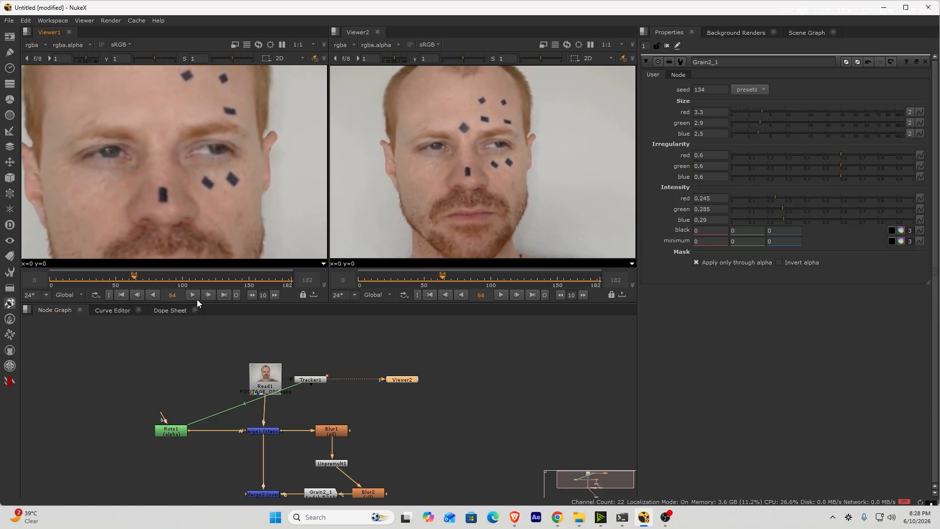
Step: Set the size of Blur1 to 8.8 and the size of Blur2 to 2.5
{"action": "double_click", "coordinate": [338, 431]}
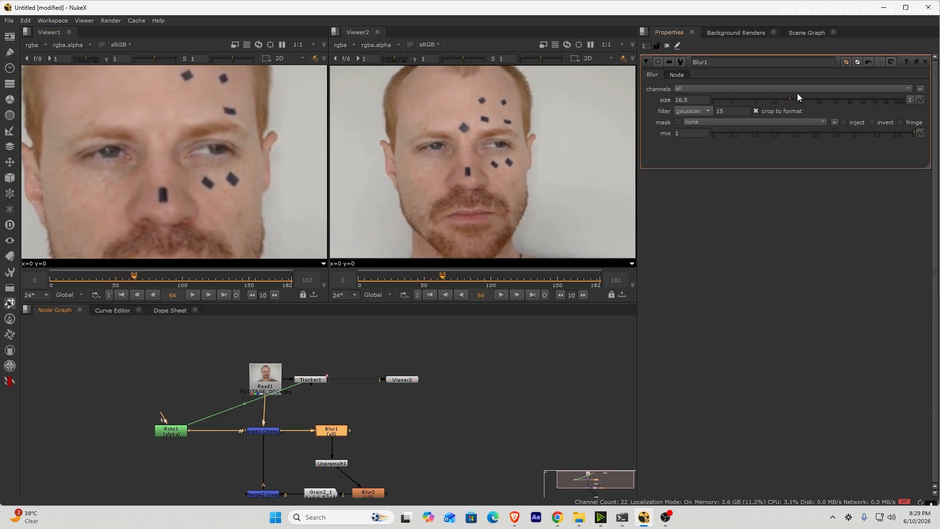
{"action": "left_click_drag", "start_coordinate": [790, 98], "coordinate": [769, 113]}
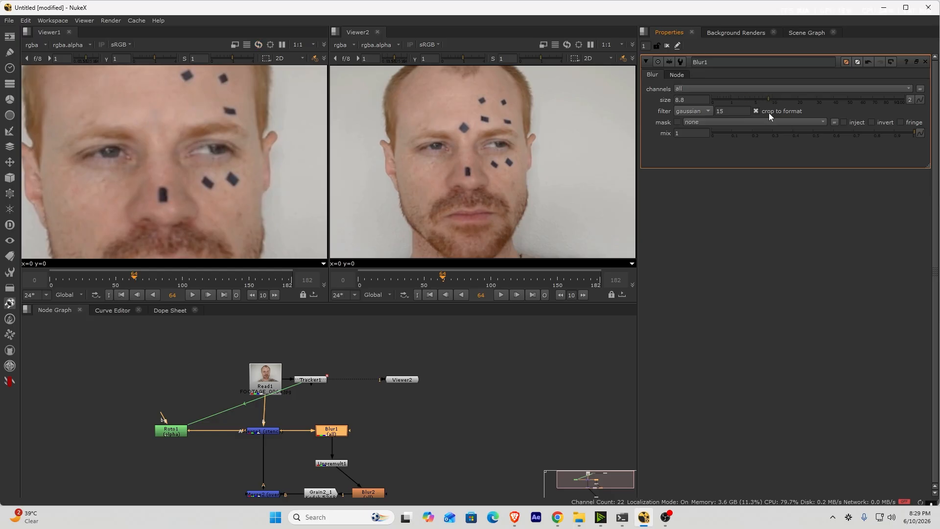
{"action": "double_click", "coordinate": [363, 495]}
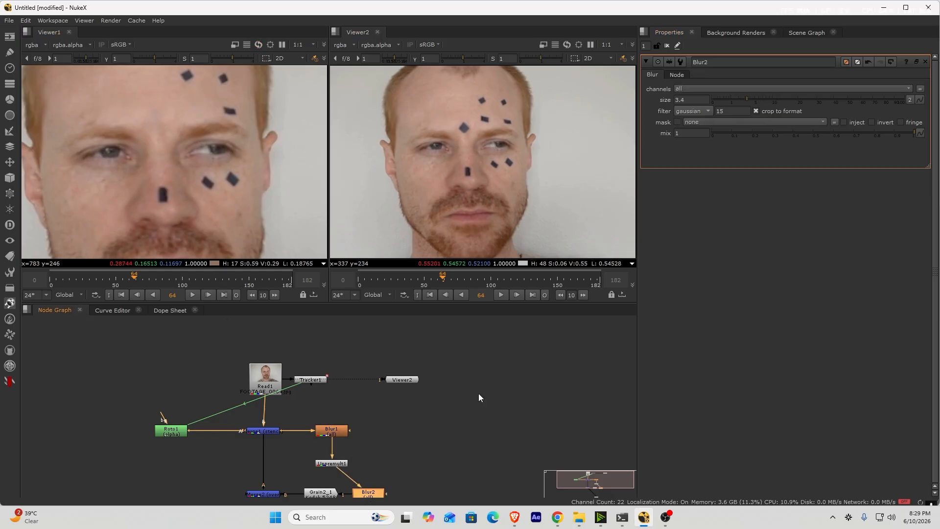
{"action": "left_click_drag", "start_coordinate": [747, 98], "coordinate": [717, 107]}
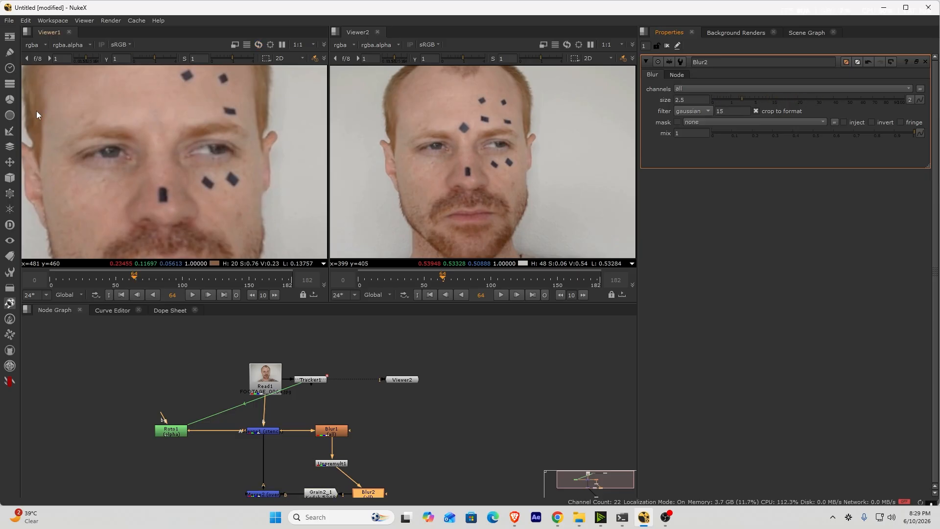
Step: Play the composite from the current frame to check the patches with the reduced blur
{"action": "scroll", "coordinate": [110, 136], "scroll_direction": "down", "scroll_amount": 2}
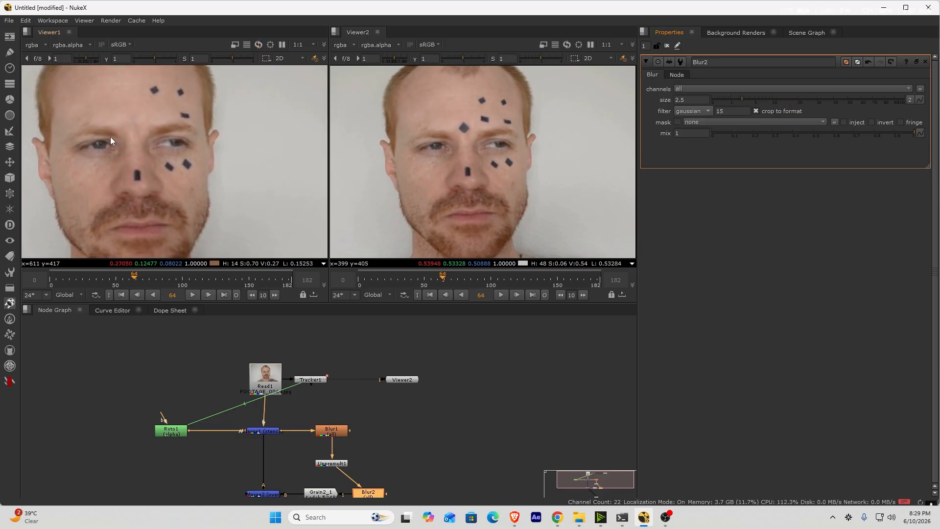
{"action": "left_click", "coordinate": [192, 298]}
{"action": "left_click", "coordinate": [192, 296]}
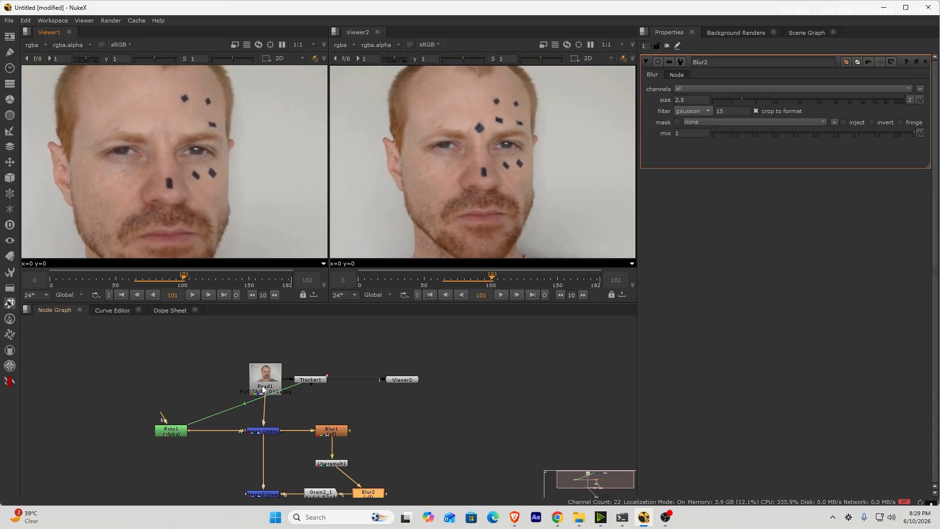
Step: Move the Roto1 node to the opposite side of the node tree, below Viewer2
{"action": "scroll", "coordinate": [284, 397], "scroll_direction": "down", "scroll_amount": 3}
{"action": "middle_click_drag", "start_coordinate": [331, 424], "coordinate": [303, 385]}
{"action": "scroll", "coordinate": [249, 398], "scroll_direction": "up", "scroll_amount": 3}
{"action": "left_click_drag", "start_coordinate": [365, 433], "coordinate": [220, 342]}
{"action": "middle_click_drag", "start_coordinate": [240, 366], "coordinate": [315, 396]}
{"action": "left_click_drag", "start_coordinate": [256, 382], "coordinate": [468, 370]}
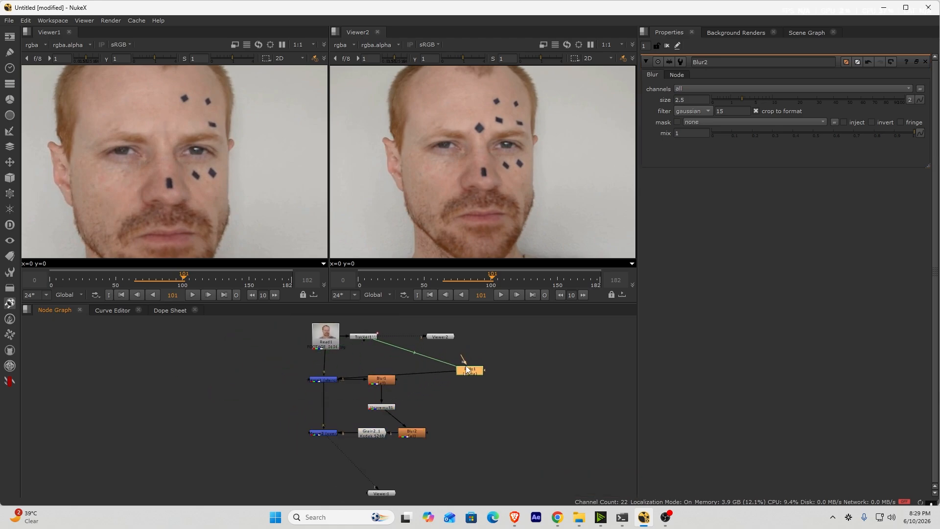
Step: Duplicate the Read1 footage node into the empty area beside the node tree
{"action": "middle_click_drag", "start_coordinate": [312, 393], "coordinate": [430, 379]}
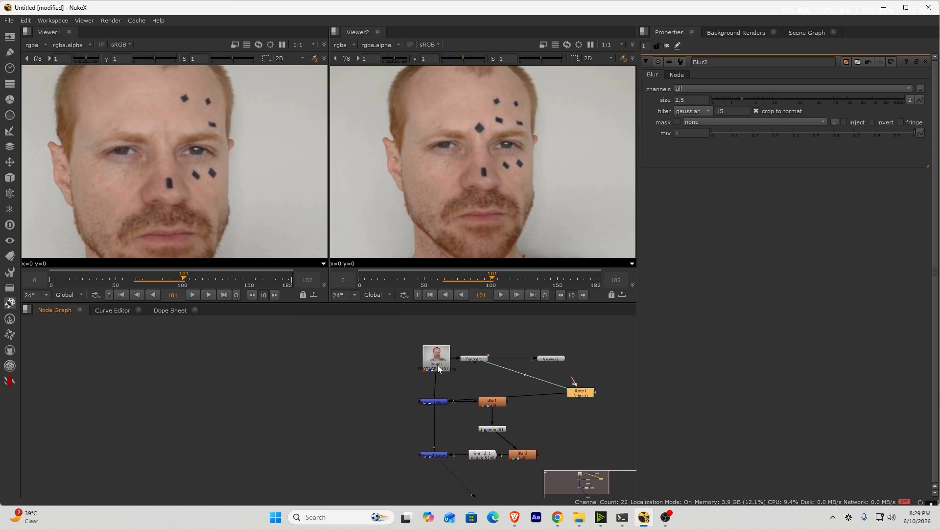
{"action": "left_click", "coordinate": [439, 370]}
{"action": "key", "text": "ctrl+v"}
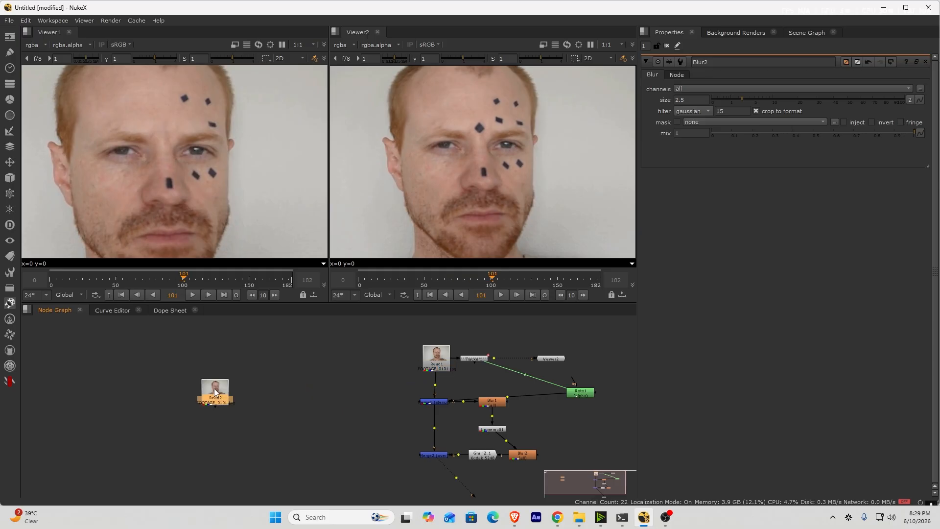
Step: Duplicate the Roto1 node below the copied Read2 footage as a branch separate from the original tree
{"action": "left_click", "coordinate": [572, 397]}
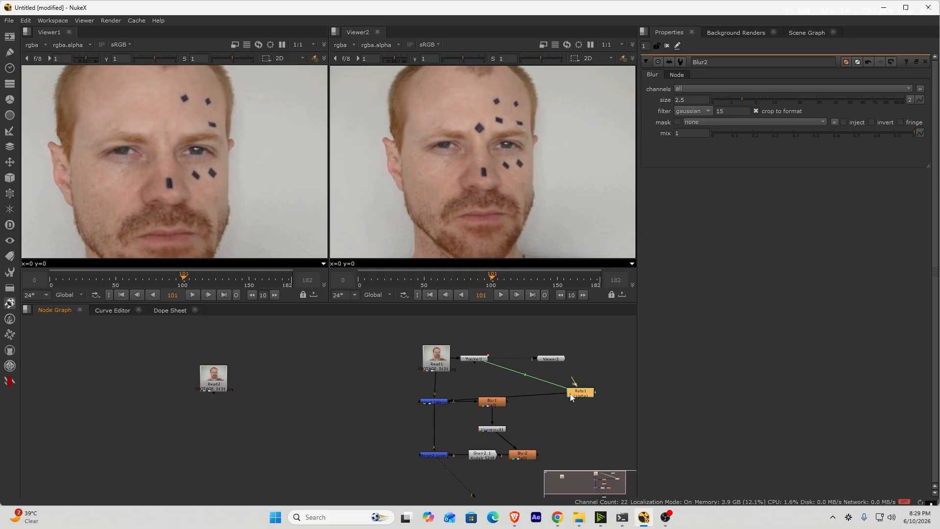
{"action": "left_click", "coordinate": [238, 405]}
{"action": "key", "text": "ctrl+v"}
{"action": "left_click_drag", "start_coordinate": [238, 407], "coordinate": [172, 427]}
{"action": "left_click_drag", "start_coordinate": [217, 382], "coordinate": [165, 378]}
{"action": "left_click_drag", "start_coordinate": [390, 317], "coordinate": [622, 492]}
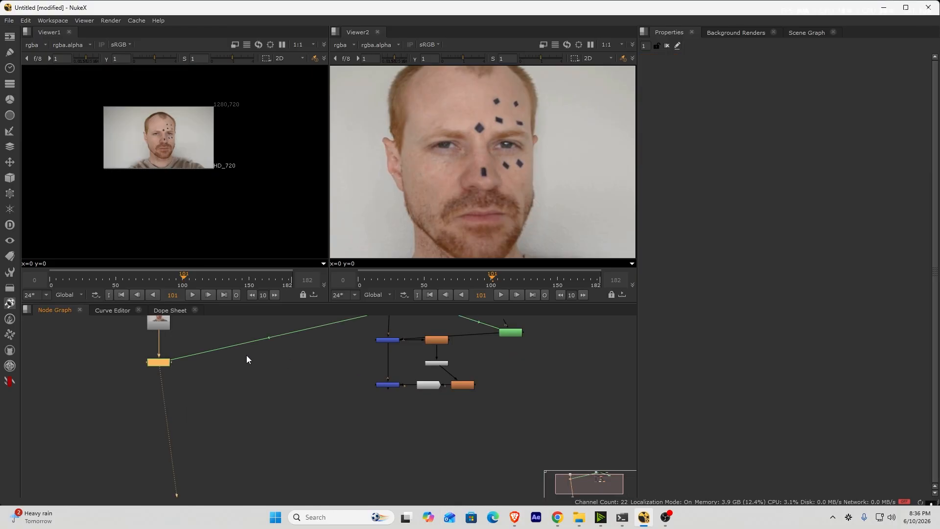
Step: Examine how Read2 and Roto2 are connected and how Roto2 links back to Tracker1
{"action": "scroll", "coordinate": [226, 431], "scroll_direction": "up", "scroll_amount": 6}
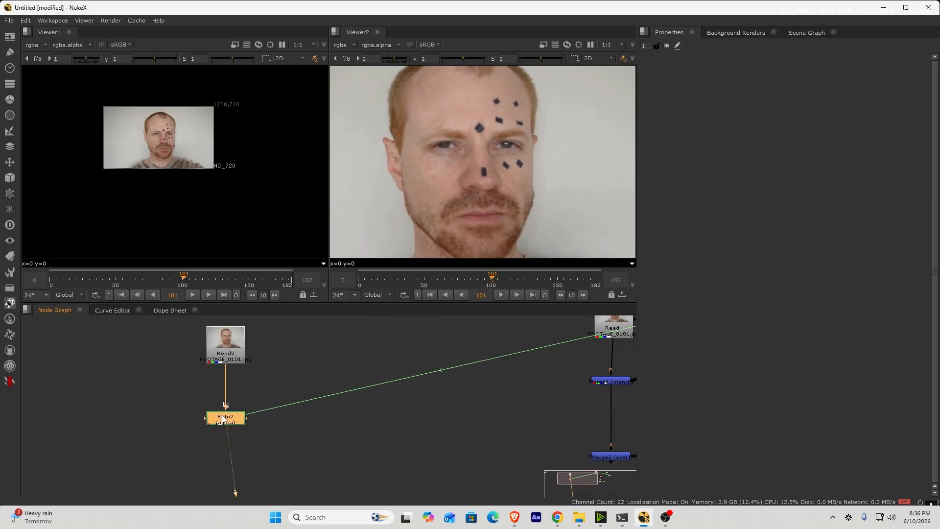
{"action": "middle_click_drag", "start_coordinate": [218, 340], "coordinate": [221, 362]}
{"action": "left_click", "coordinate": [234, 370]}
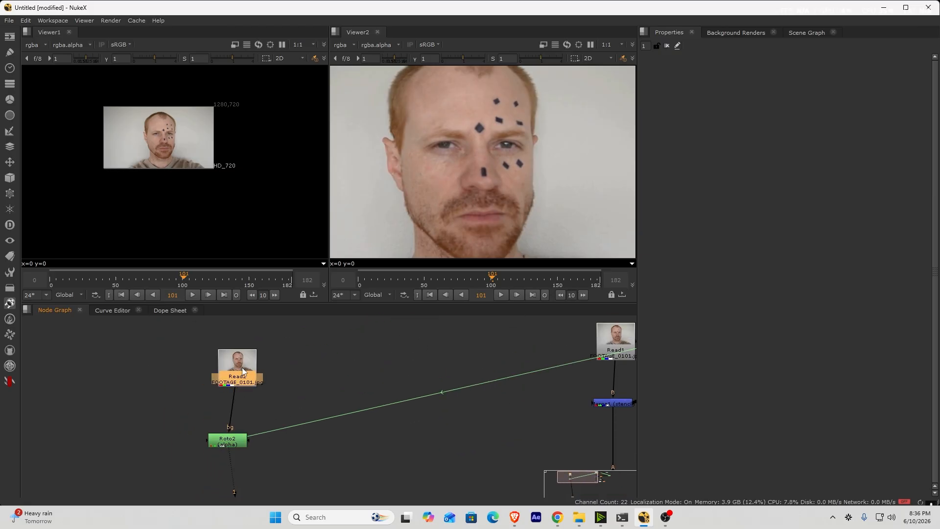
{"action": "middle_click_drag", "start_coordinate": [251, 452], "coordinate": [256, 402]}
{"action": "middle_click_drag", "start_coordinate": [494, 393], "coordinate": [389, 429]}
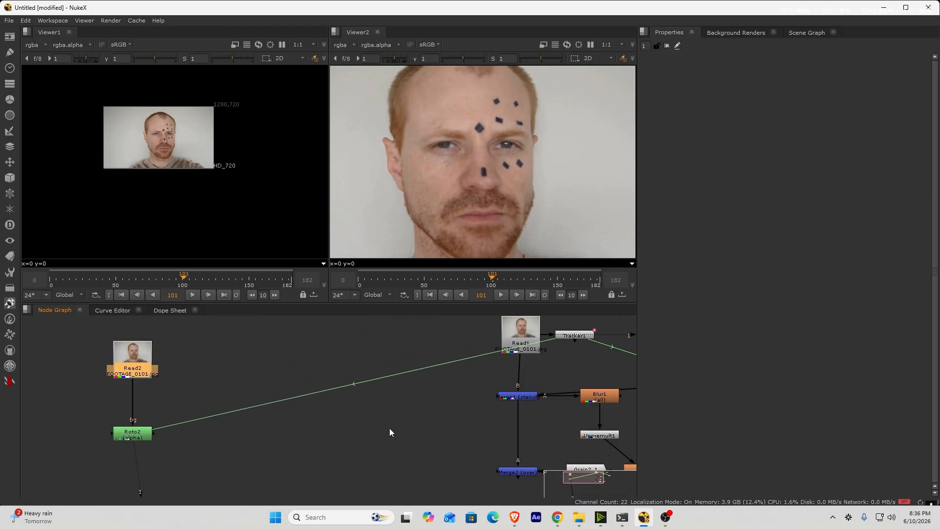
{"action": "middle_click_drag", "start_coordinate": [447, 408], "coordinate": [417, 426]}
{"action": "left_click_drag", "start_coordinate": [107, 454], "coordinate": [414, 399]}
{"action": "middle_click_drag", "start_coordinate": [414, 399], "coordinate": [341, 375]}
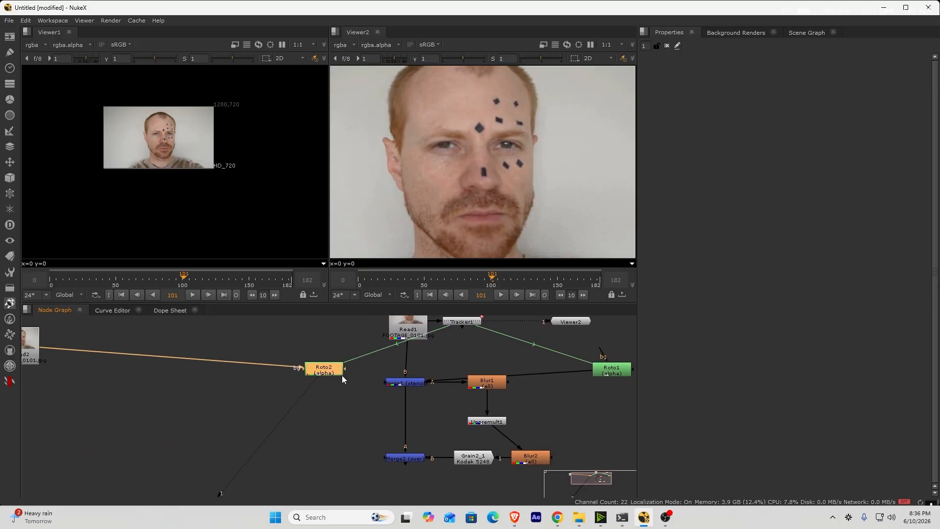
{"action": "left_click_drag", "start_coordinate": [323, 370], "coordinate": [38, 425]}
Step: Move the Tracker1 node out of the original tree and place it beside Roto2
{"action": "middle_click_drag", "start_coordinate": [95, 426], "coordinate": [233, 426]}
{"action": "left_click_drag", "start_coordinate": [633, 367], "coordinate": [291, 445]}
{"action": "middle_click_drag", "start_coordinate": [237, 470], "coordinate": [406, 411]}
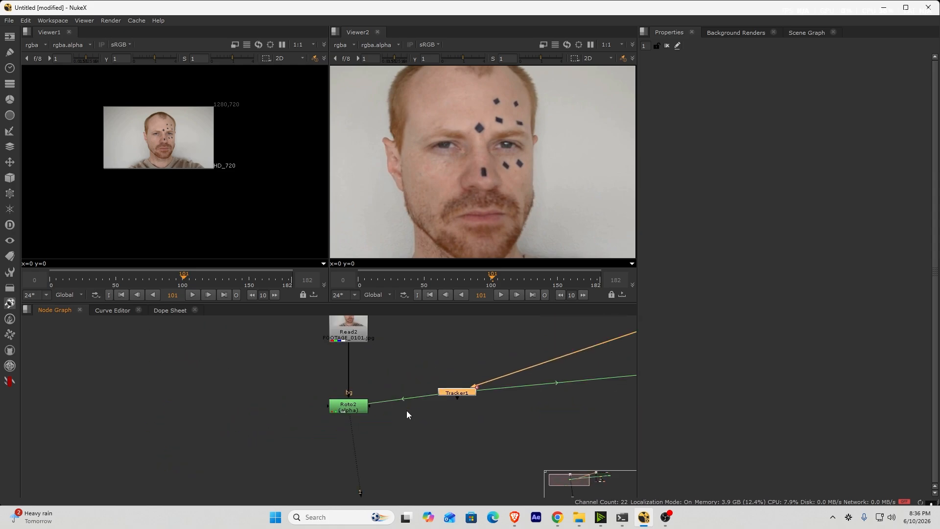
Step: Turn off Auto Alpha in the properties of the Read2 footage node
{"action": "key", "text": "f"}
{"action": "scroll", "coordinate": [174, 375], "scroll_direction": "up", "scroll_amount": 6}
{"action": "double_click", "coordinate": [255, 384]}
{"action": "middle_click_drag", "start_coordinate": [260, 375], "coordinate": [268, 445]}
{"action": "double_click", "coordinate": [253, 341]}
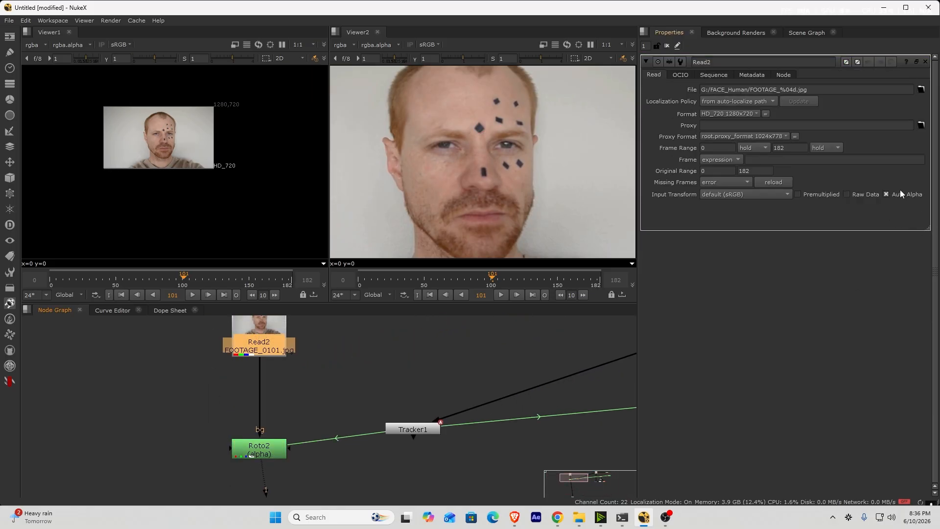
{"action": "left_click", "coordinate": [895, 195]}
Step: Add an EdgeBlur node directly after Roto2 and set its size to 5.4
{"action": "middle_click_drag", "start_coordinate": [320, 428], "coordinate": [323, 389]}
{"action": "left_click", "coordinate": [257, 414]}
{"action": "left_click_drag", "start_coordinate": [257, 414], "coordinate": [250, 407]}
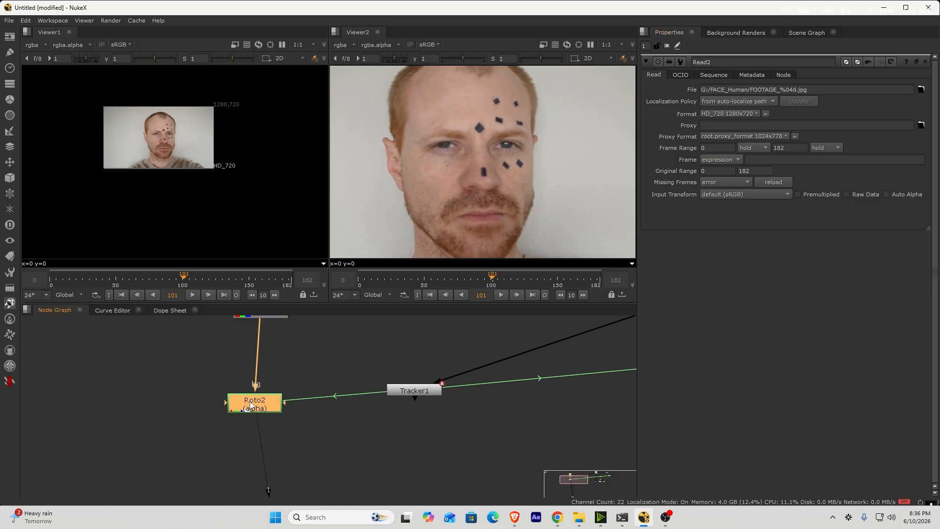
{"action": "left_click", "coordinate": [287, 435]}
{"action": "key", "text": "Tab"}
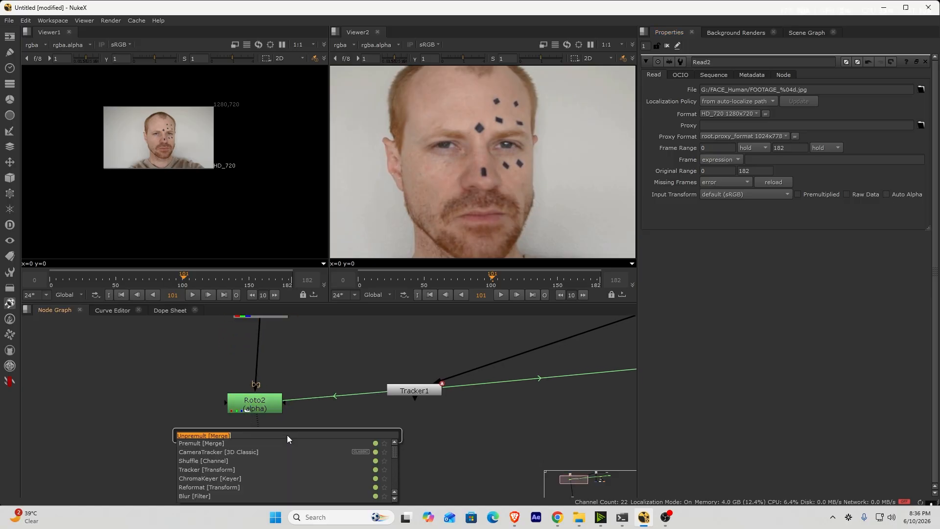
{"action": "type", "text": "edge"}
{"action": "left_click", "coordinate": [231, 443]}
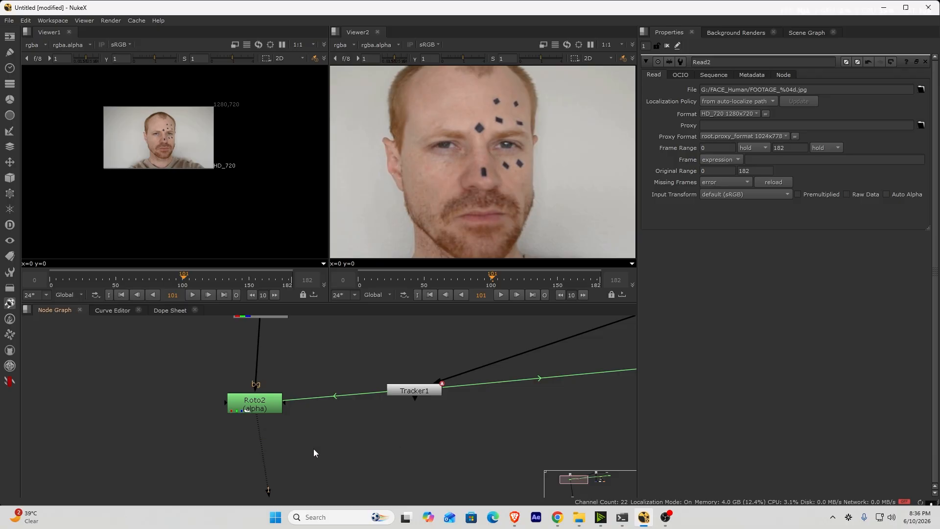
{"action": "left_click_drag", "start_coordinate": [280, 457], "coordinate": [248, 472]}
{"action": "left_click_drag", "start_coordinate": [761, 110], "coordinate": [764, 112]}
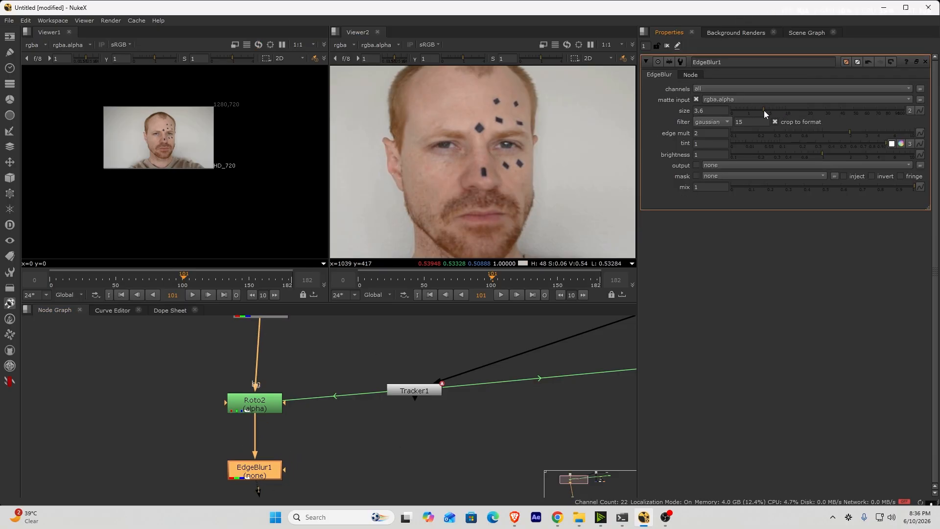
Step: Add an Invert node from the Color category directly below EdgeBlur1
{"action": "middle_click_drag", "start_coordinate": [272, 443], "coordinate": [254, 364]}
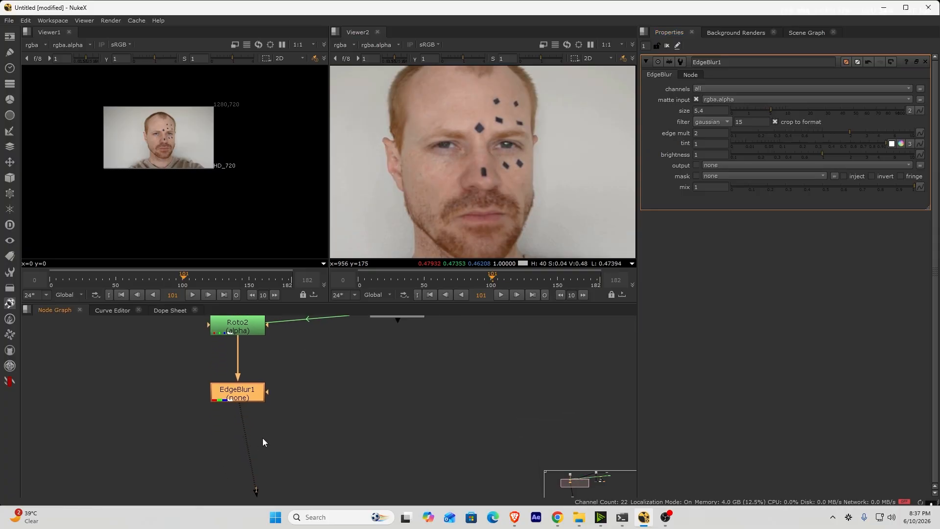
{"action": "left_click_drag", "start_coordinate": [254, 397], "coordinate": [252, 398]}
{"action": "left_click", "coordinate": [273, 424]}
{"action": "key", "text": "Tab"}
{"action": "type", "text": "inv"}
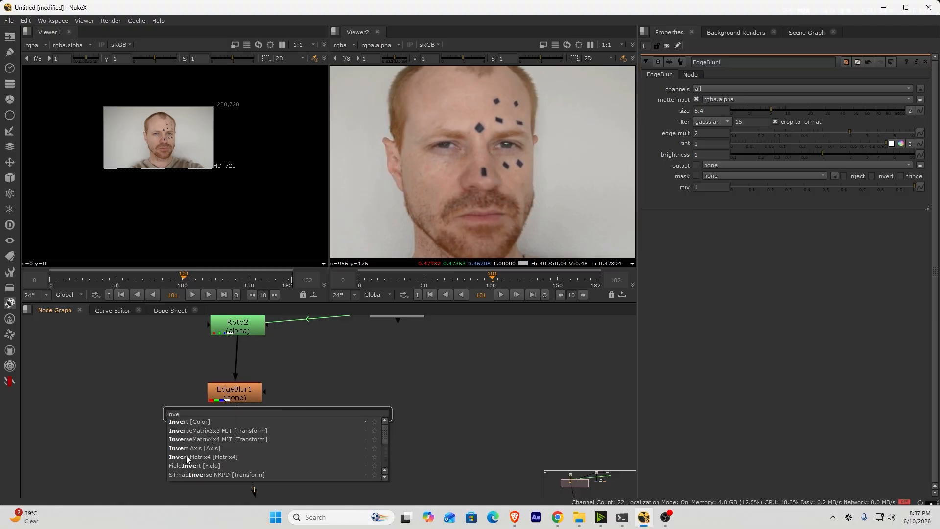
{"action": "left_click", "coordinate": [236, 422]}
{"action": "mouse_move", "coordinate": [240, 444]}
{"action": "left_mouse_down"}
{"action": "mouse_move", "coordinate": [220, 458]}
{"action": "mouse_move", "coordinate": [223, 451]}
{"action": "left_mouse_up"}
{"action": "left_click", "coordinate": [223, 420]}
Step: Restrict Invert1 to the alpha channel and inspect the face closely in Viewer1
{"action": "scroll", "coordinate": [154, 152], "scroll_direction": "up", "scroll_amount": 2}
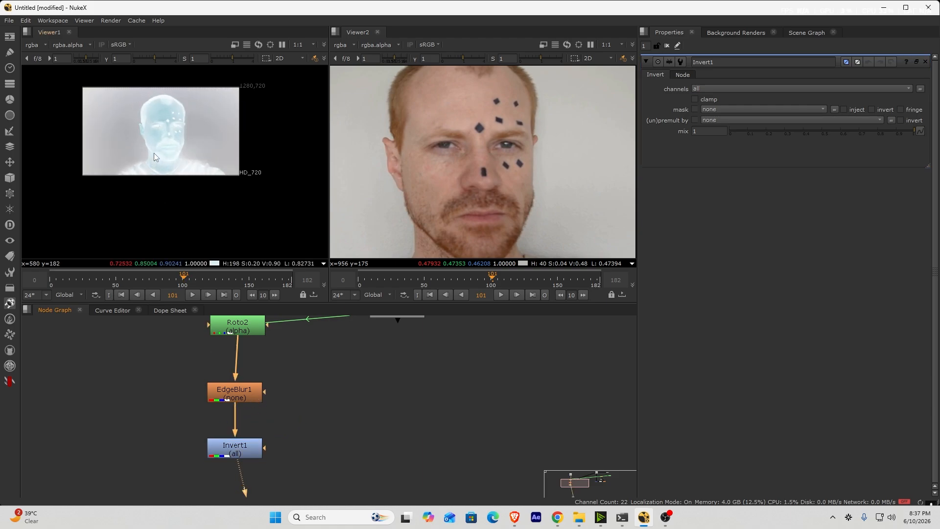
{"action": "left_click", "coordinate": [720, 90]}
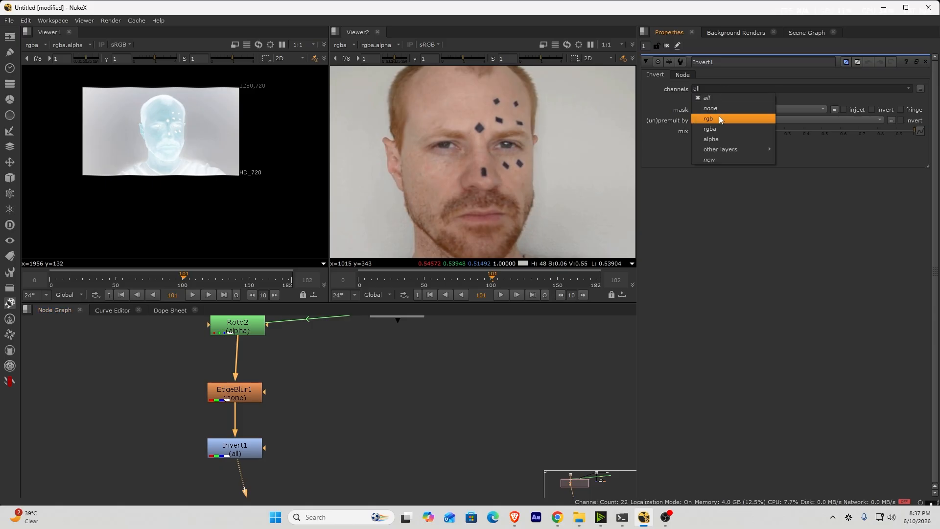
{"action": "left_click", "coordinate": [714, 140]}
{"action": "scroll", "coordinate": [178, 121], "scroll_direction": "up", "scroll_amount": 3}
{"action": "scroll", "coordinate": [129, 222], "scroll_direction": "down", "scroll_amount": 2}
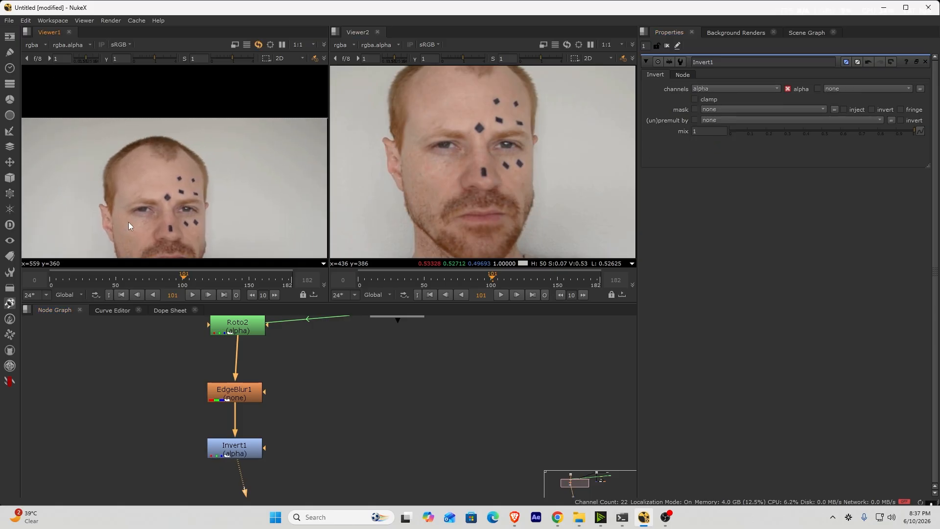
{"action": "scroll", "coordinate": [167, 202], "scroll_direction": "up", "scroll_amount": 3}
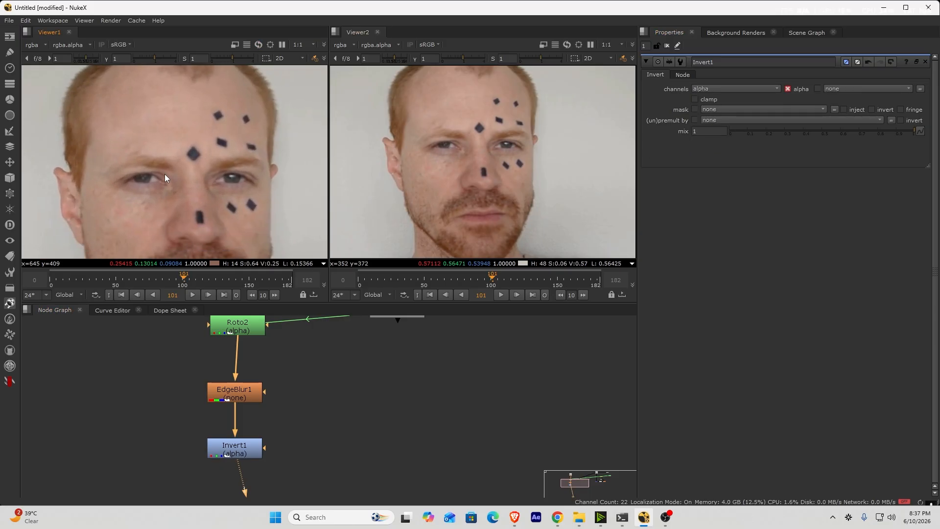
{"action": "middle_click_drag", "start_coordinate": [164, 175], "coordinate": [147, 150]}
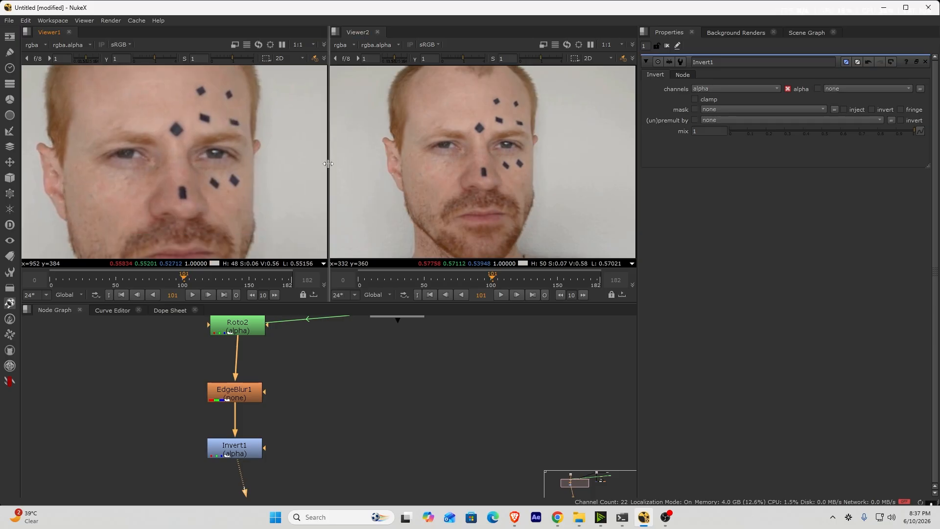
Step: Give Viewer1 more width than Viewer2 and add a Premult node below Invert1
{"action": "left_click_drag", "start_coordinate": [331, 166], "coordinate": [468, 206]}
{"action": "middle_click_drag", "start_coordinate": [326, 466], "coordinate": [331, 384]}
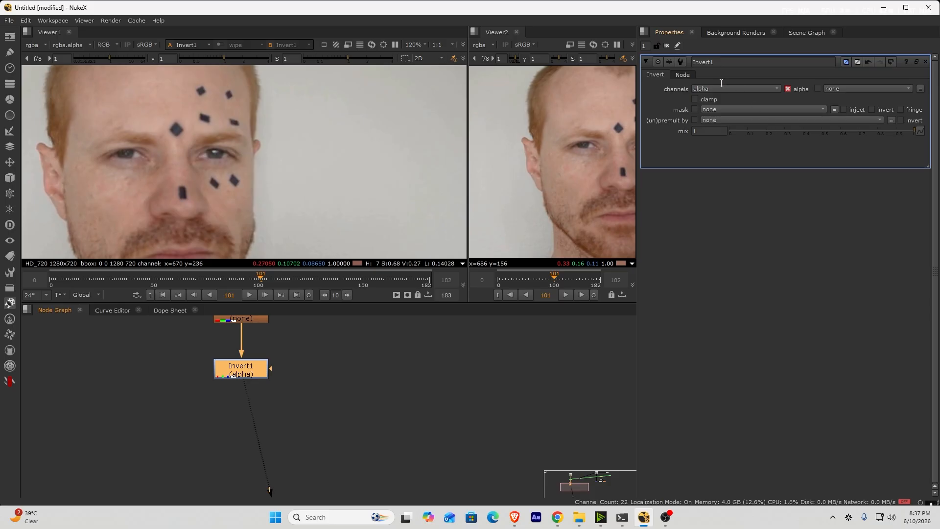
{"action": "key", "text": "Tab"}
{"action": "type", "text": "p"}
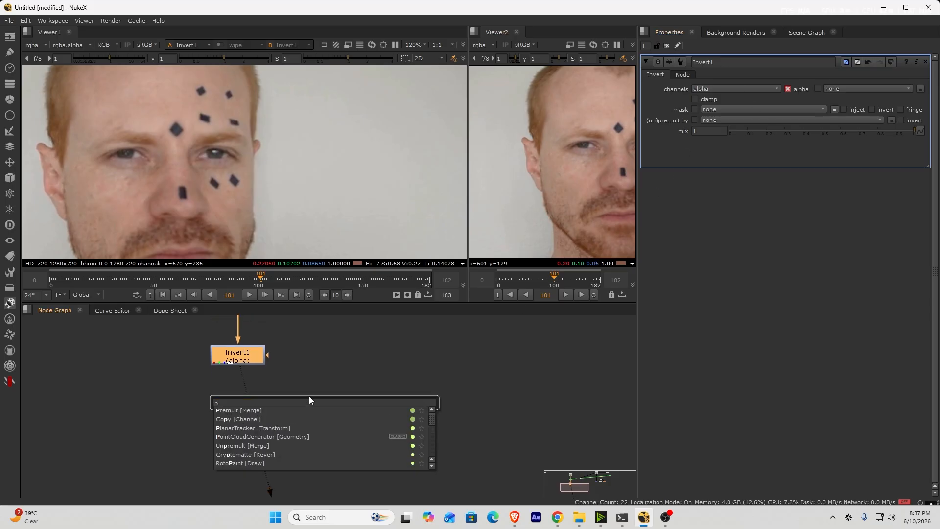
{"action": "left_click", "coordinate": [245, 409]}
{"action": "left_click_drag", "start_coordinate": [248, 378], "coordinate": [251, 417]}
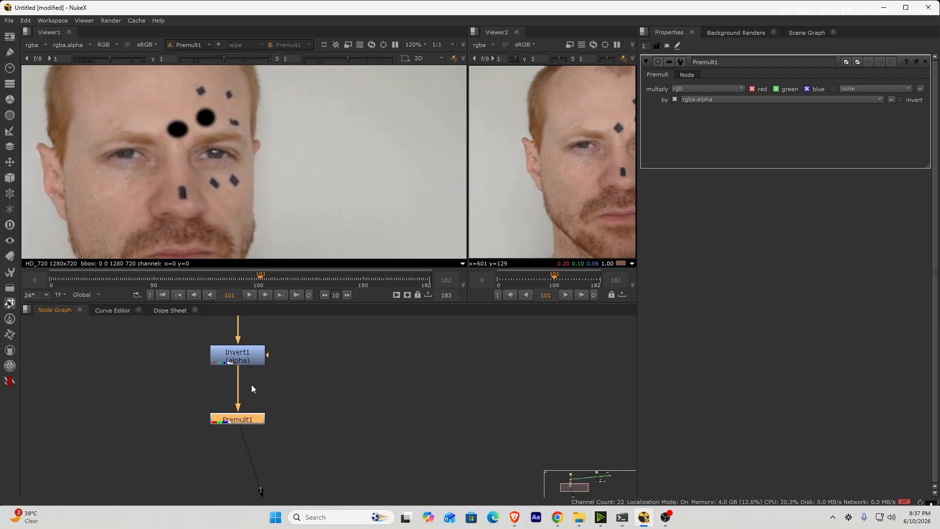
Step: Compare the marker holes in Viewer1 by viewing Merge1 in the first branch and Premult1 in the second
{"action": "scroll", "coordinate": [192, 143], "scroll_direction": "up", "scroll_amount": 3}
{"action": "scroll", "coordinate": [491, 453], "scroll_direction": "down", "scroll_amount": 3}
{"action": "middle_click_drag", "start_coordinate": [614, 419], "coordinate": [181, 449]}
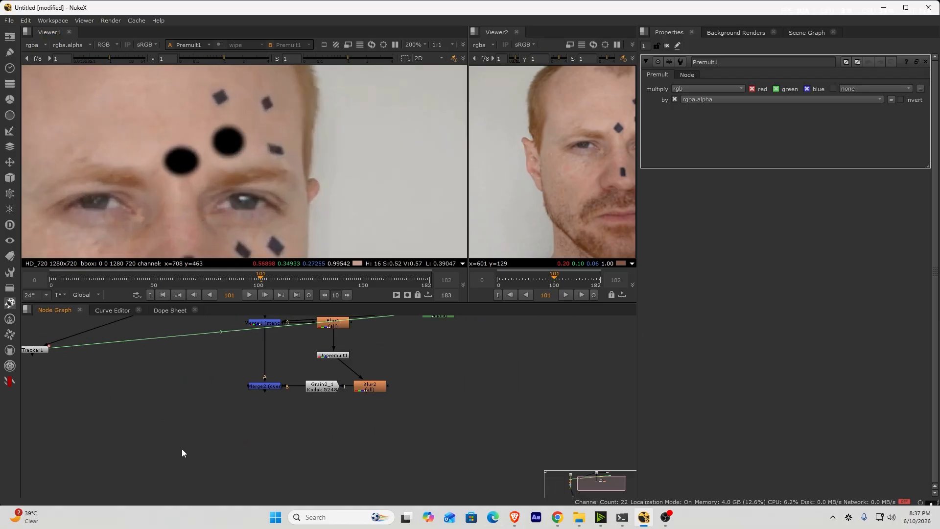
{"action": "middle_click_drag", "start_coordinate": [247, 387], "coordinate": [300, 464]}
{"action": "left_click", "coordinate": [287, 412]}
{"action": "key", "text": "1"}
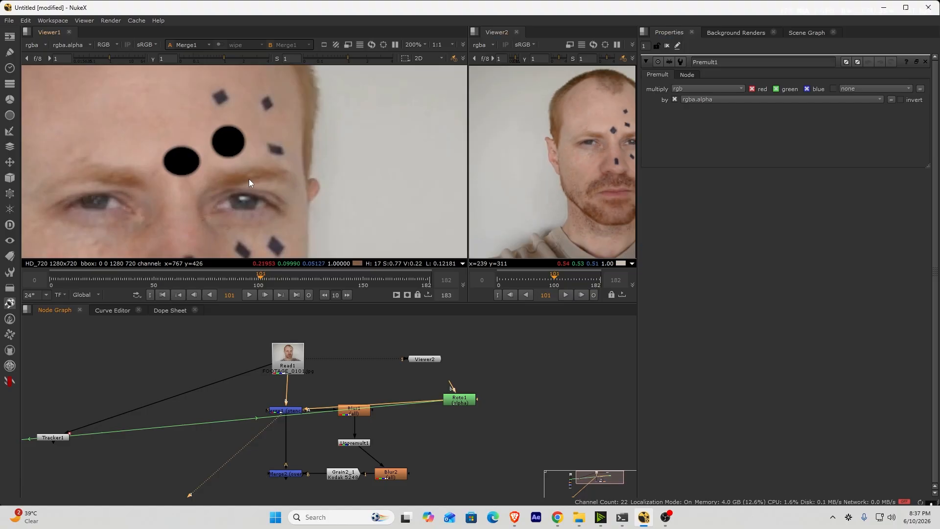
{"action": "scroll", "coordinate": [249, 183], "scroll_direction": "down", "scroll_amount": 1}
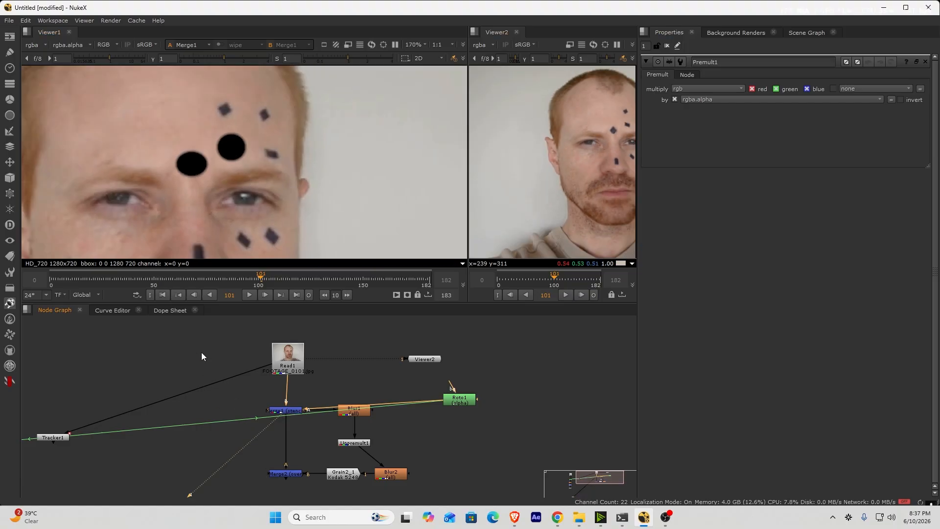
{"action": "key", "text": "f"}
{"action": "middle_click_drag", "start_coordinate": [49, 455], "coordinate": [313, 304]}
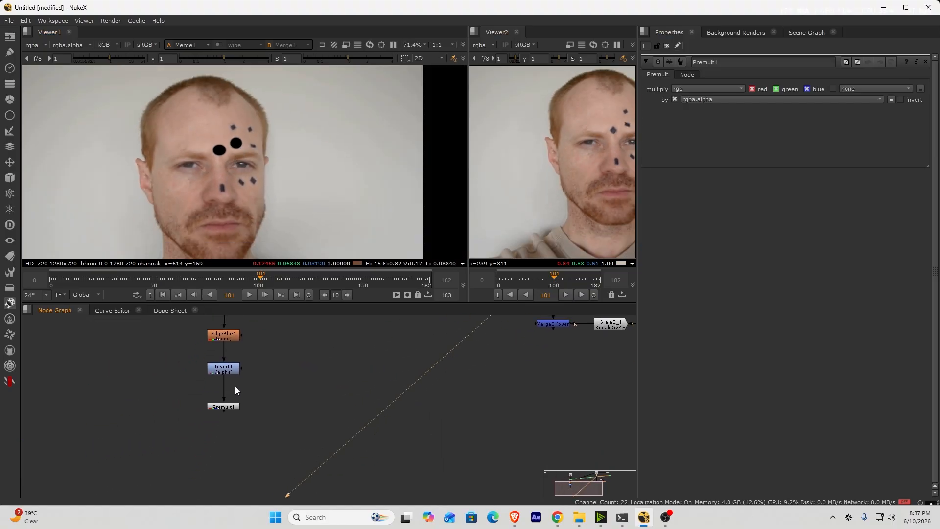
{"action": "left_click", "coordinate": [223, 406]}
{"action": "key", "text": "1"}
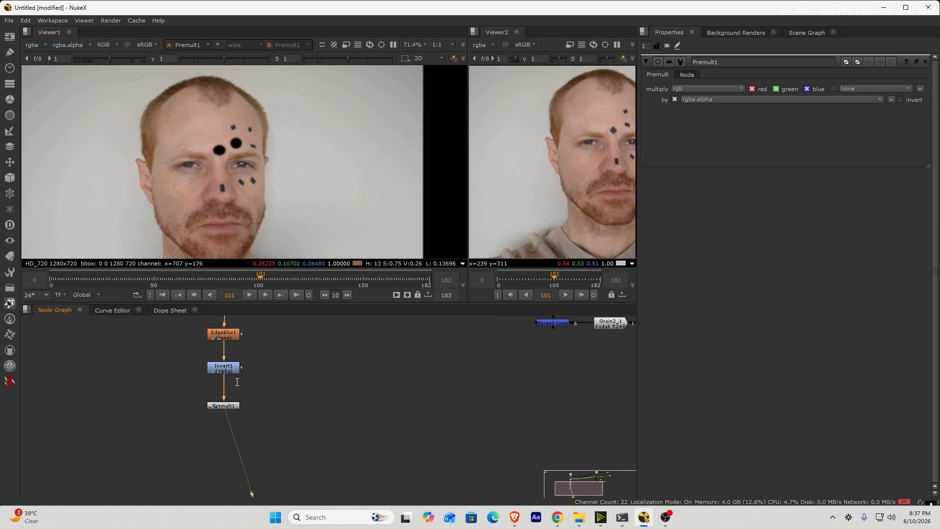
Step: Add a Blur node from the Filter category directly below Premult1 and align it under the chain
{"action": "scroll", "coordinate": [277, 365], "scroll_direction": "down", "scroll_amount": 2}
{"action": "middle_click_drag", "start_coordinate": [417, 378], "coordinate": [407, 407]}
{"action": "scroll", "coordinate": [407, 407], "scroll_direction": "up", "scroll_amount": 2}
{"action": "middle_click_drag", "start_coordinate": [144, 481], "coordinate": [215, 417]}
{"action": "middle_click_drag", "start_coordinate": [100, 447], "coordinate": [122, 424]}
{"action": "scroll", "coordinate": [122, 424], "scroll_direction": "up", "scroll_amount": 3}
{"action": "middle_click_drag", "start_coordinate": [180, 428], "coordinate": [281, 405]}
{"action": "scroll", "coordinate": [281, 404], "scroll_direction": "down", "scroll_amount": 2}
{"action": "middle_click_drag", "start_coordinate": [216, 436], "coordinate": [278, 395]}
{"action": "key", "text": "Tab"}
{"action": "type", "text": "blu"}
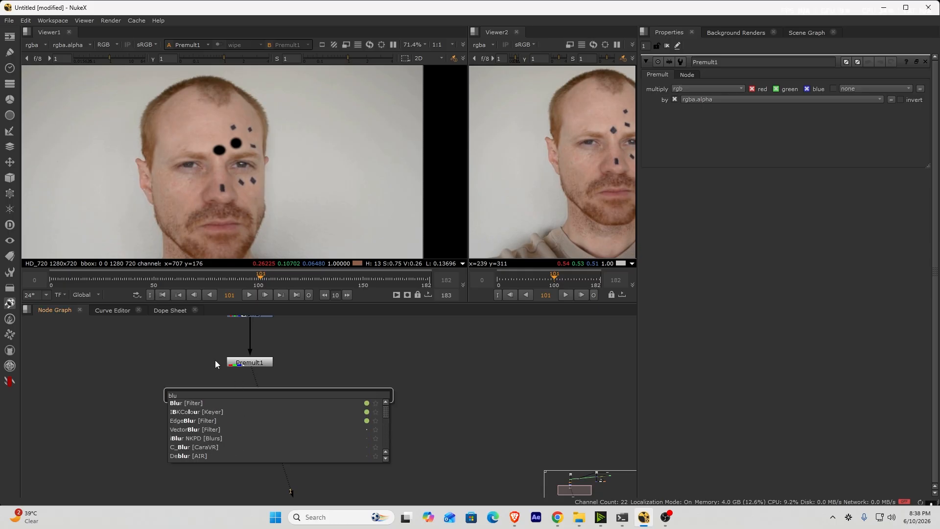
{"action": "left_click", "coordinate": [204, 404]}
{"action": "left_click_drag", "start_coordinate": [259, 406], "coordinate": [249, 408]}
Step: Add an Unpremult node below Blur3 and line it up with the node above
{"action": "middle_click_drag", "start_coordinate": [279, 404], "coordinate": [287, 351]}
{"action": "left_click", "coordinate": [287, 374]}
{"action": "key", "text": "Tab"}
{"action": "type", "text": "u"}
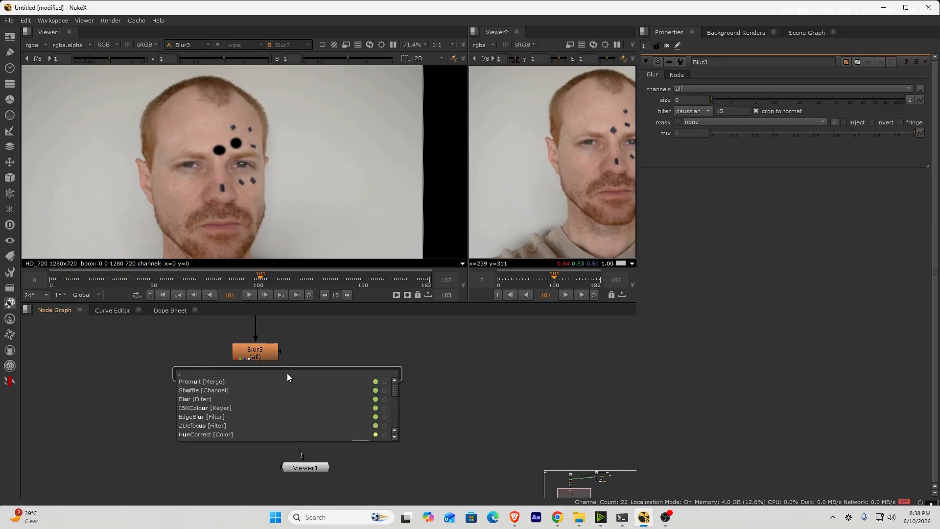
{"action": "type", "text": "nmu"}
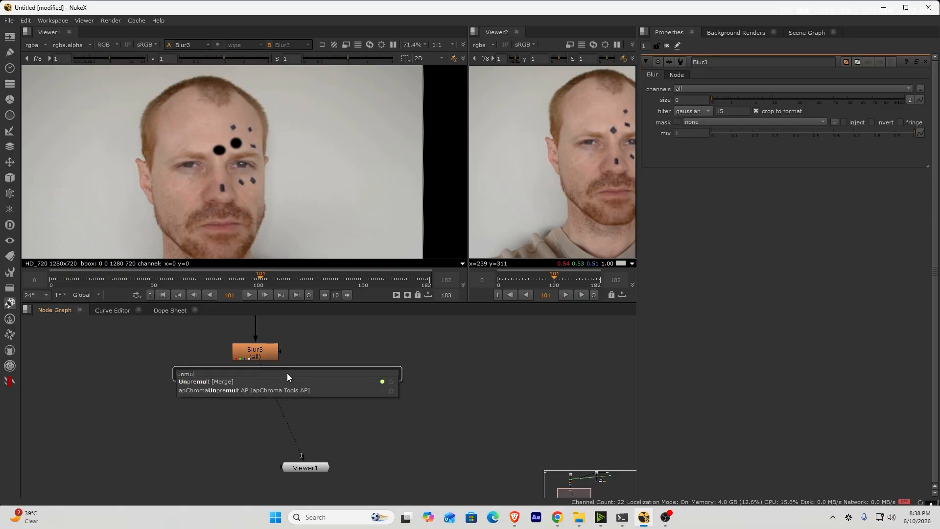
{"action": "left_click", "coordinate": [208, 381]}
{"action": "left_click_drag", "start_coordinate": [275, 376], "coordinate": [252, 398]}
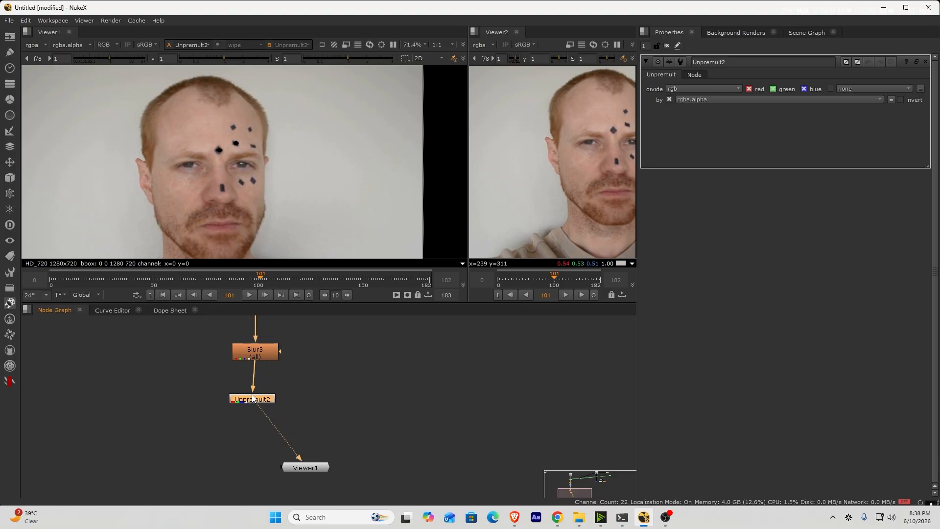
Step: Set Blur3's size to 19 and its channels to rgba
{"action": "left_click", "coordinate": [255, 357]}
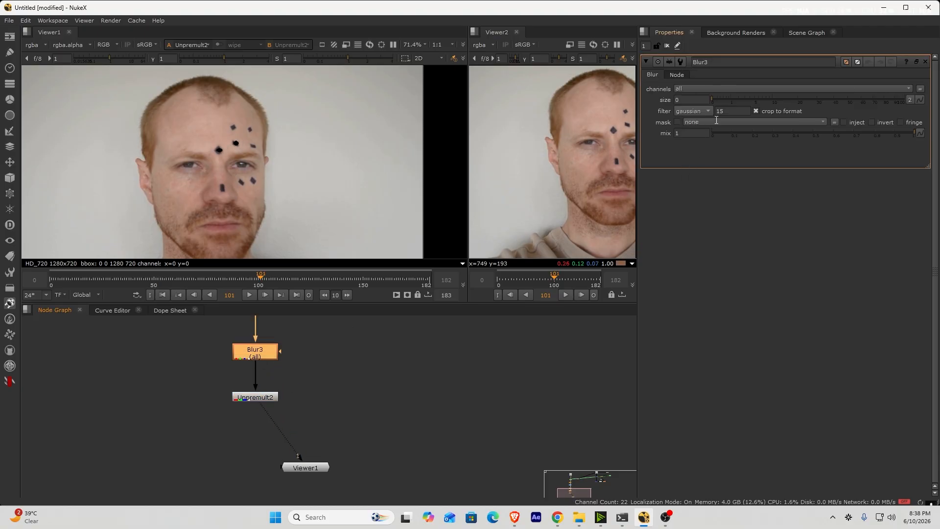
{"action": "left_click_drag", "start_coordinate": [713, 103], "coordinate": [796, 97]}
{"action": "scroll", "coordinate": [302, 446], "scroll_direction": "down", "scroll_amount": 4}
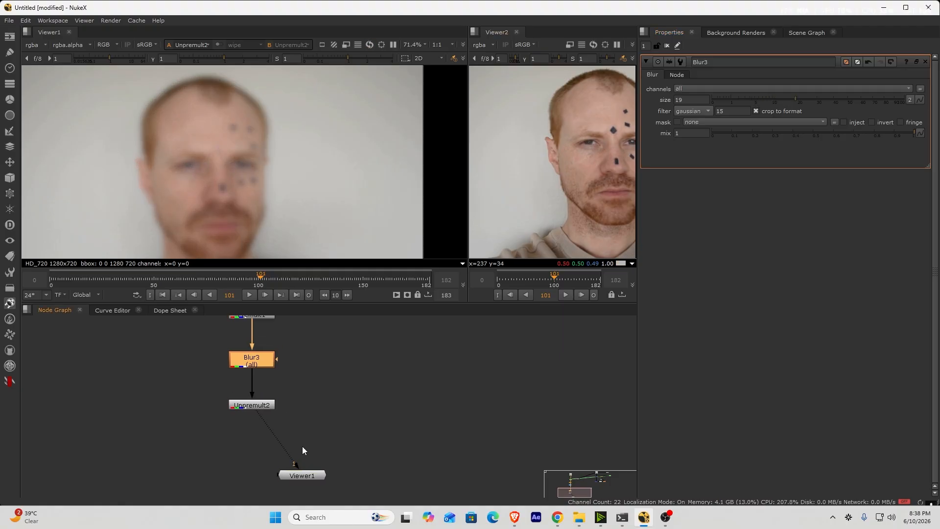
{"action": "middle_click_drag", "start_coordinate": [349, 424], "coordinate": [379, 386]}
{"action": "scroll", "coordinate": [377, 372], "scroll_direction": "up", "scroll_amount": 4}
{"action": "scroll", "coordinate": [376, 339], "scroll_direction": "up", "scroll_amount": 2}
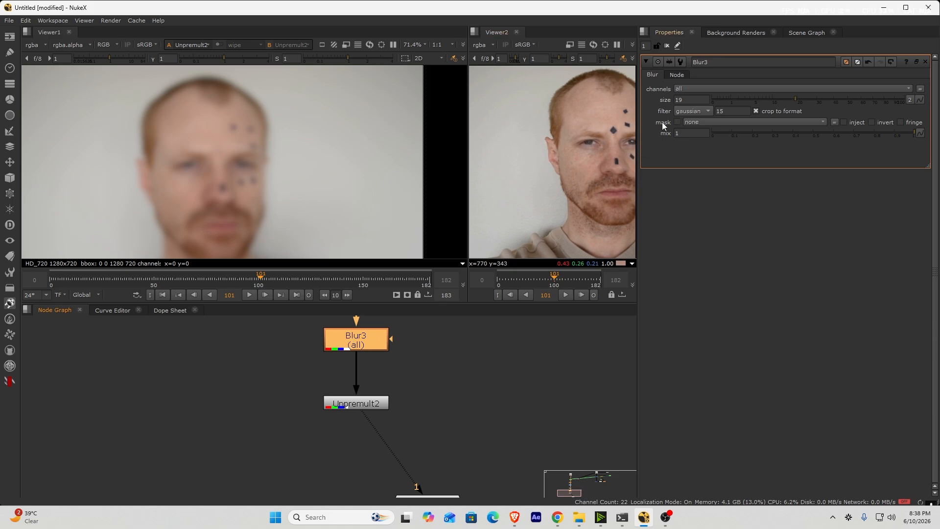
{"action": "left_click", "coordinate": [701, 89]}
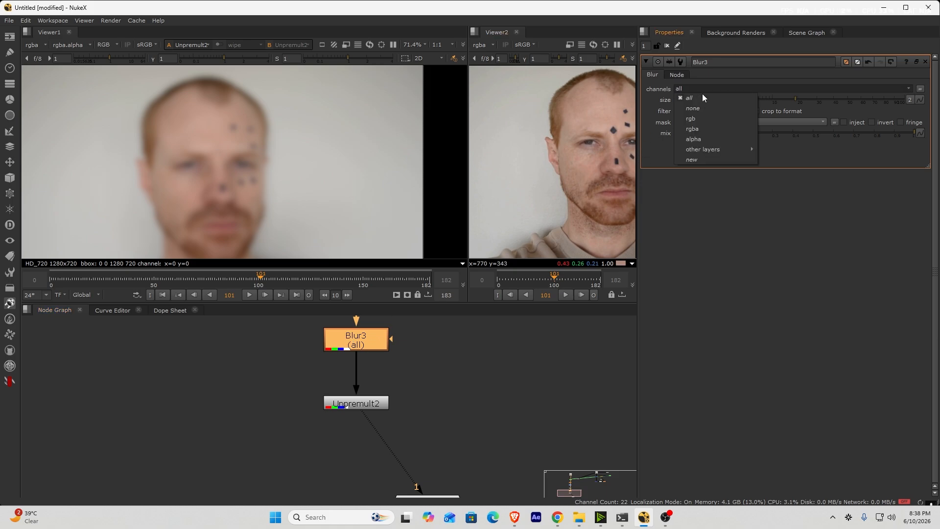
{"action": "left_click", "coordinate": [691, 130]}
Step: Mask Blur3 with rgba.alpha and invert the mask, inspecting the patched forehead in Viewer1
{"action": "left_click", "coordinate": [702, 122]}
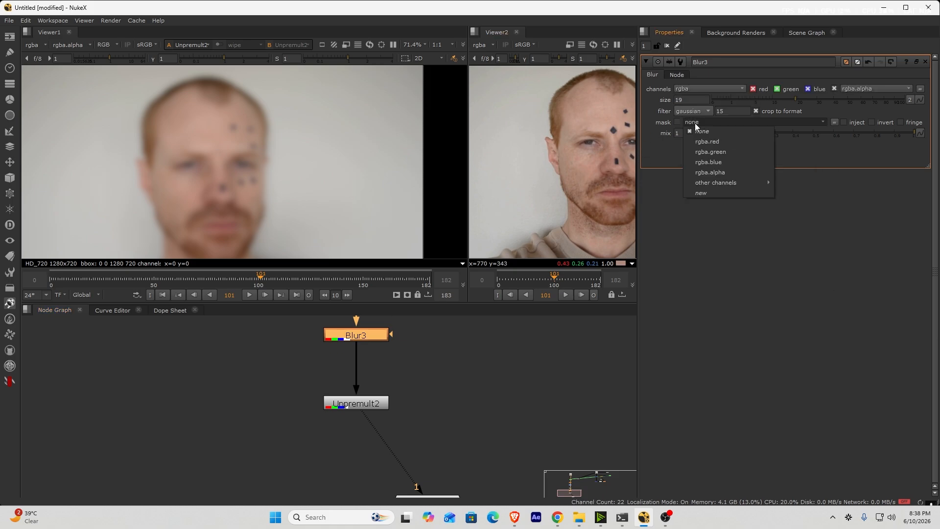
{"action": "left_click", "coordinate": [710, 172]}
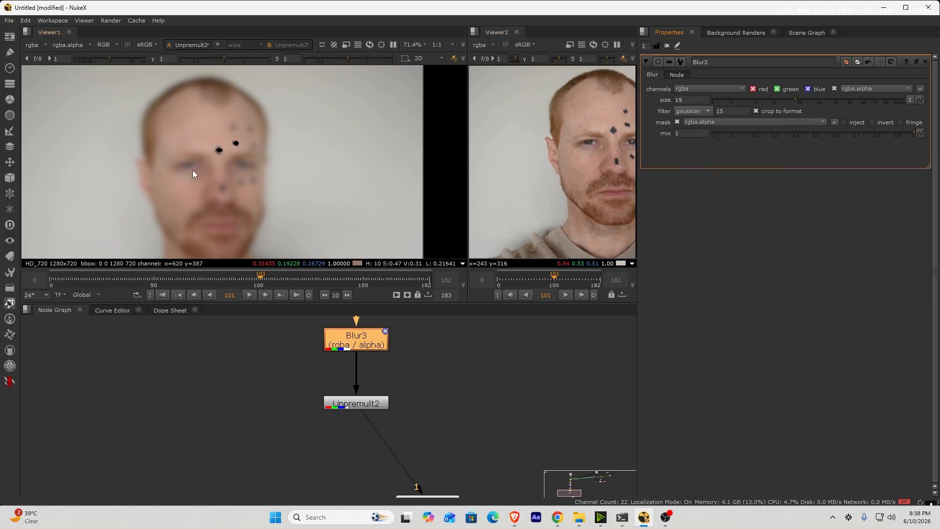
{"action": "scroll", "coordinate": [196, 170], "scroll_direction": "up", "scroll_amount": 3}
{"action": "scroll", "coordinate": [197, 170], "scroll_direction": "down", "scroll_amount": 2}
{"action": "left_click", "coordinate": [373, 411]}
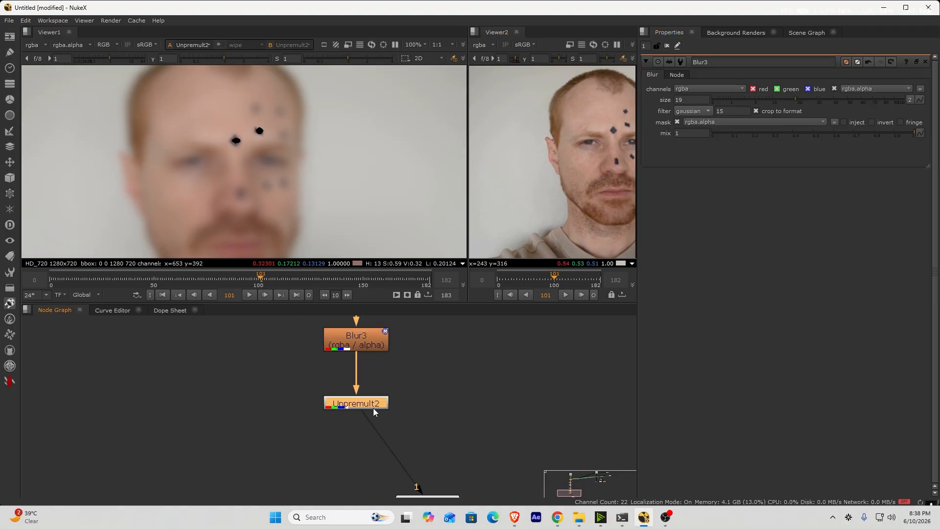
{"action": "scroll", "coordinate": [208, 147], "scroll_direction": "down", "scroll_amount": 1}
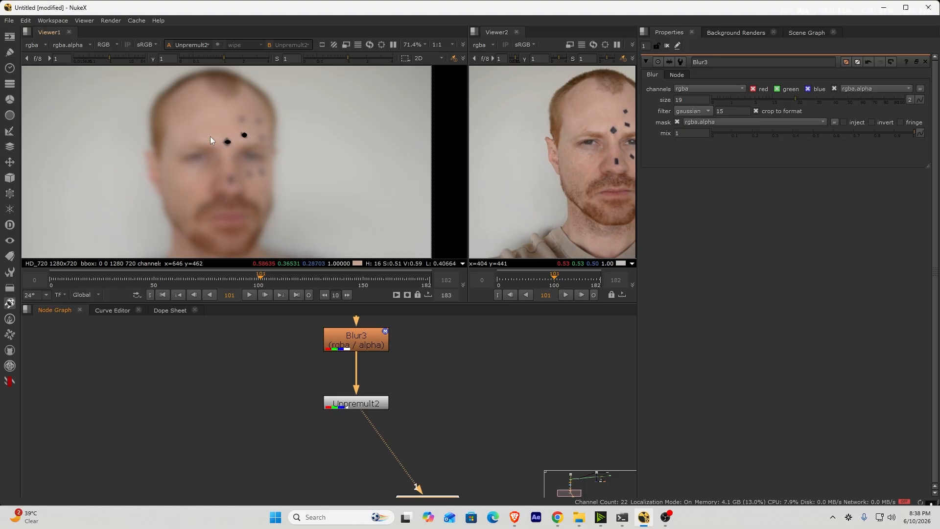
{"action": "scroll", "coordinate": [231, 142], "scroll_direction": "up", "scroll_amount": 5}
{"action": "scroll", "coordinate": [280, 167], "scroll_direction": "down", "scroll_amount": 4}
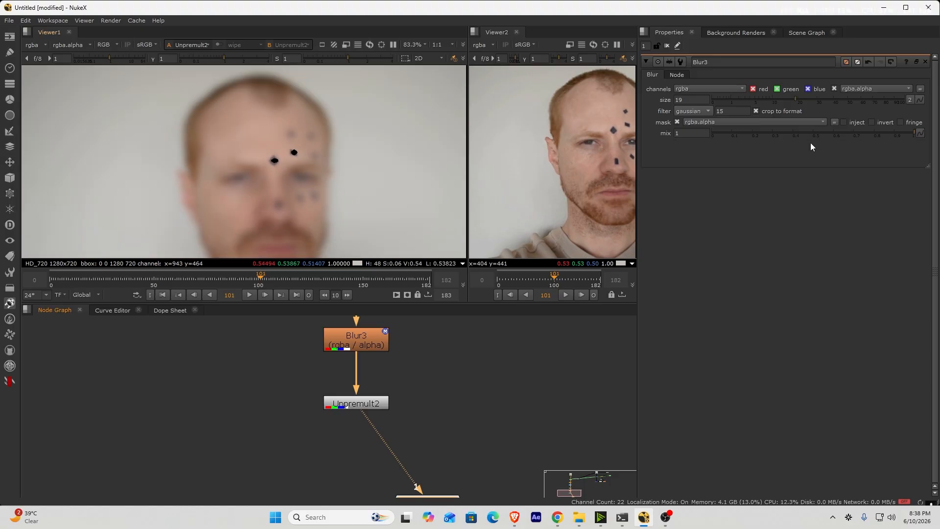
{"action": "left_click", "coordinate": [872, 121]}
{"action": "scroll", "coordinate": [286, 152], "scroll_direction": "up", "scroll_amount": 7}
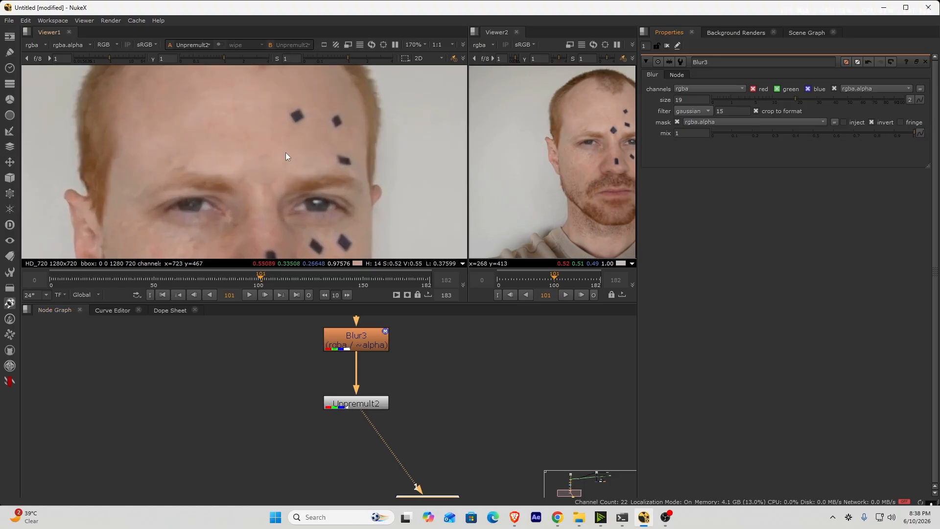
{"action": "scroll", "coordinate": [371, 159], "scroll_direction": "down", "scroll_amount": 3}
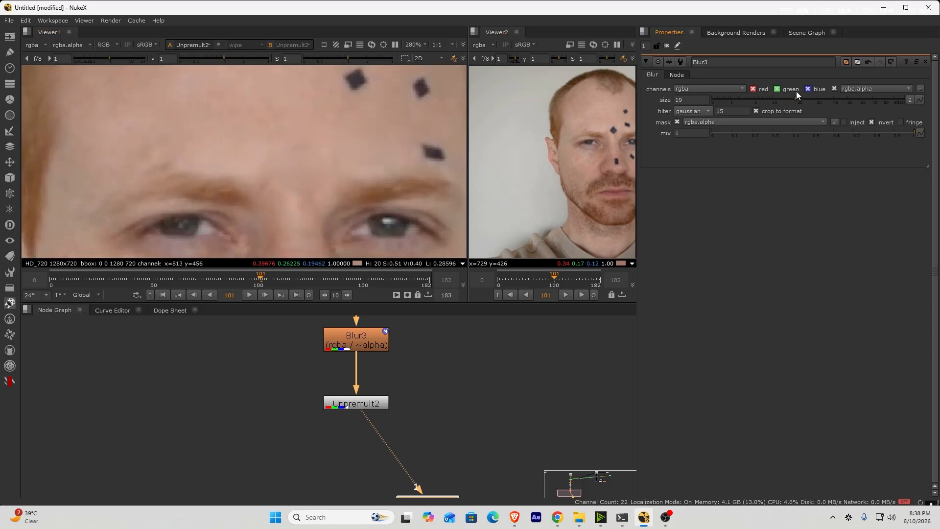
Step: Fine-tune Blur3's size to 12.8 while checking the two covered markers on the forehead
{"action": "mouse_move", "coordinate": [784, 98]}
{"action": "left_mouse_down"}
{"action": "mouse_move", "coordinate": [746, 101]}
{"action": "mouse_move", "coordinate": [771, 98]}
{"action": "left_mouse_up"}
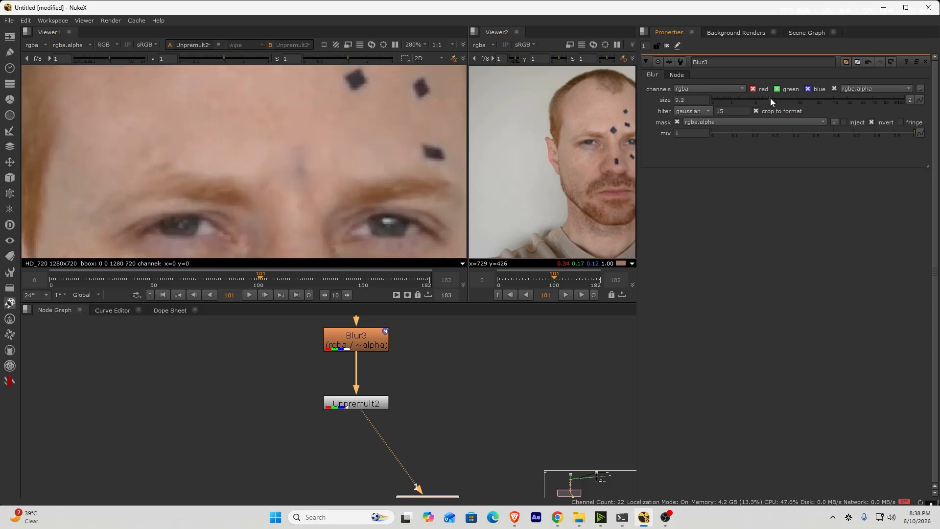
{"action": "scroll", "coordinate": [299, 176], "scroll_direction": "down", "scroll_amount": 2}
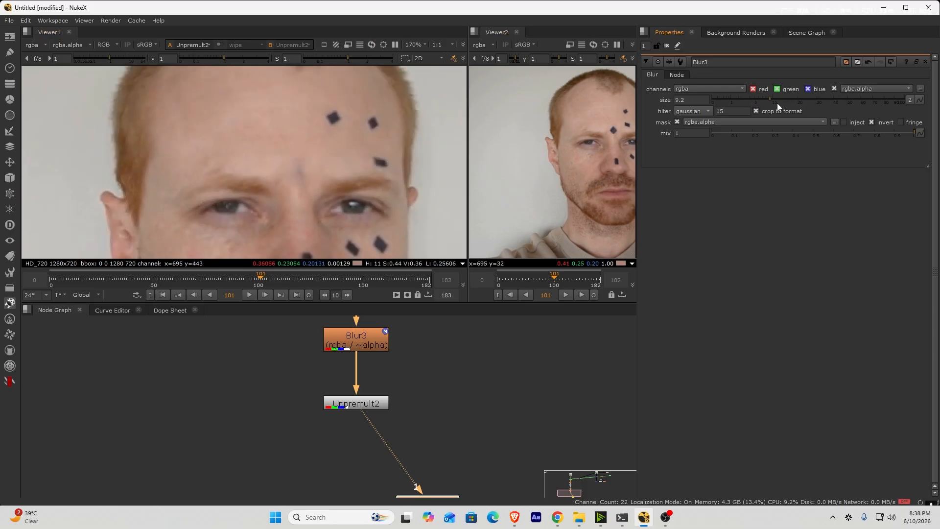
{"action": "left_click_drag", "start_coordinate": [771, 98], "coordinate": [781, 96]}
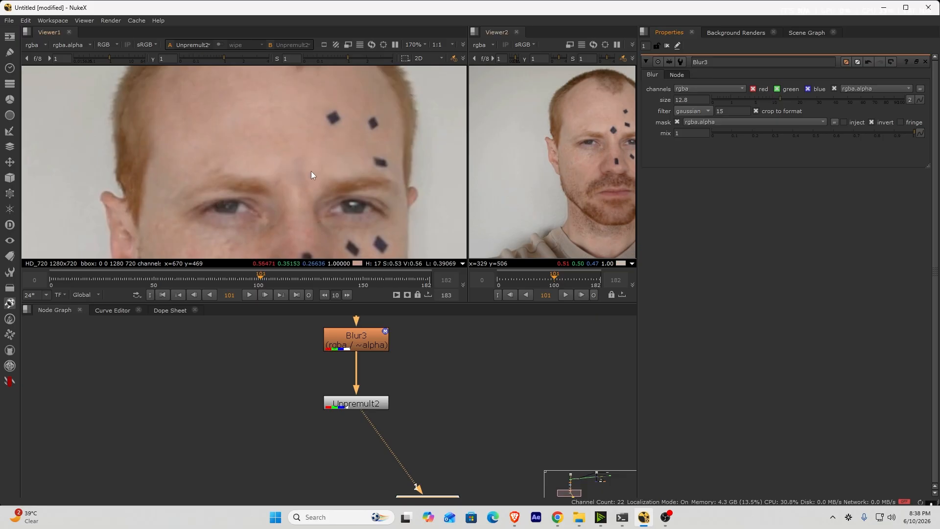
{"action": "scroll", "coordinate": [299, 176], "scroll_direction": "up", "scroll_amount": 2}
{"action": "scroll", "coordinate": [302, 173], "scroll_direction": "down", "scroll_amount": 1}
{"action": "scroll", "coordinate": [398, 420], "scroll_direction": "down", "scroll_amount": 2}
{"action": "scroll", "coordinate": [398, 420], "scroll_direction": "down", "scroll_amount": 2}
Step: Check the Roto2 ellipses over the covered markers and set EdgeBlur1's size to 3.8
{"action": "middle_click_drag", "start_coordinate": [387, 379], "coordinate": [374, 443]}
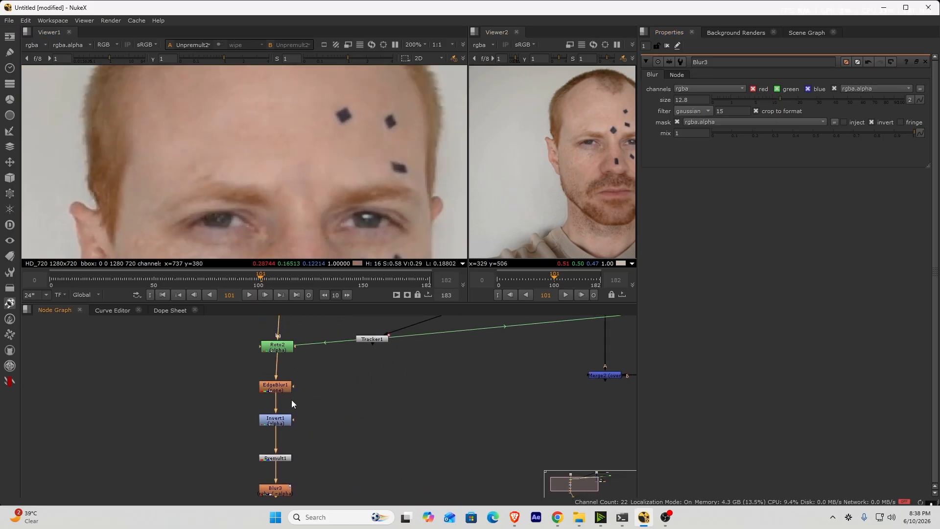
{"action": "middle_click_drag", "start_coordinate": [292, 403], "coordinate": [288, 437]}
{"action": "double_click", "coordinate": [274, 381]}
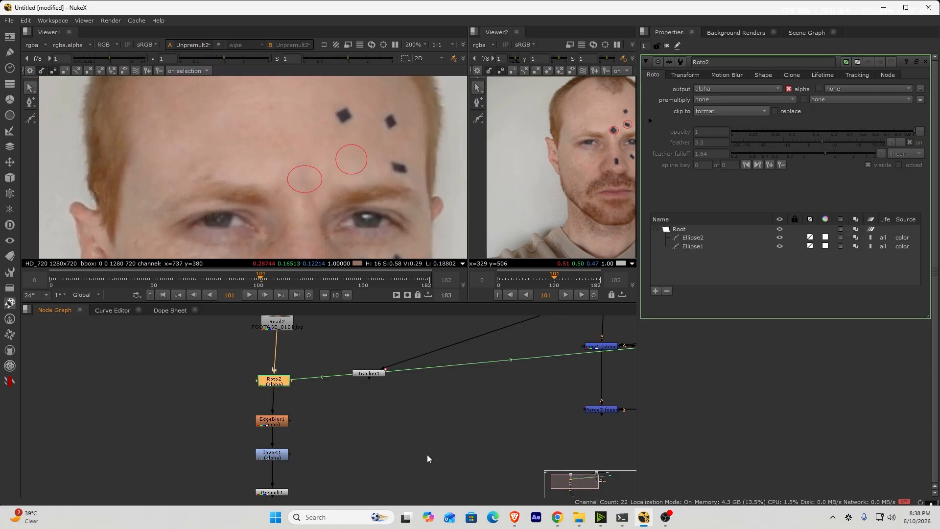
{"action": "middle_click_drag", "start_coordinate": [223, 494], "coordinate": [223, 416]}
{"action": "double_click", "coordinate": [273, 345]}
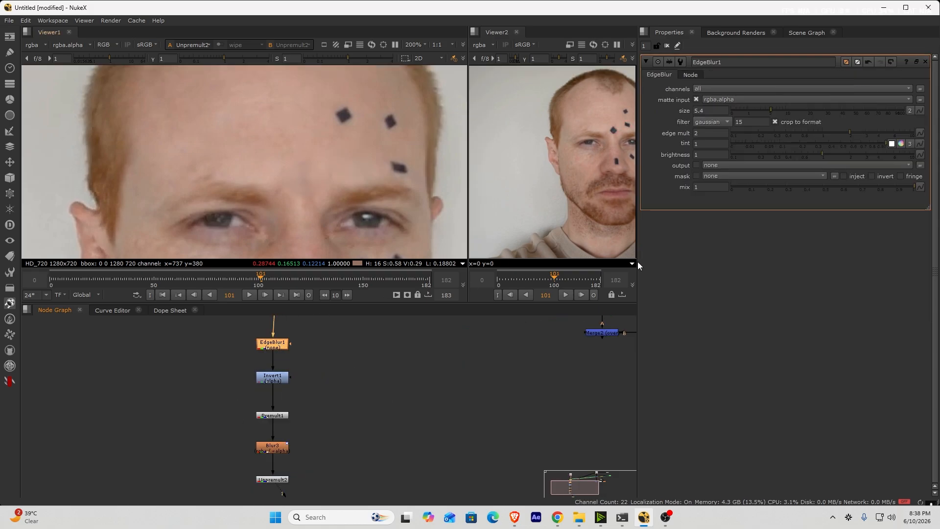
{"action": "mouse_move", "coordinate": [772, 108]}
{"action": "left_mouse_down"}
{"action": "mouse_move", "coordinate": [755, 112]}
{"action": "mouse_move", "coordinate": [790, 115]}
{"action": "mouse_move", "coordinate": [763, 119]}
{"action": "left_mouse_up"}
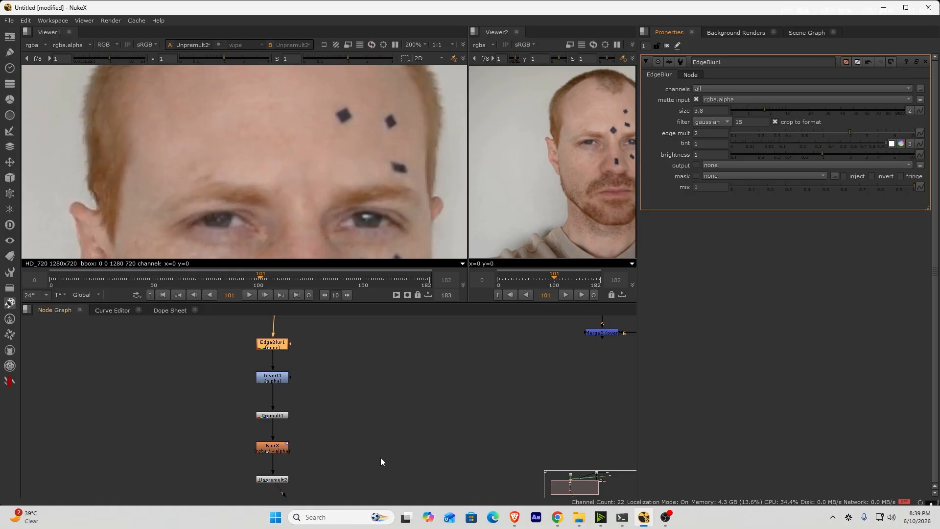
Step: Compare the merge-based first branch with the Roto2-to-Unpremult2 branch, highlighting each group of nodes in turn
{"action": "scroll", "coordinate": [381, 462], "scroll_direction": "down", "scroll_amount": 2}
{"action": "middle_click_drag", "start_coordinate": [530, 404], "coordinate": [406, 445]}
{"action": "left_click_drag", "start_coordinate": [407, 445], "coordinate": [456, 344]}
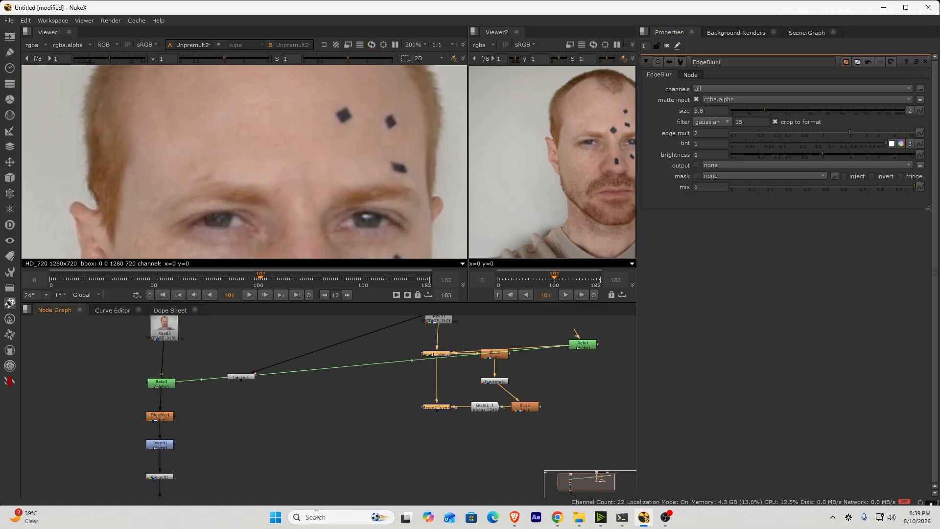
{"action": "left_click_drag", "start_coordinate": [108, 350], "coordinate": [198, 463]}
{"action": "middle_click_drag", "start_coordinate": [195, 457], "coordinate": [263, 440]}
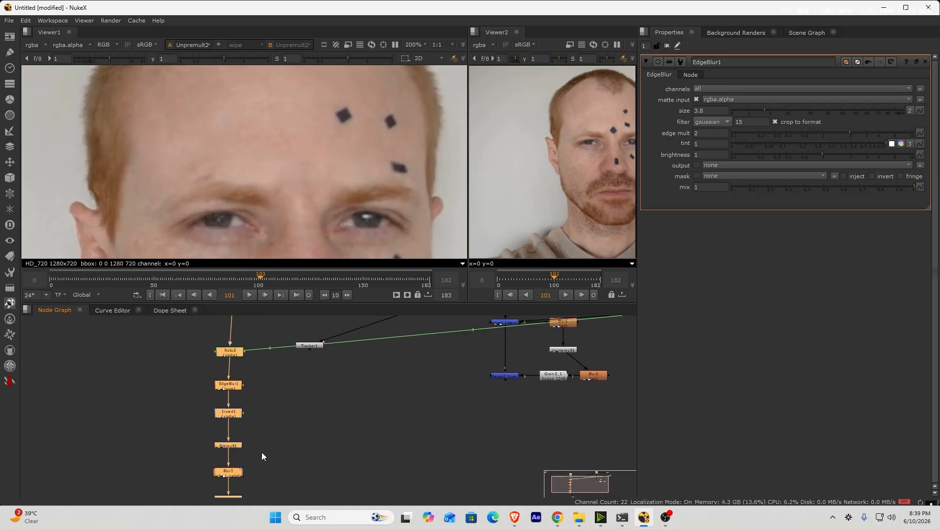
{"action": "middle_click_drag", "start_coordinate": [353, 385], "coordinate": [281, 438]}
{"action": "left_click_drag", "start_coordinate": [396, 448], "coordinate": [634, 364]}
{"action": "middle_click_drag", "start_coordinate": [223, 431], "coordinate": [230, 360]}
{"action": "scroll", "coordinate": [98, 418], "scroll_direction": "down", "scroll_amount": 3}
{"action": "left_click_drag", "start_coordinate": [86, 464], "coordinate": [169, 359]}
{"action": "scroll", "coordinate": [116, 417], "scroll_direction": "up", "scroll_amount": 4}
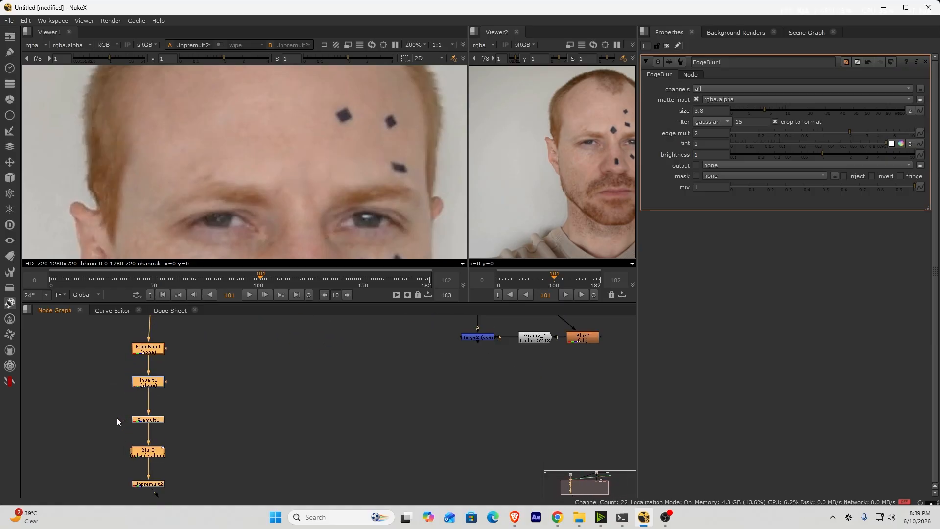